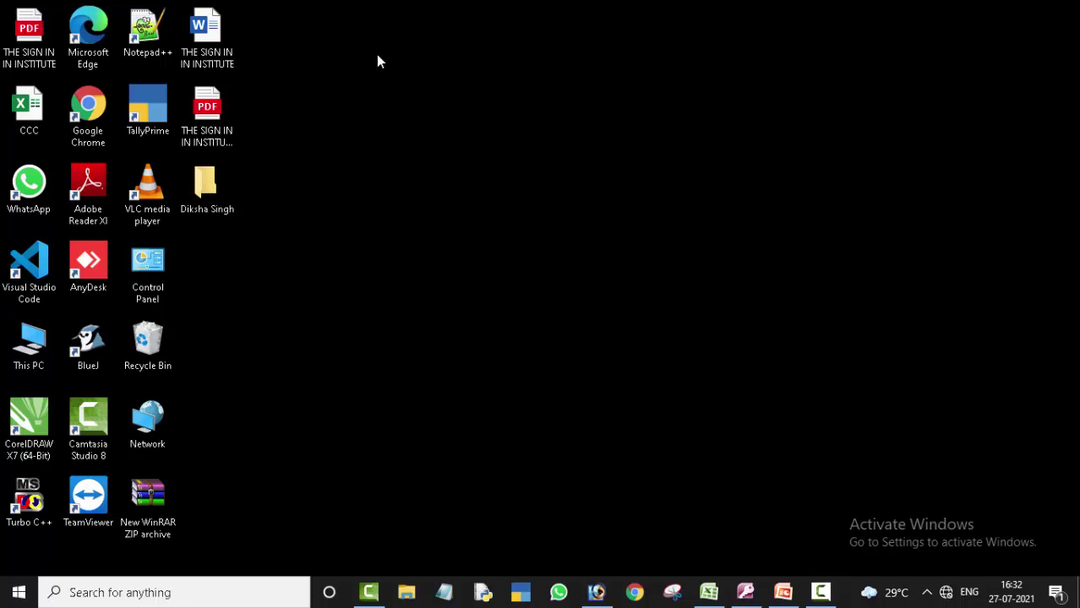
# Refresh the desktop twice from its right-click menu.
pyautogui.rightClick(376, 55)
pyautogui.click(407, 99)
pyautogui.moveTo(407, 107); pyautogui.dragTo(394, 175)
pyautogui.rightClick(394, 105)
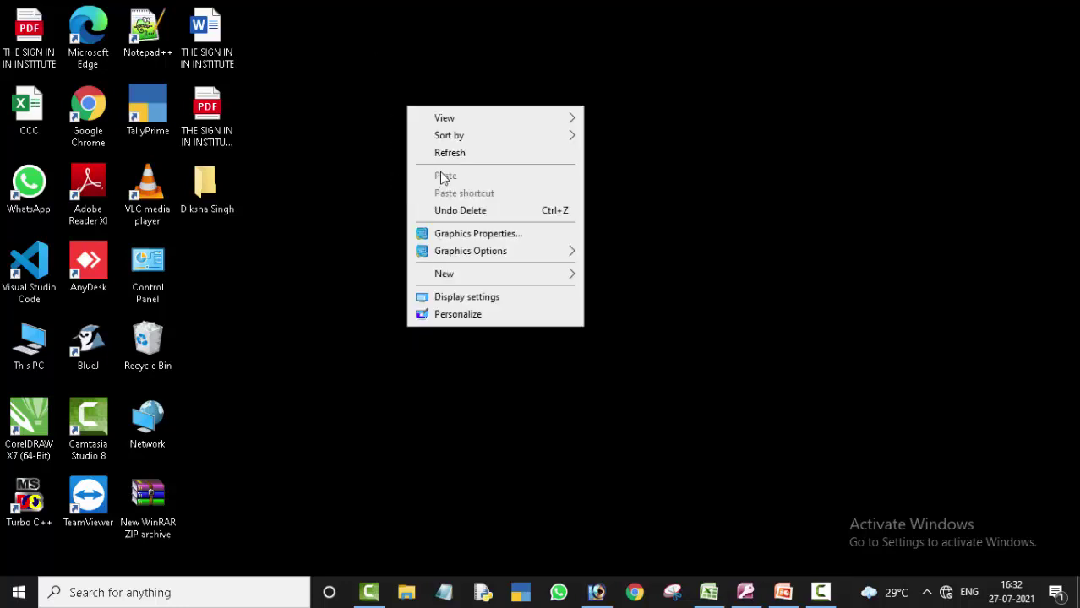
pyautogui.click(448, 152)
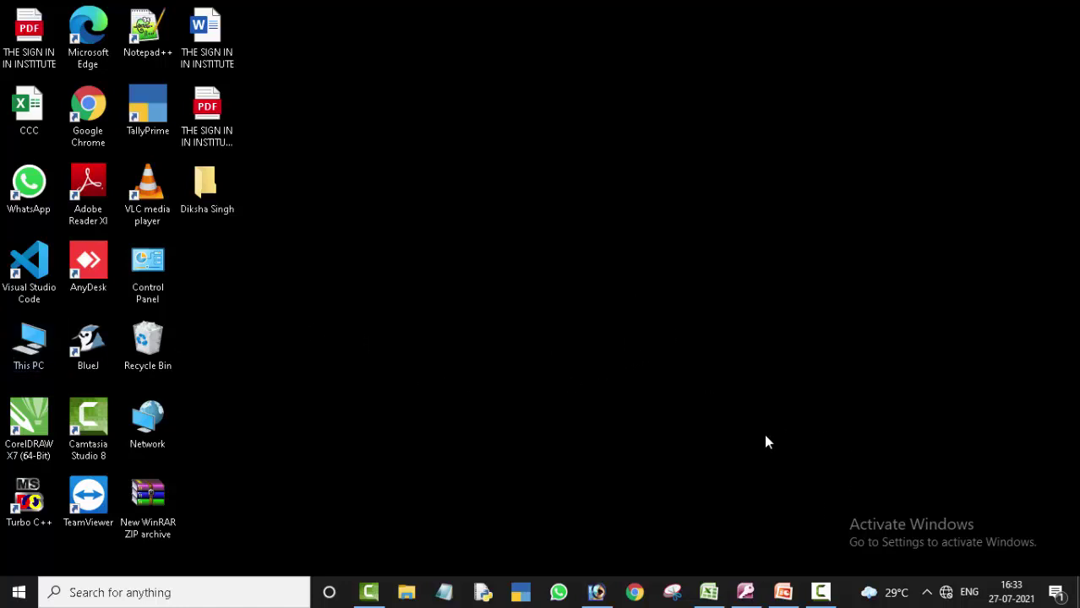
# Show the suraj table in Design View to check data types, then return to Datasheet View.
pyautogui.click(746, 591)
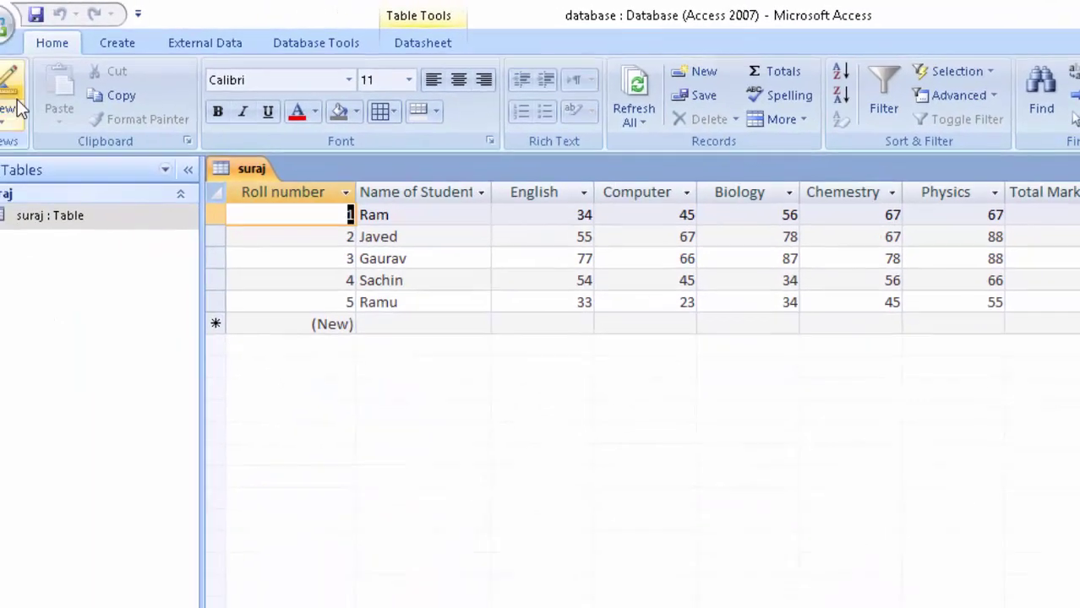
pyautogui.click(18, 103)
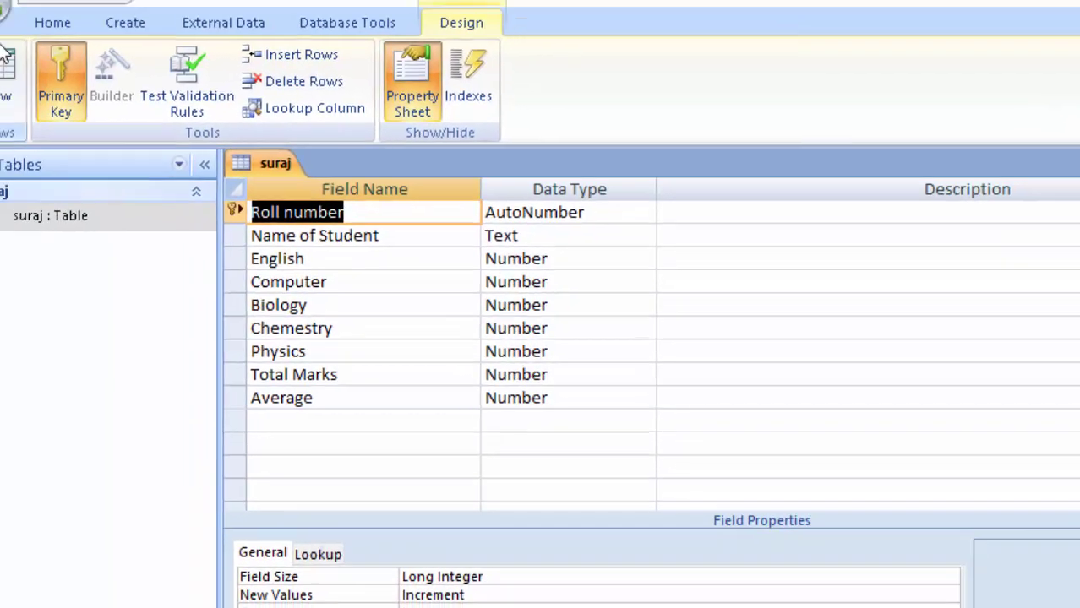
pyautogui.click(5, 55)
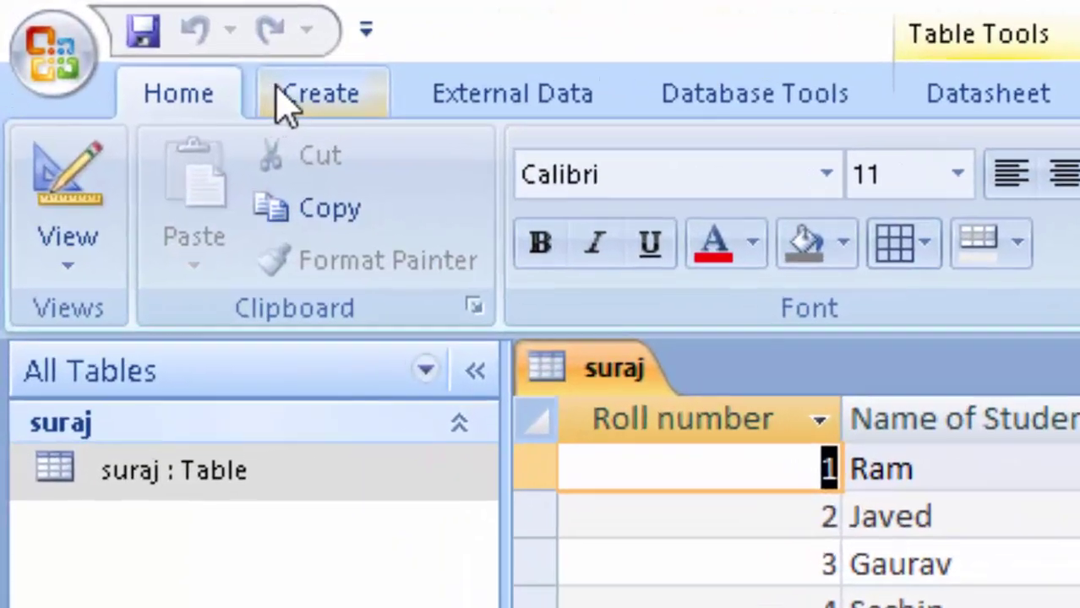
# Create a Query Design on the suraj table and drag all its fields into the grid.
pyautogui.click(135, 42)
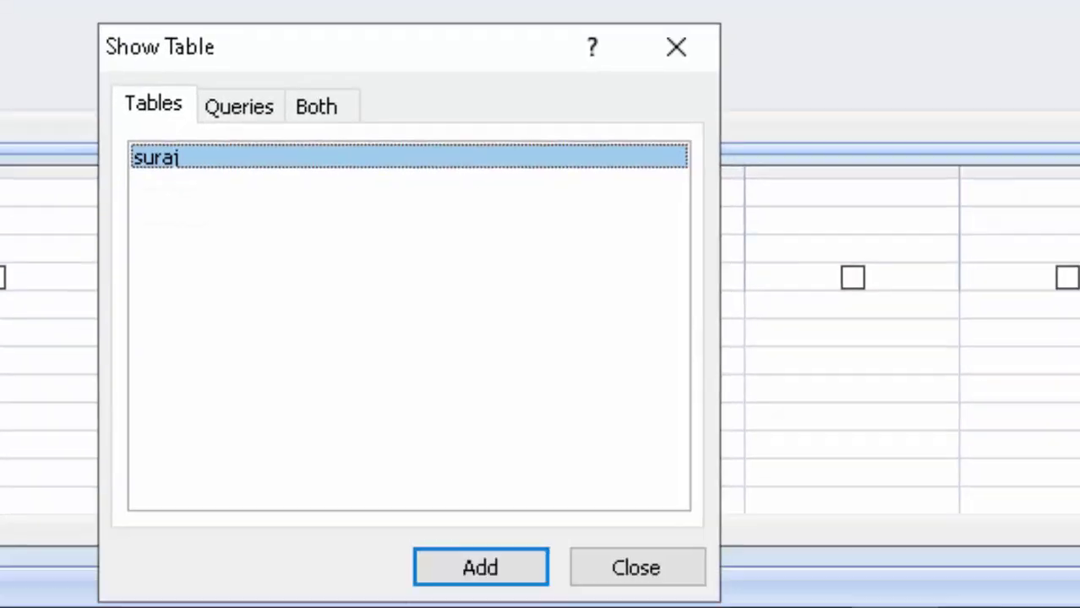
pyautogui.click(487, 576)
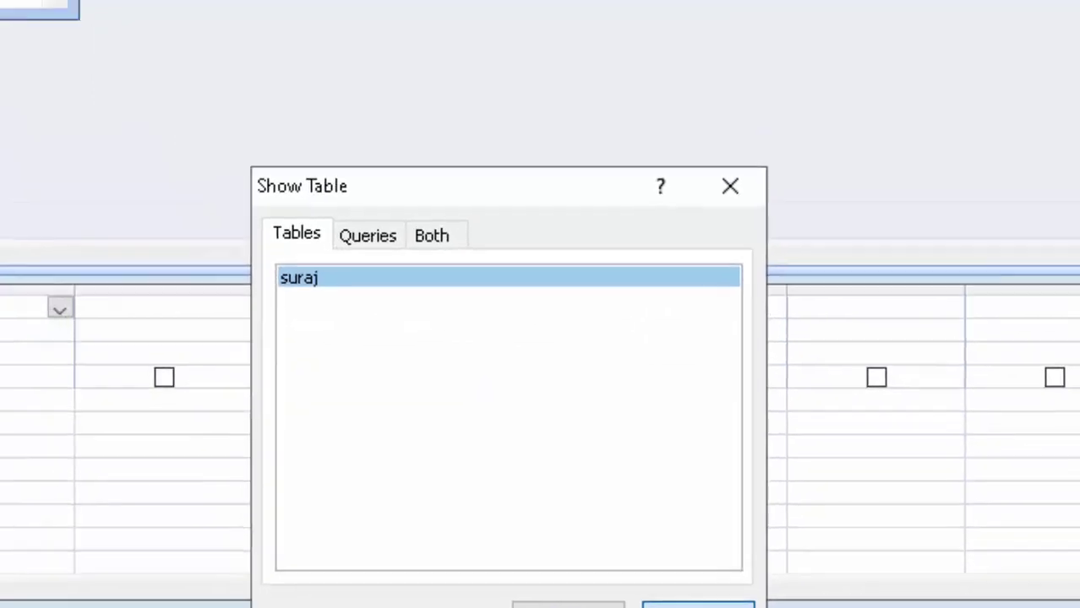
pyautogui.click(608, 580)
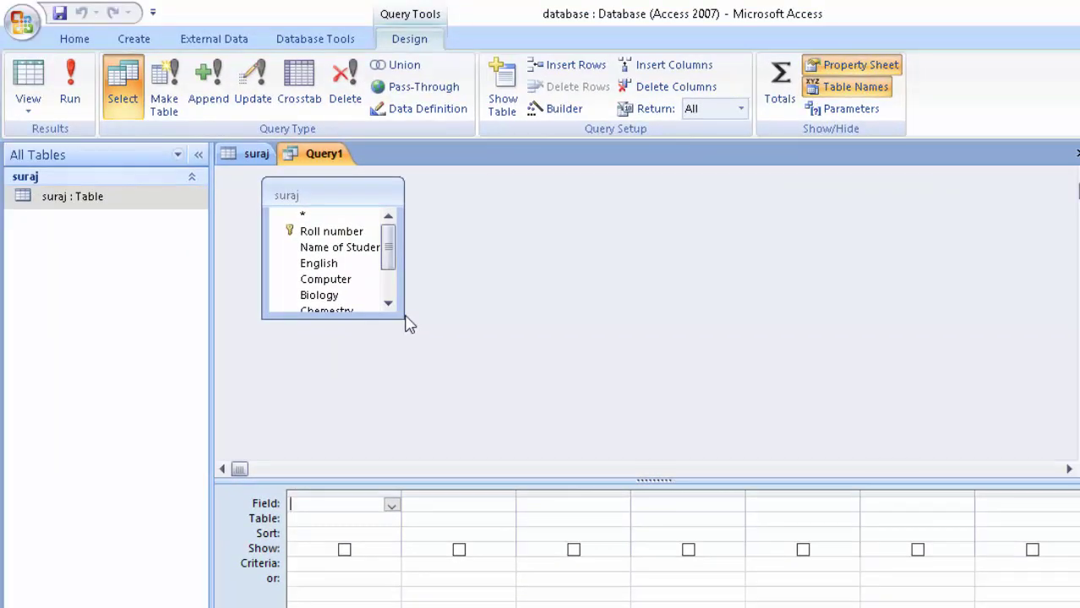
pyautogui.moveTo(404, 319); pyautogui.dragTo(408, 412)
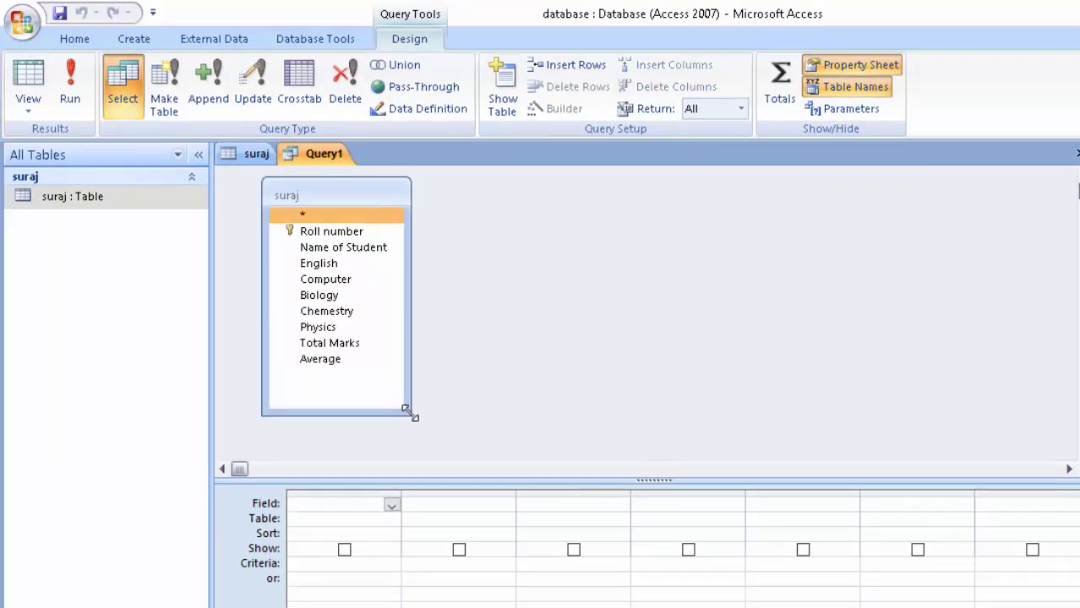
pyautogui.doubleClick(347, 198)
pyautogui.moveTo(347, 198); pyautogui.dragTo(334, 490)
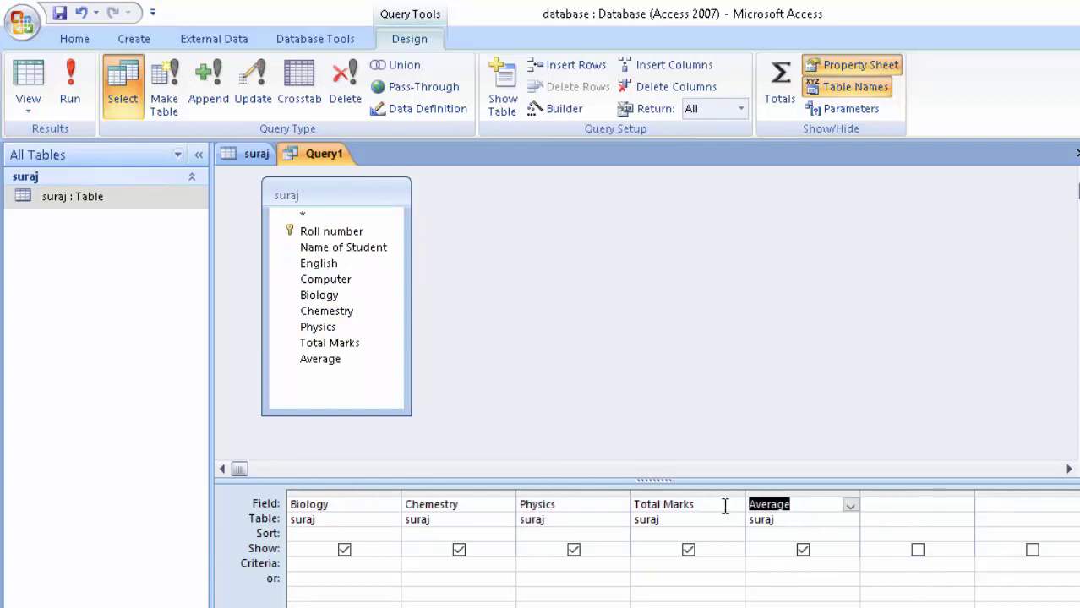
# Enter Total Marks:[English]+[Computer]+[Biology]+[Chemestry]+[Physics] as the field and review it in Zoom.
pyautogui.click(725, 506)
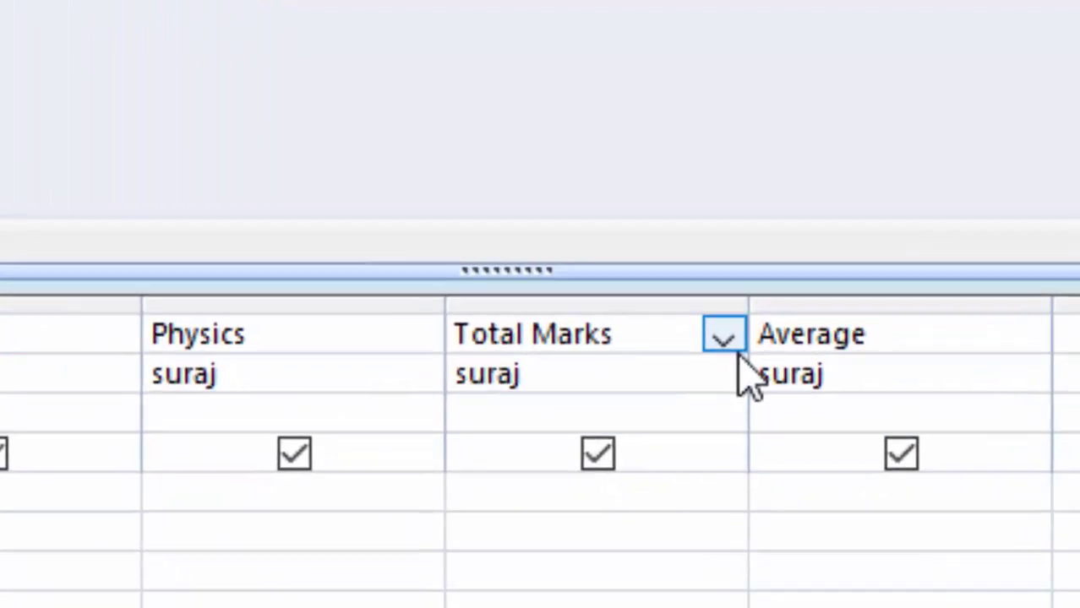
pyautogui.click(596, 335)
pyautogui.write(':[')
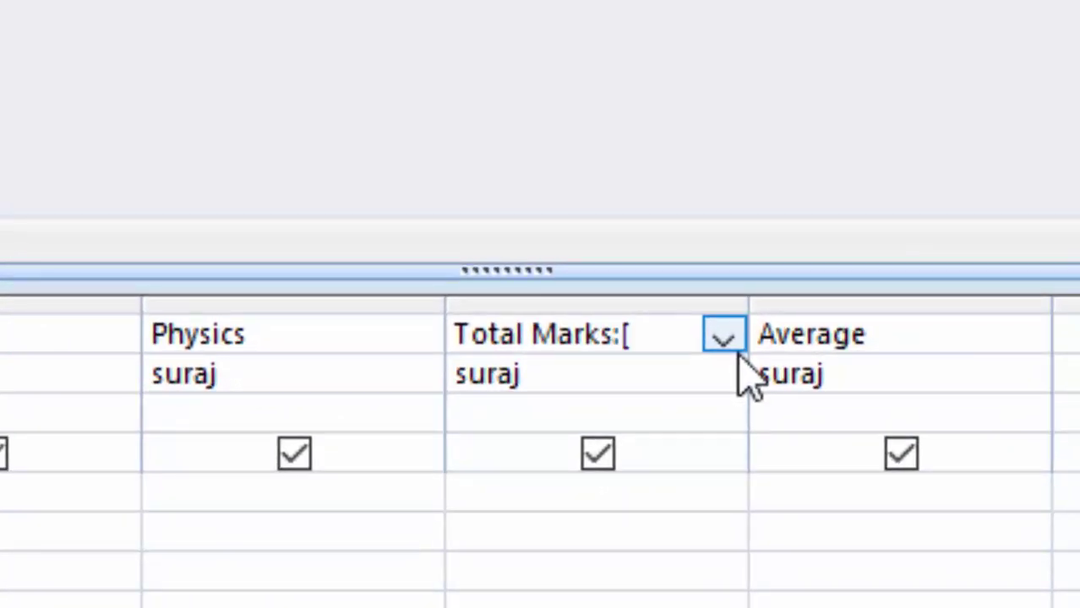
pyautogui.write('Engli')
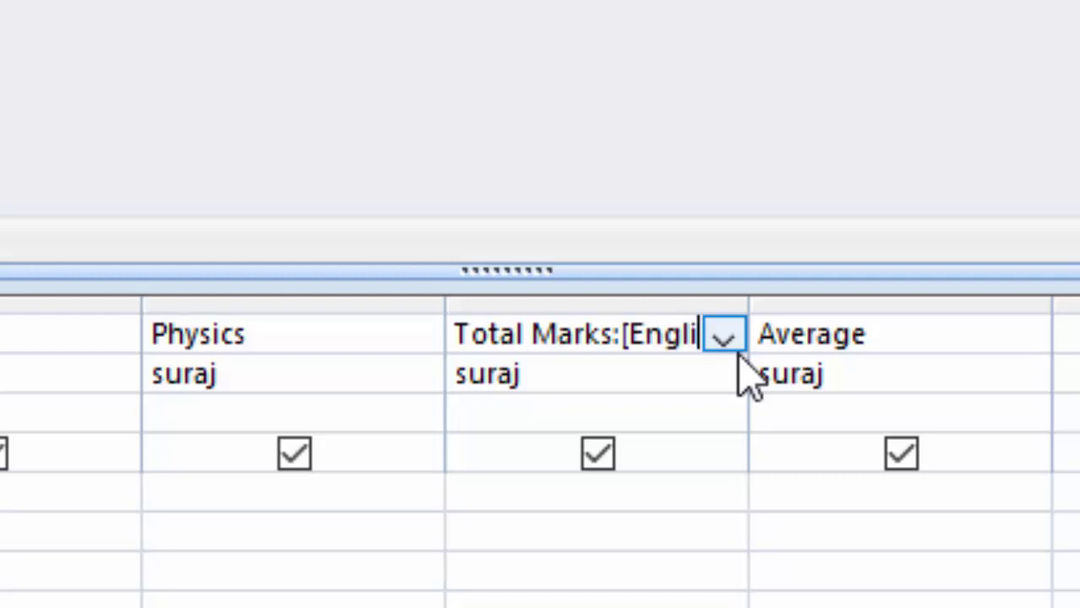
pyautogui.write('sh]')
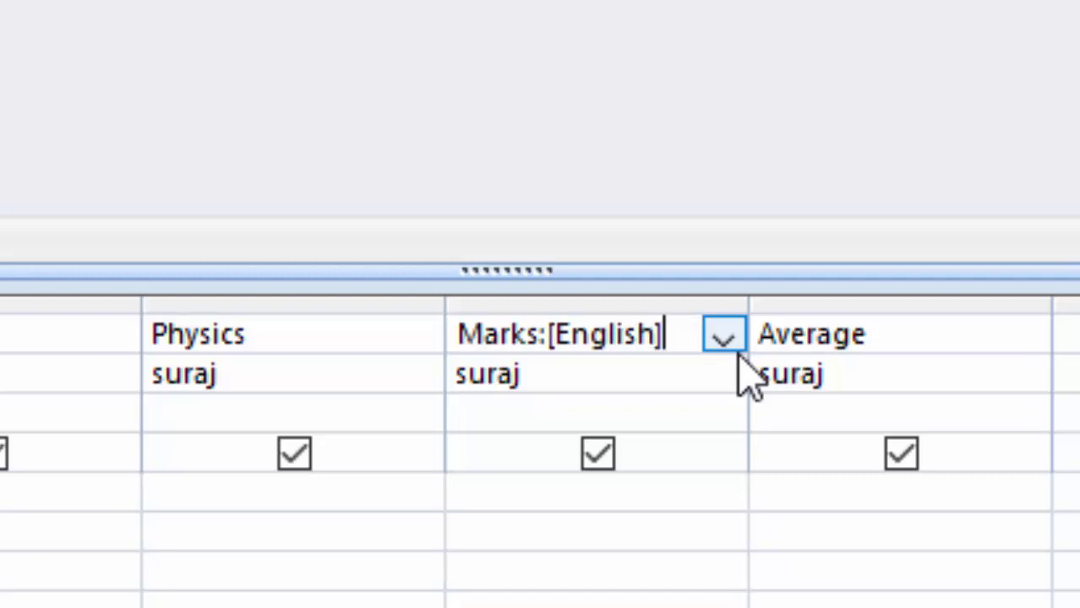
pyautogui.write('+[')
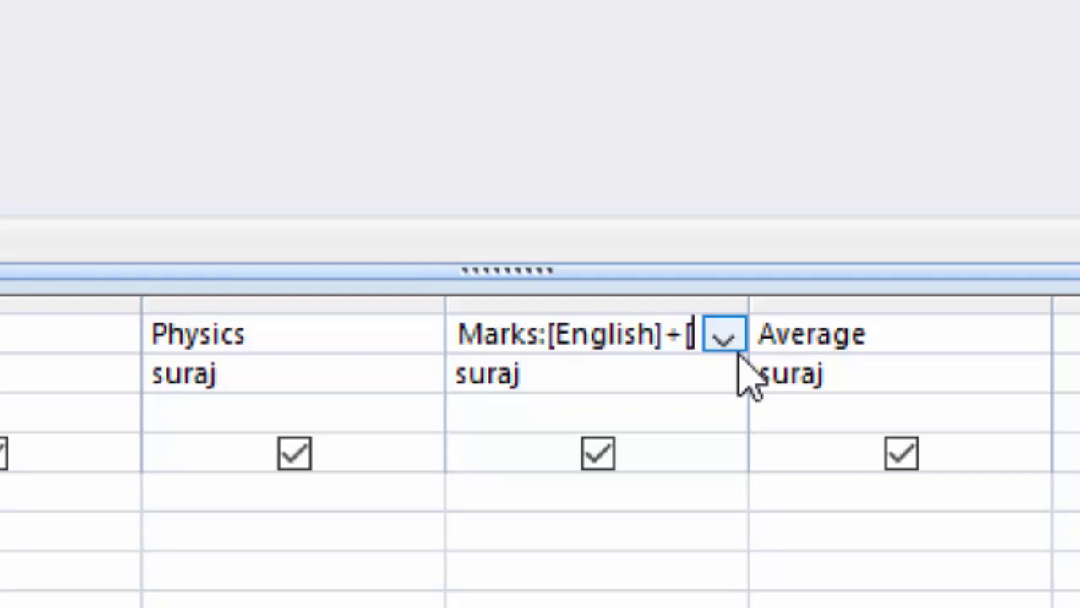
pyautogui.write('Comp')
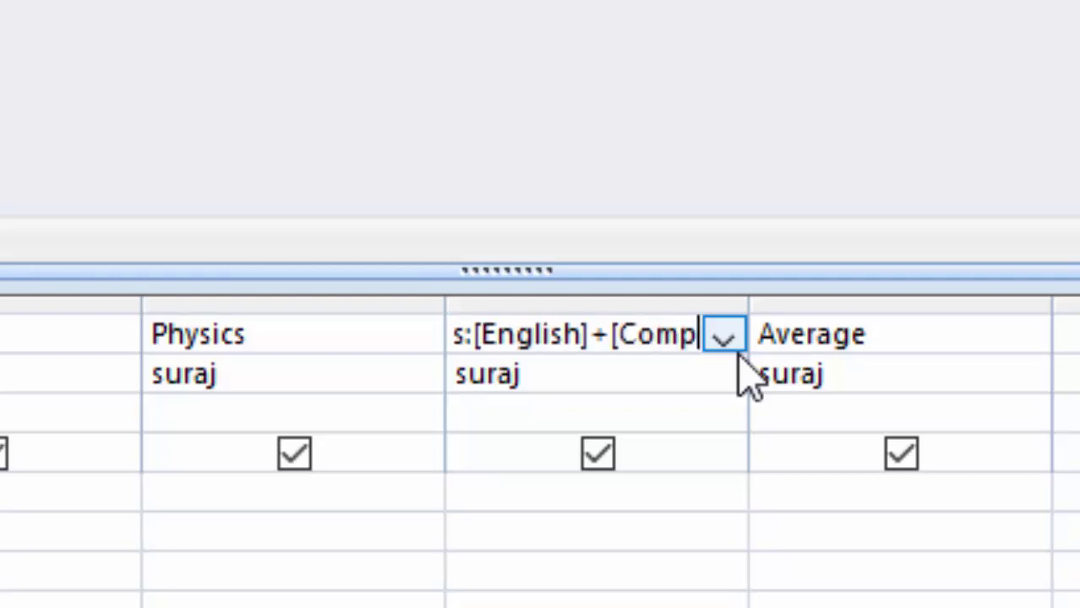
pyautogui.write('uter]')
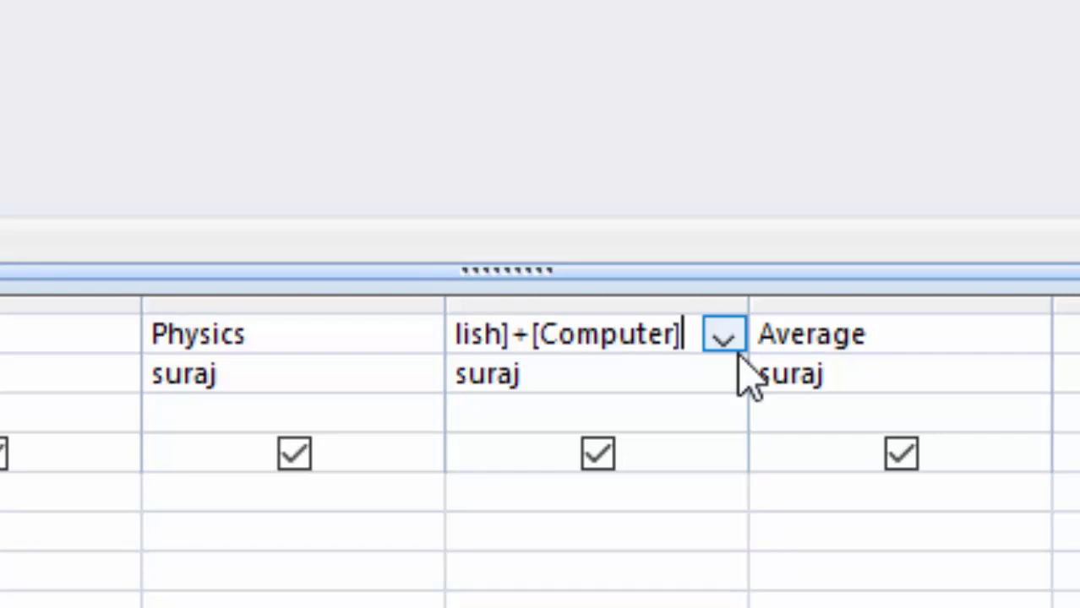
pyautogui.write('+[')
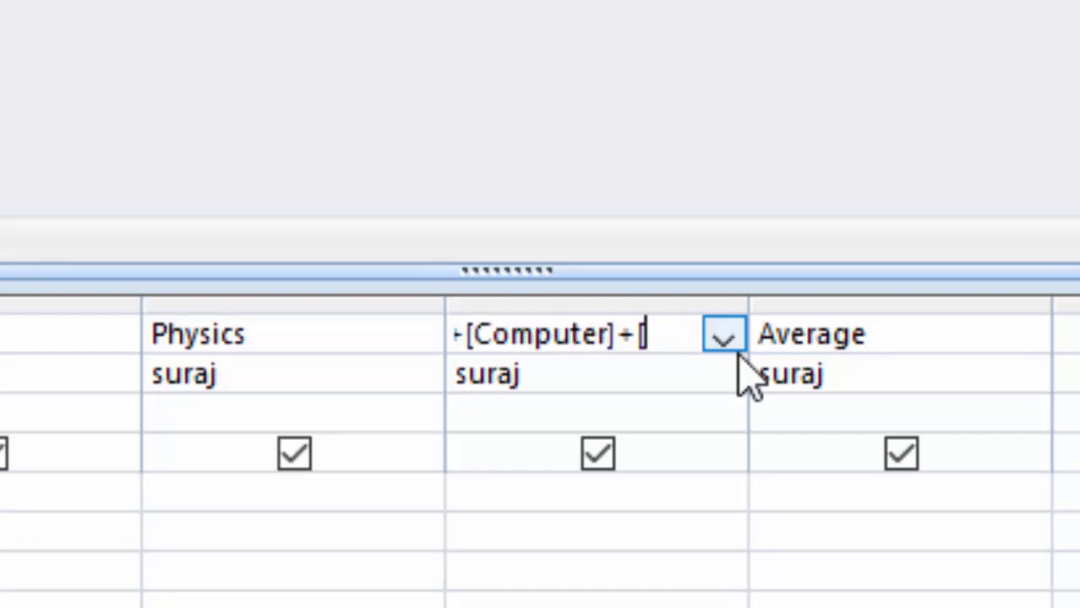
pyautogui.write('B')
pyautogui.write('iology')
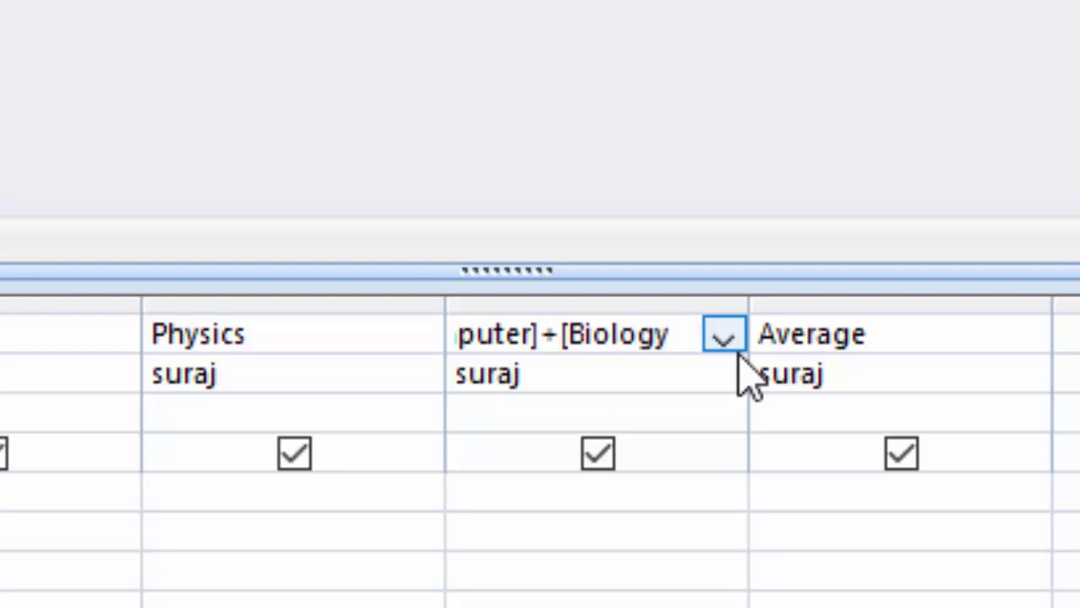
pyautogui.write(']+')
pyautogui.write('[')
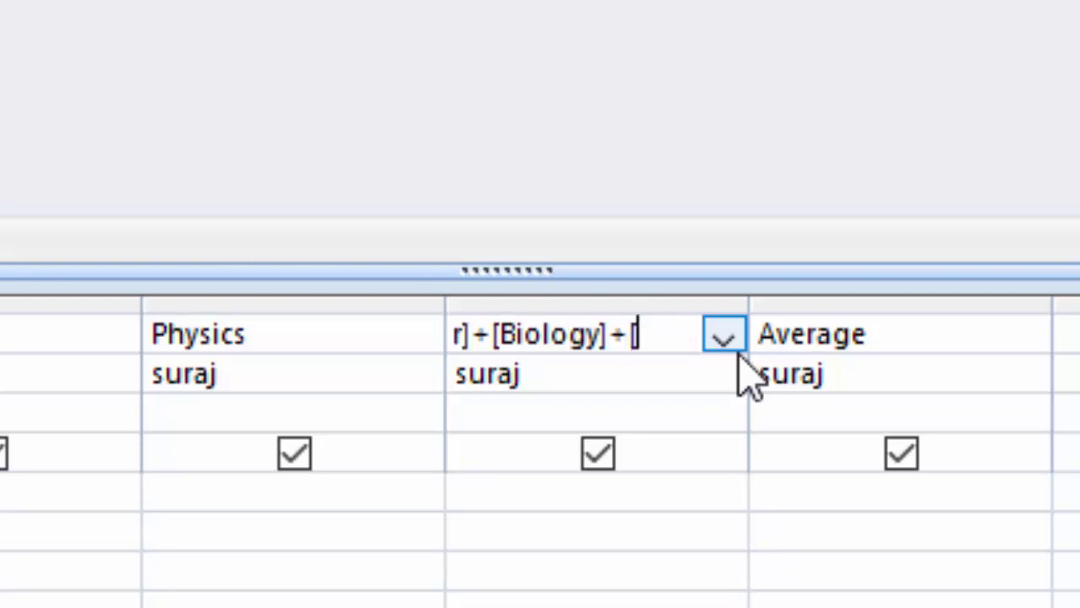
pyautogui.write('Cheme')
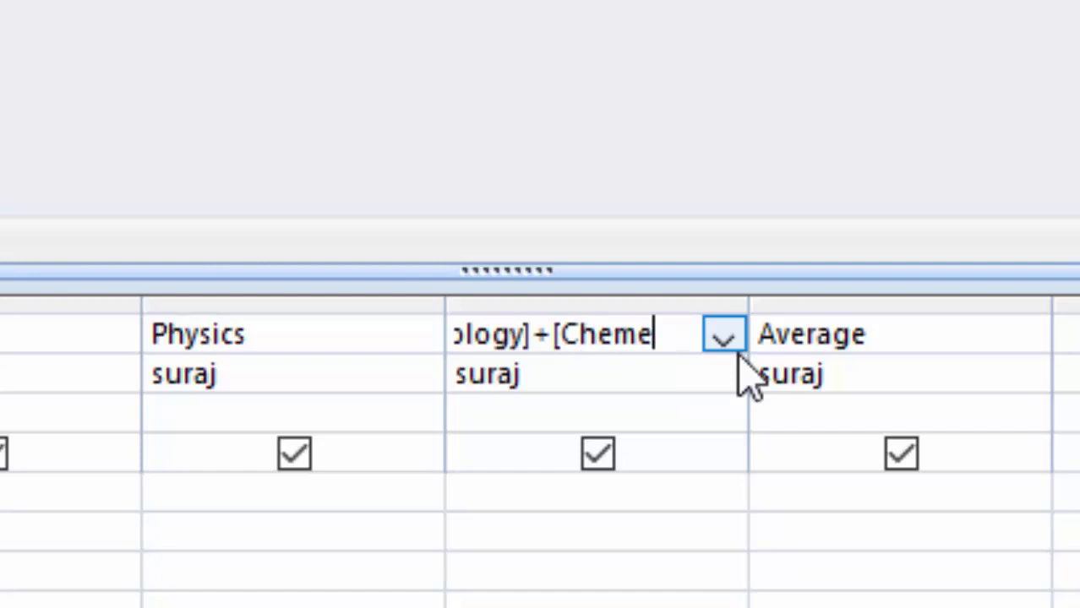
pyautogui.write('stry]')
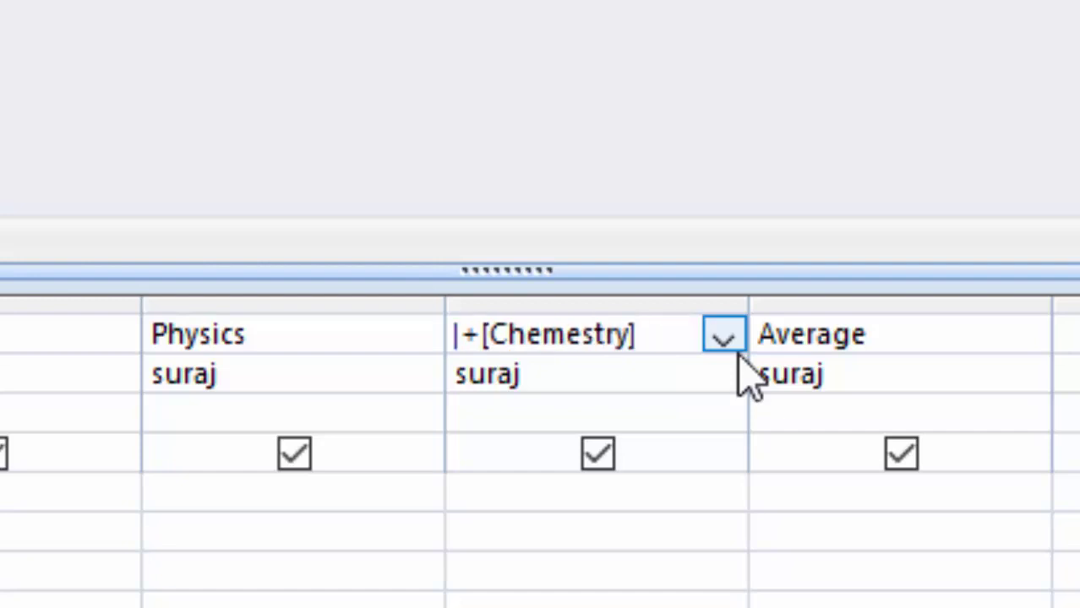
pyautogui.write('+[')
pyautogui.write('Phys')
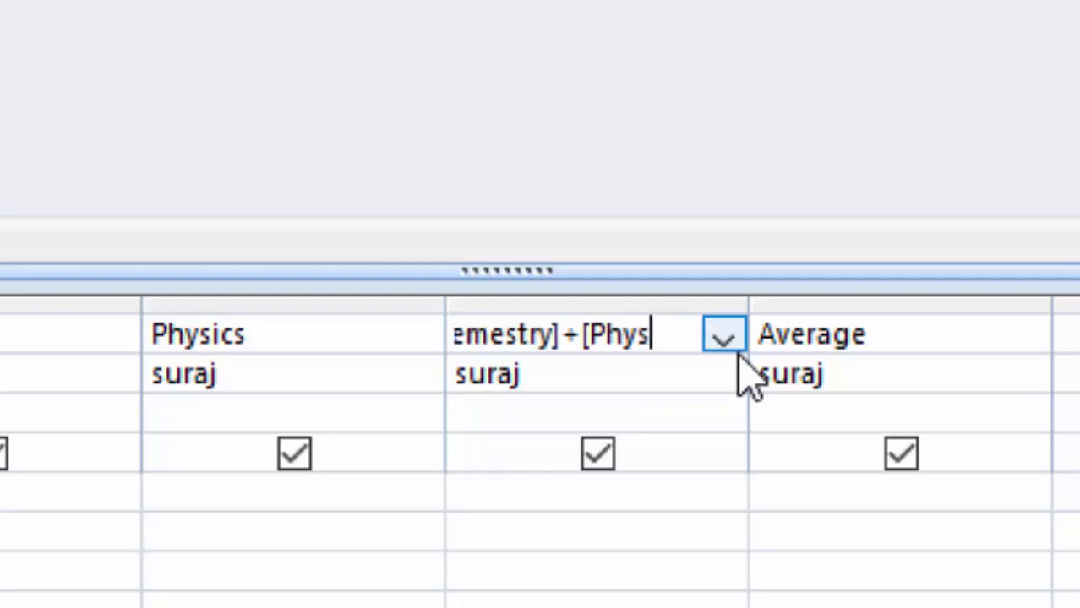
pyautogui.write('ics]')
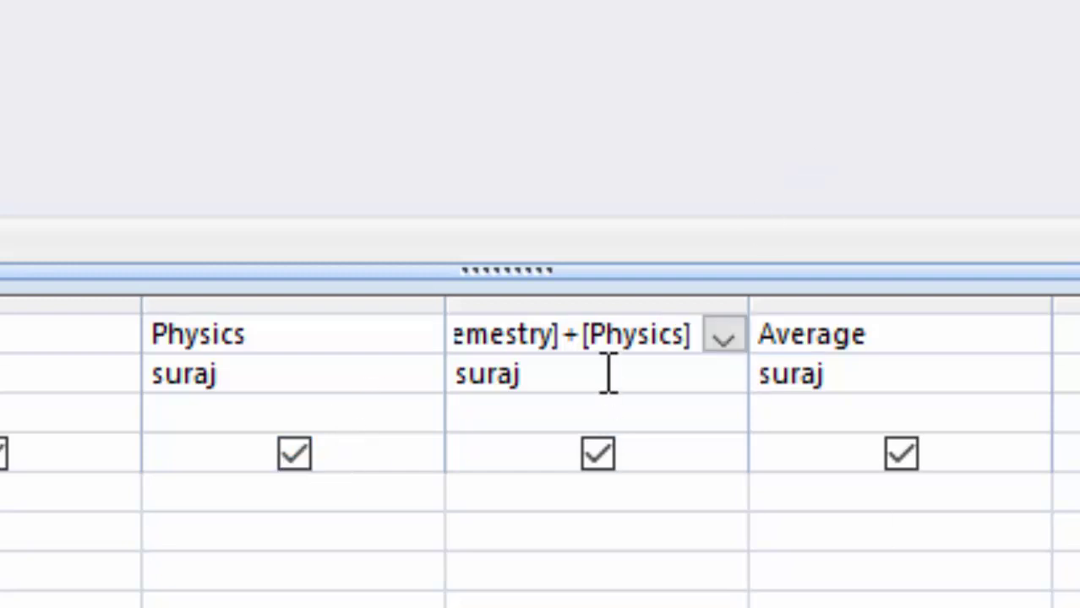
pyautogui.rightClick(618, 336)
pyautogui.press('Escape')
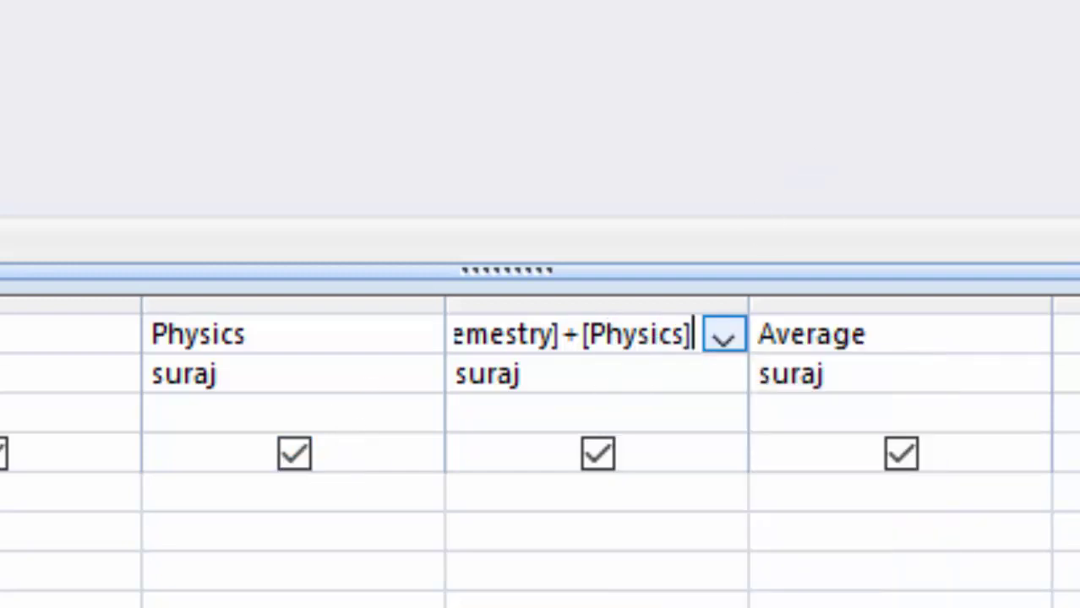
pyautogui.hotkey('shift', 'F2')
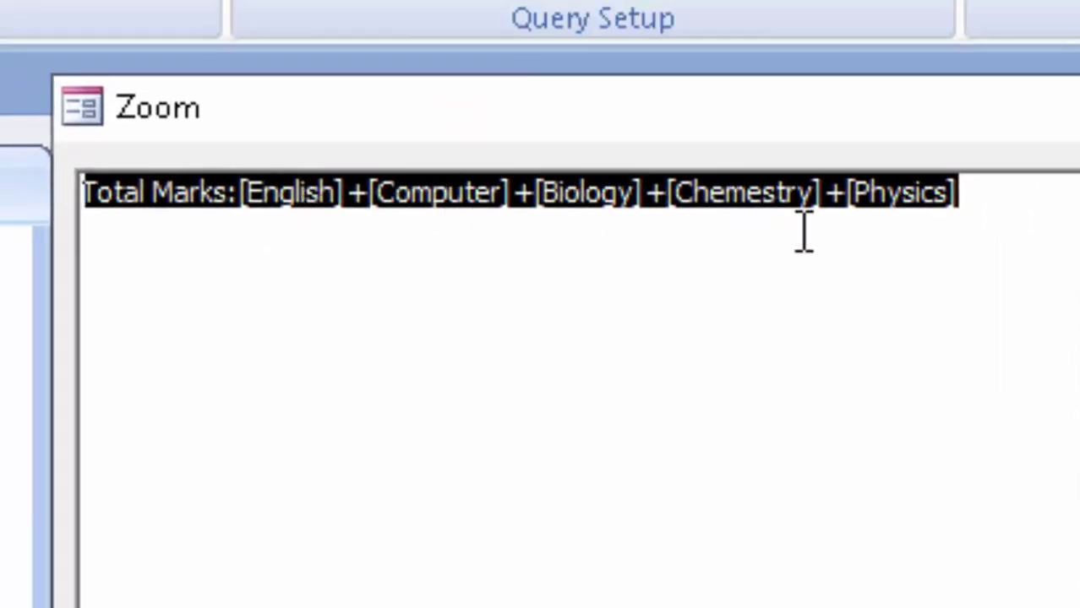
pyautogui.press('Return')
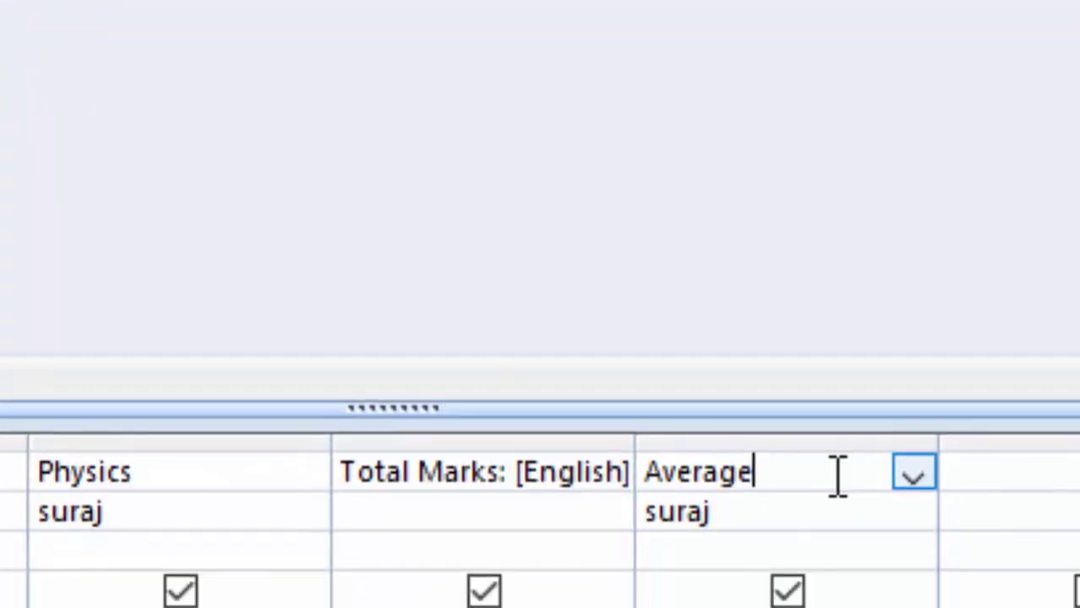
# Define the Average column as [Total Marks]/5 and run the query.
pyautogui.click(744, 278)
pyautogui.rightClick(747, 291)
pyautogui.click(694, 289)
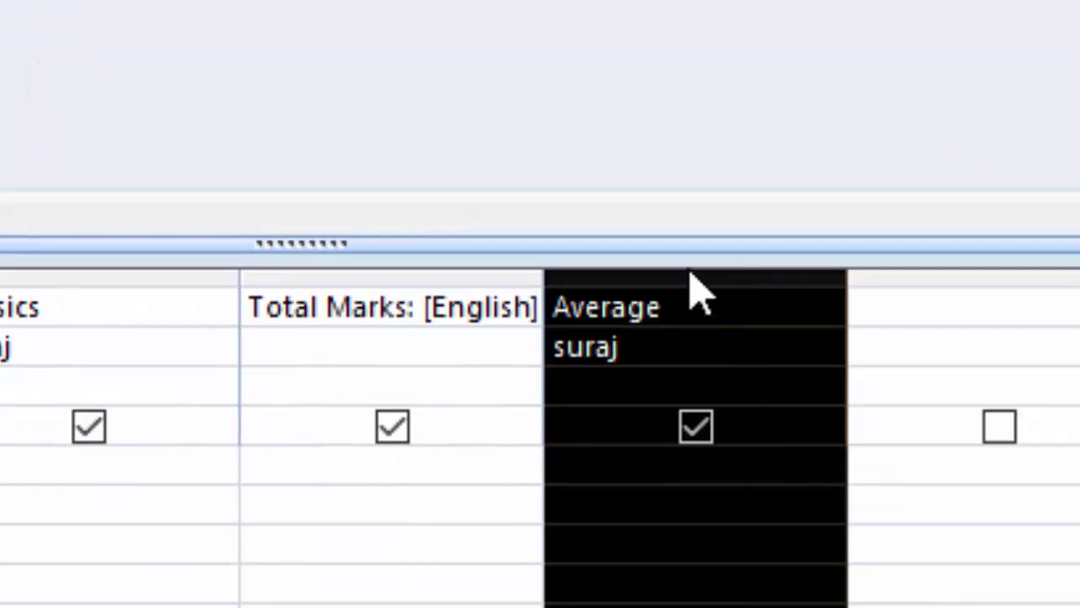
pyautogui.click(692, 297)
pyautogui.write(':')
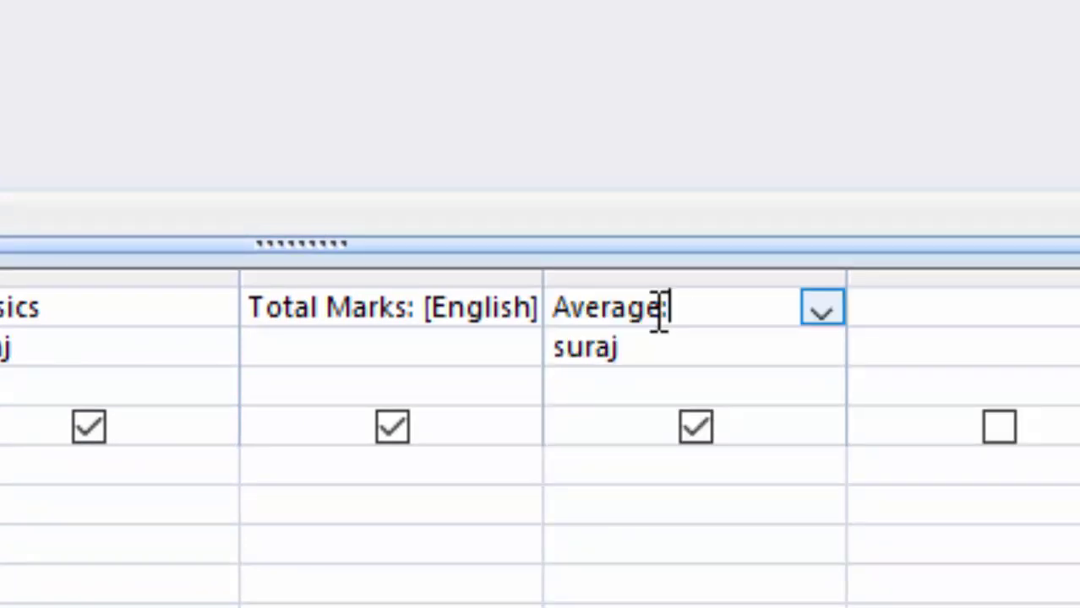
pyautogui.write('[')
pyautogui.write('Tota')
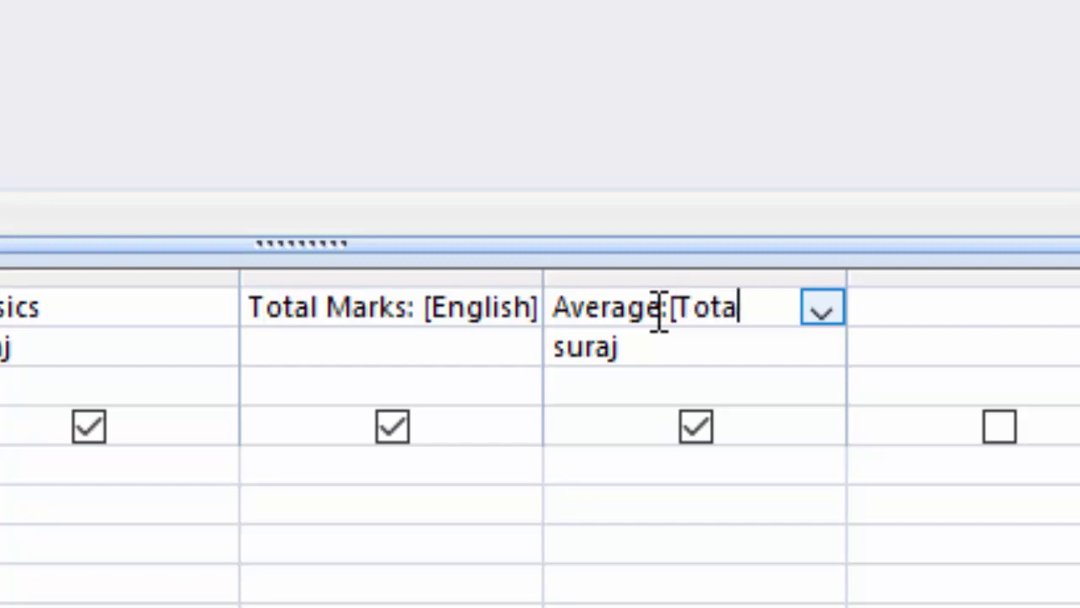
pyautogui.write('l Ma')
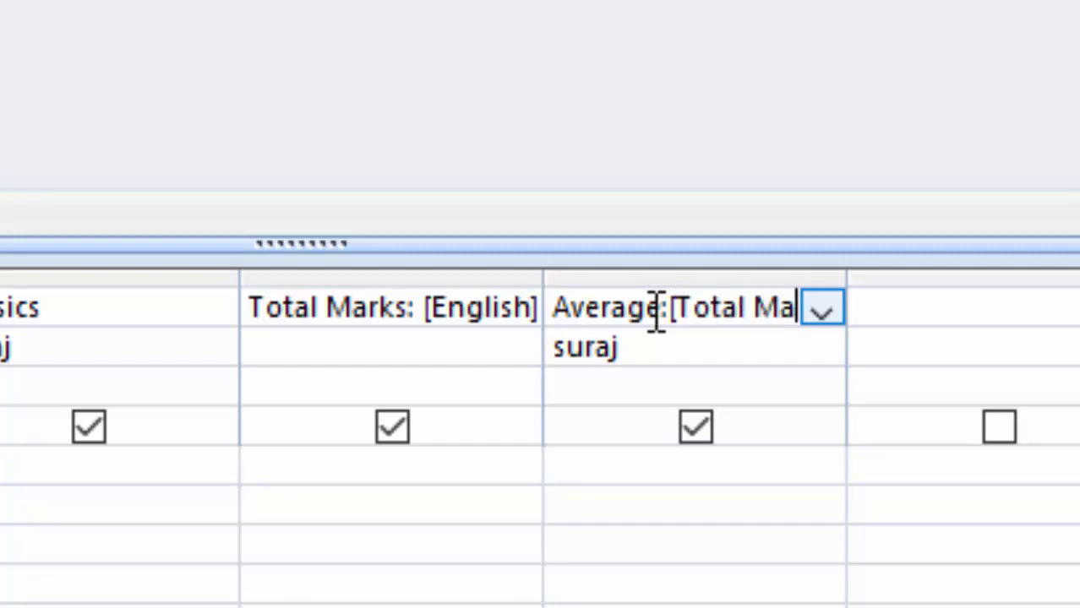
pyautogui.write('rks]/')
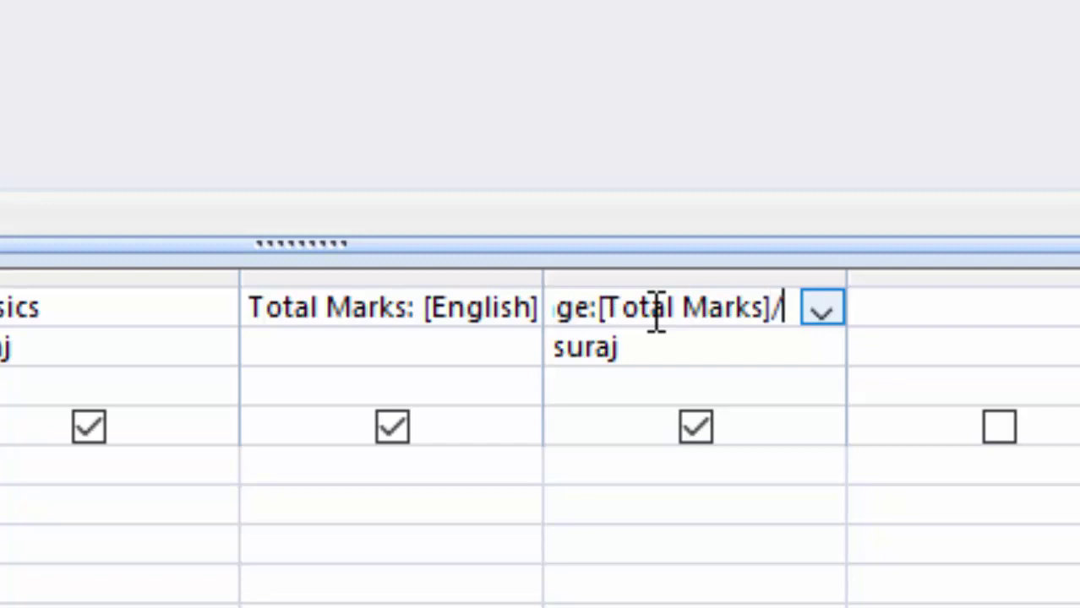
pyautogui.write('5')
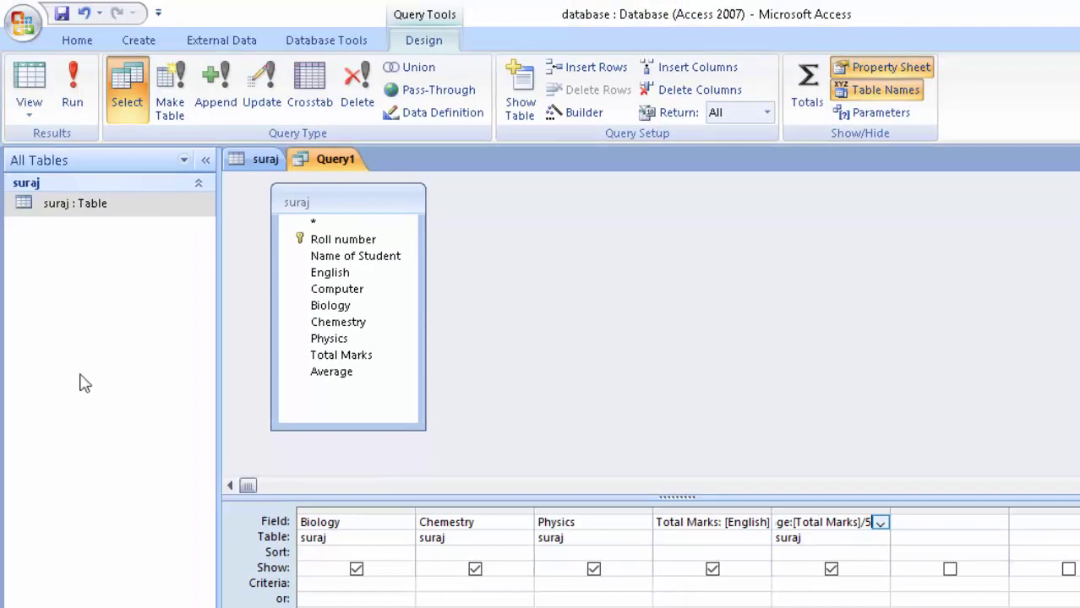
pyautogui.click(74, 114)
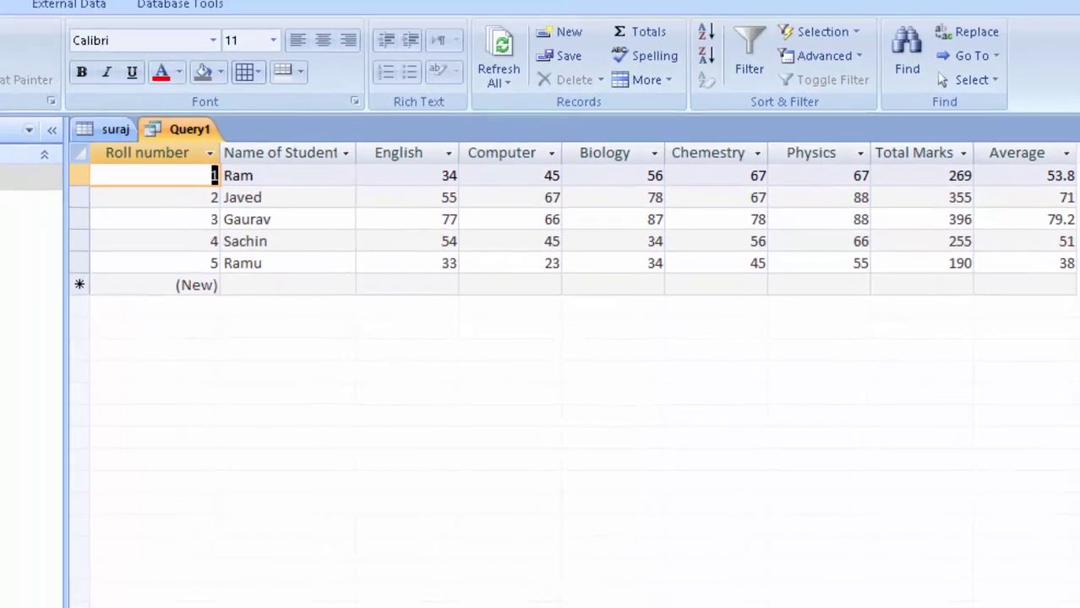
# Launch the Form Wizard from Create > More Forms.
pyautogui.click(93, 42)
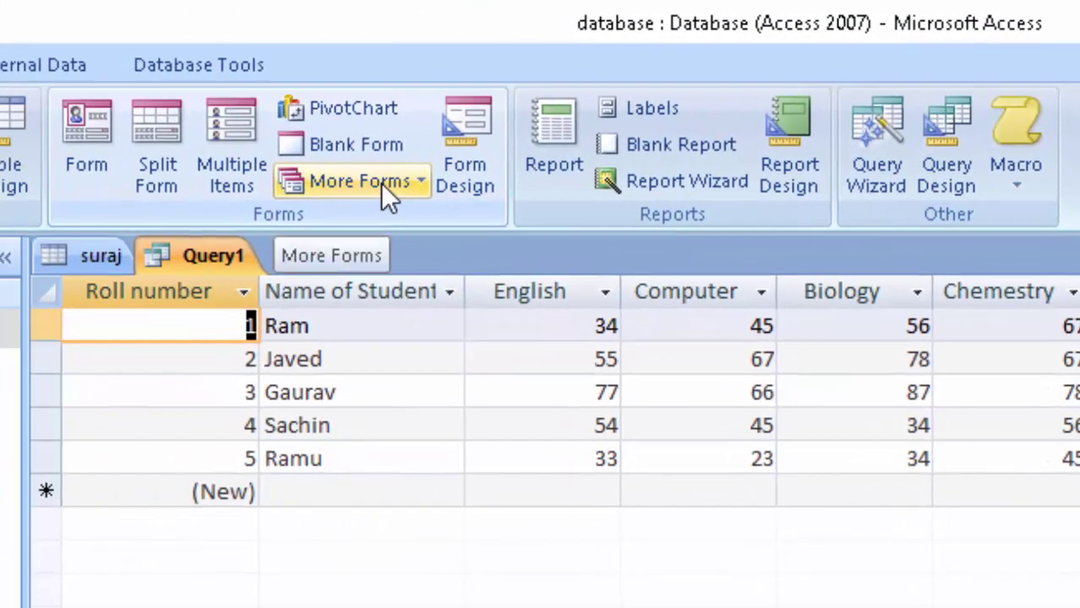
pyautogui.click(380, 182)
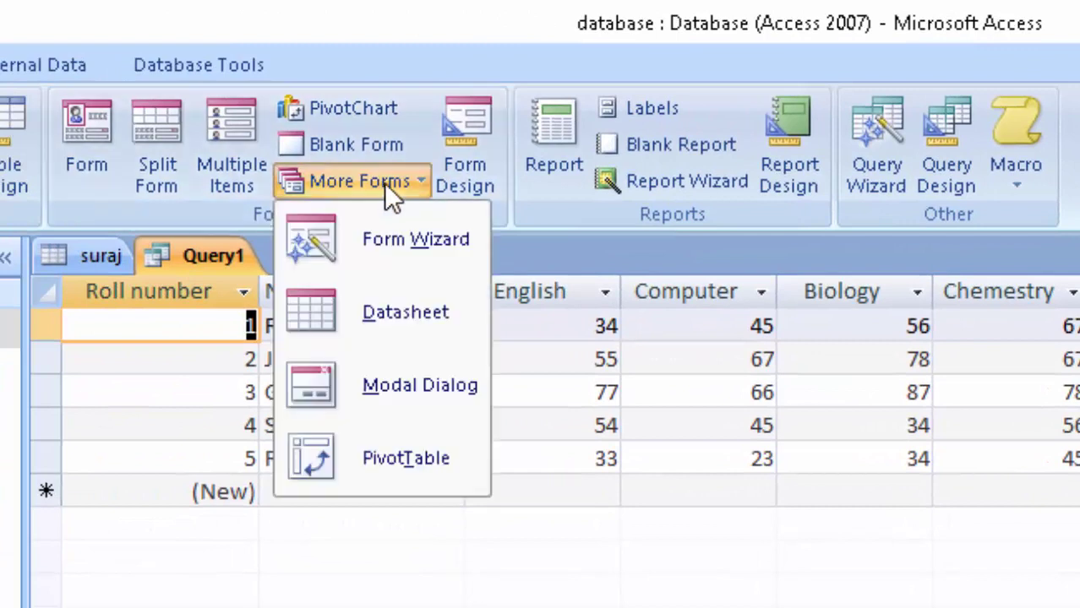
pyautogui.click(426, 262)
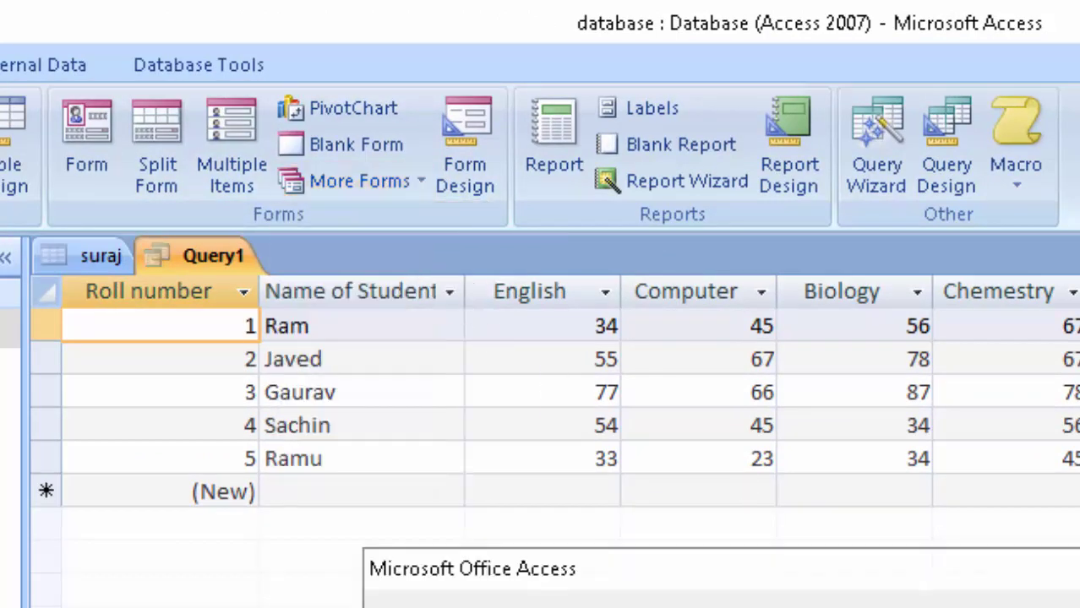
# Replace the default name Query1 with StudentQ and save the query.
pyautogui.press('BackSpace')
pyautogui.write('Stu')
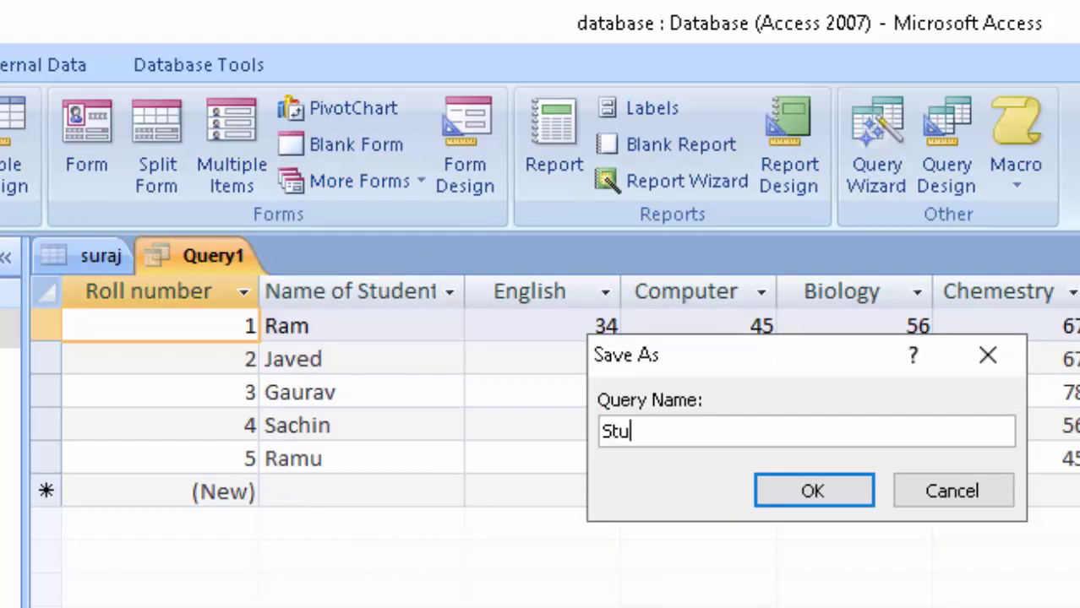
pyautogui.write('dentQ')
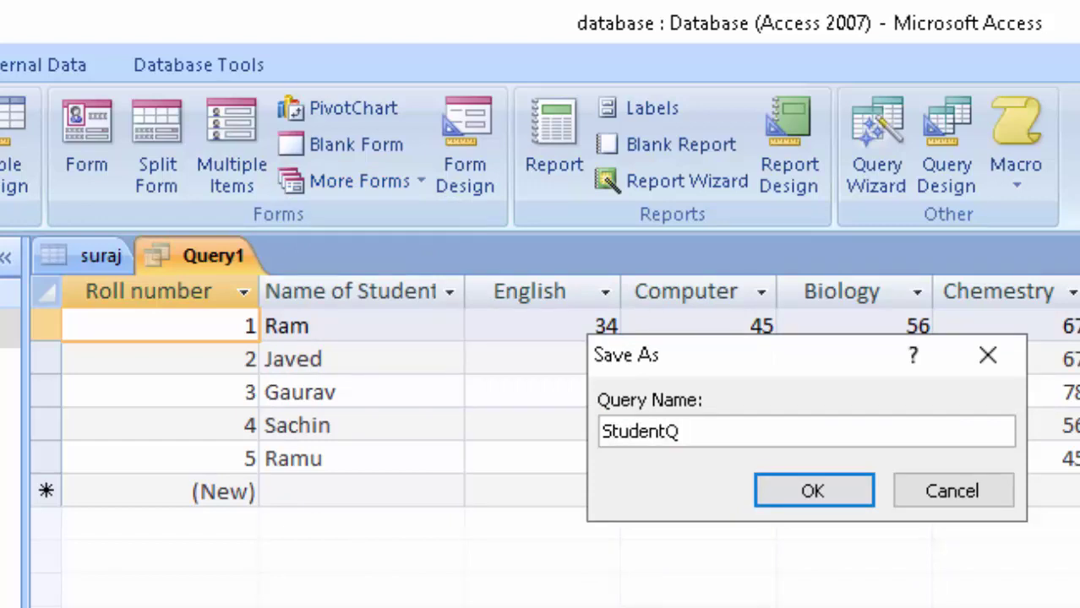
pyautogui.press('Return')
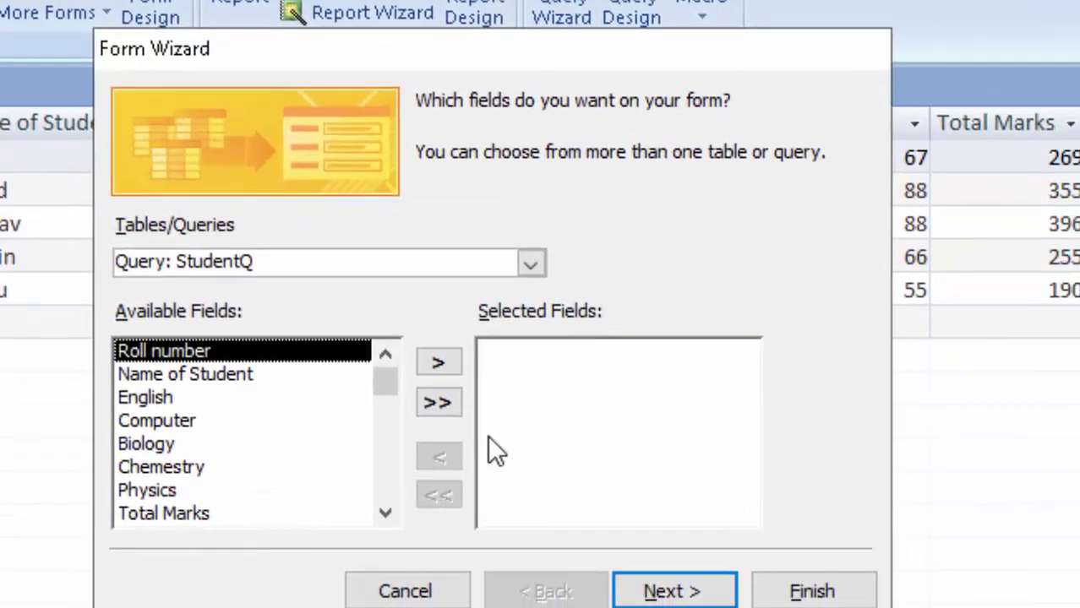
# Build Form1 from all StudentQ fields, opting to modify its design, then show the field list.
pyautogui.click(452, 412)
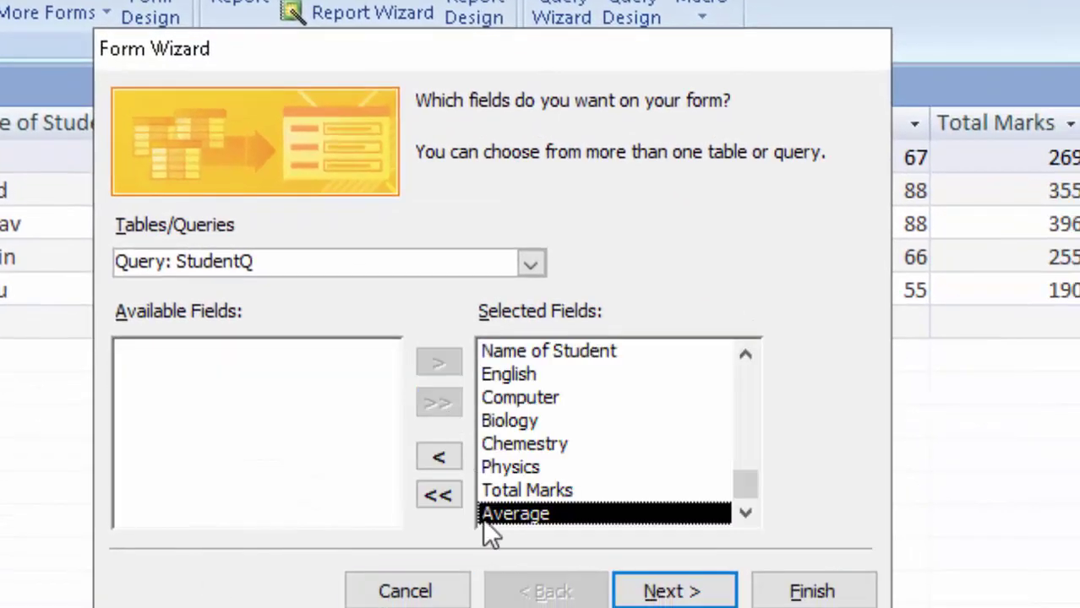
pyautogui.click(675, 592)
pyautogui.click(676, 592)
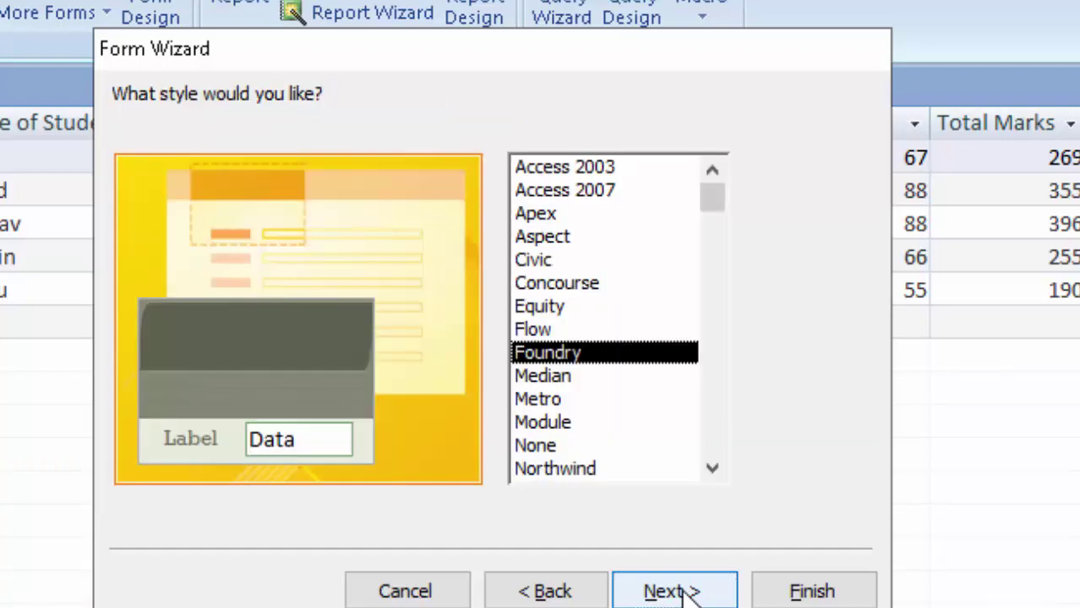
pyautogui.click(680, 594)
pyautogui.click(567, 407)
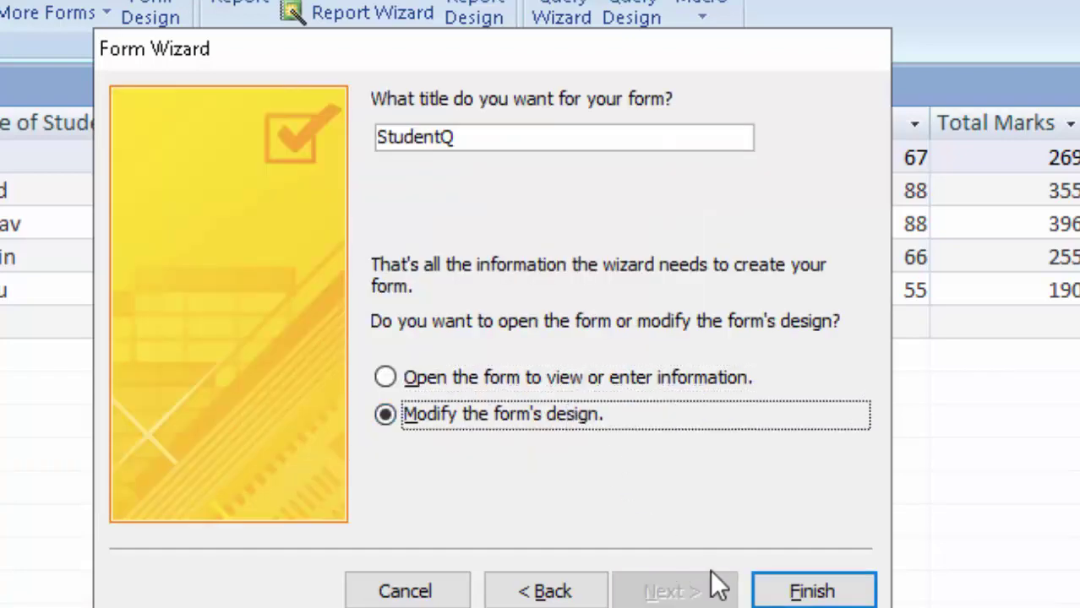
pyautogui.click(842, 585)
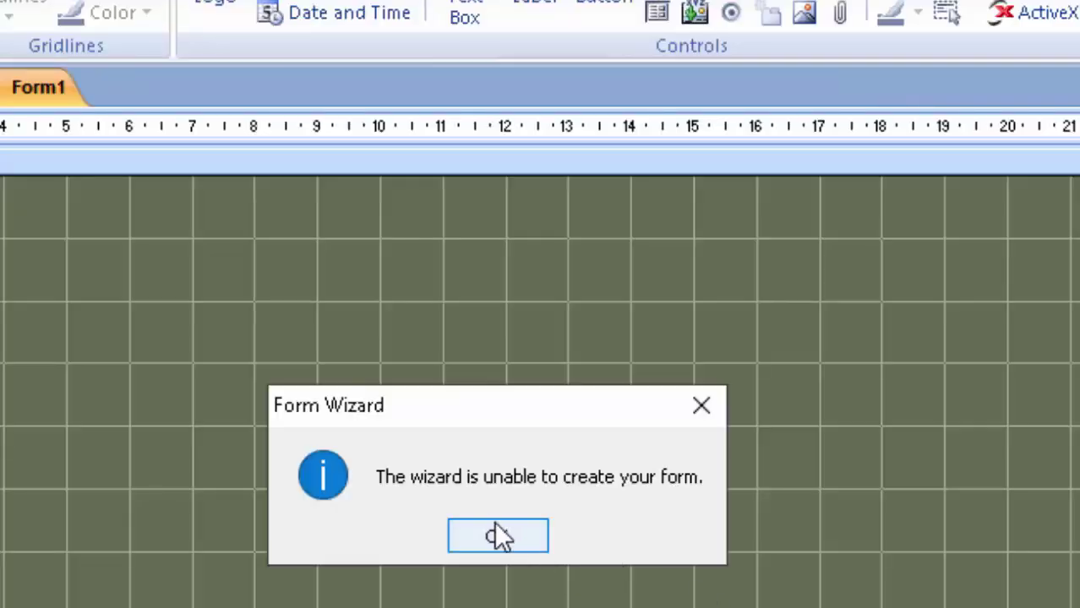
pyautogui.click(499, 535)
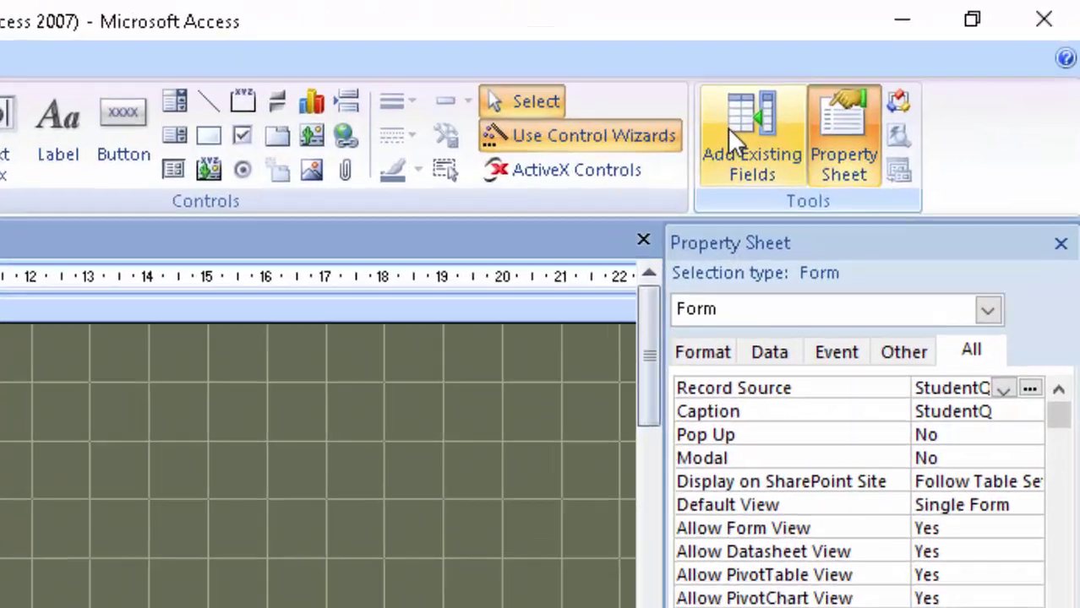
pyautogui.click(729, 131)
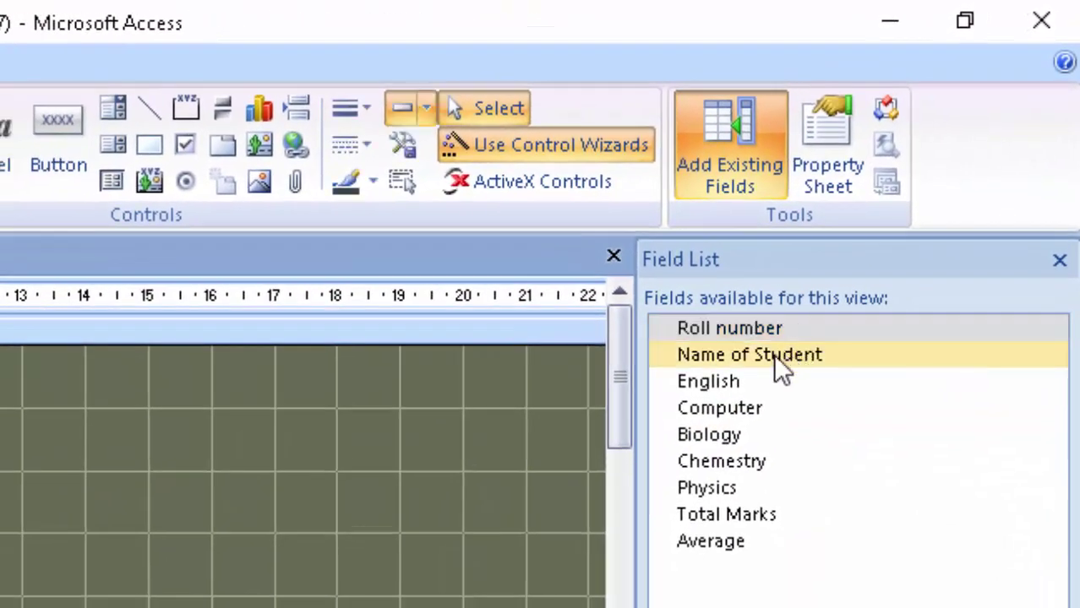
# Place the Roll number, Name of Student and Computer fields on Form1.
pyautogui.moveTo(771, 331); pyautogui.dragTo(371, 406)
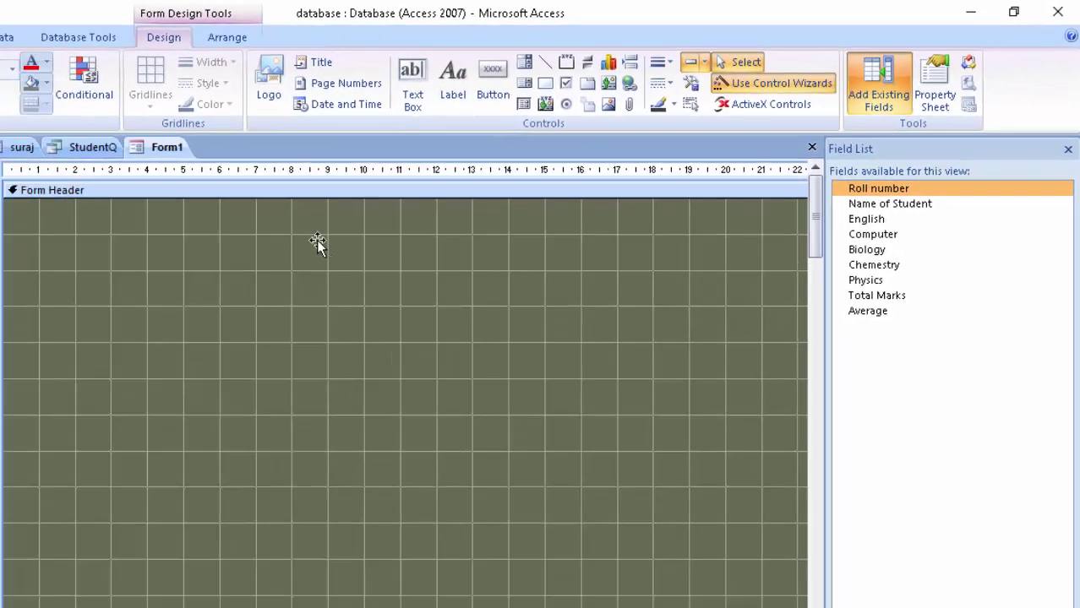
pyautogui.moveTo(431, 365); pyautogui.dragTo(315, 244)
pyautogui.moveTo(872, 207); pyautogui.dragTo(533, 300)
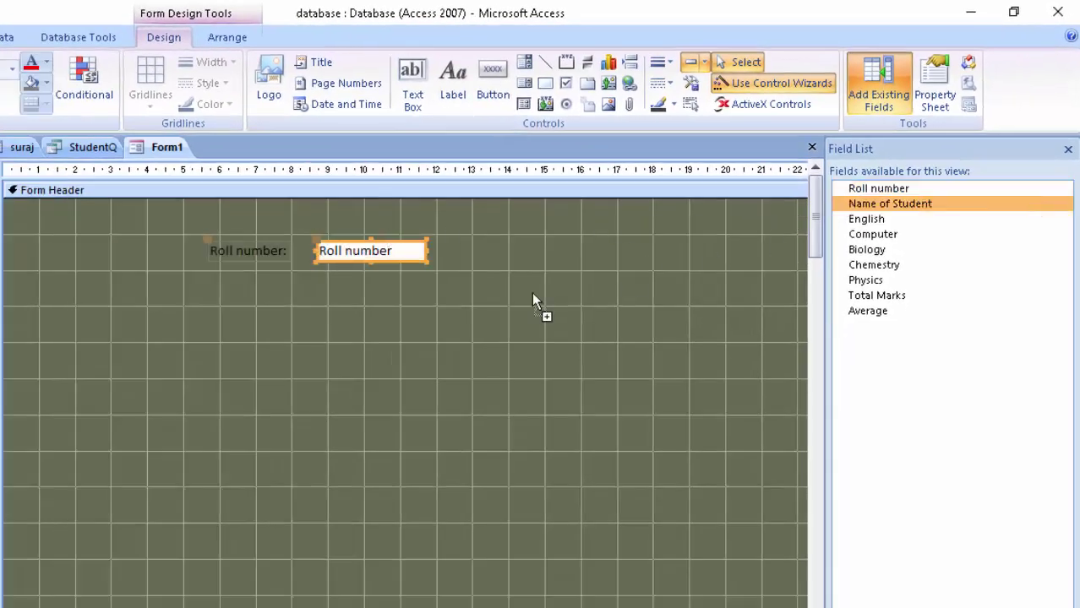
pyautogui.moveTo(328, 291); pyautogui.dragTo(329, 294)
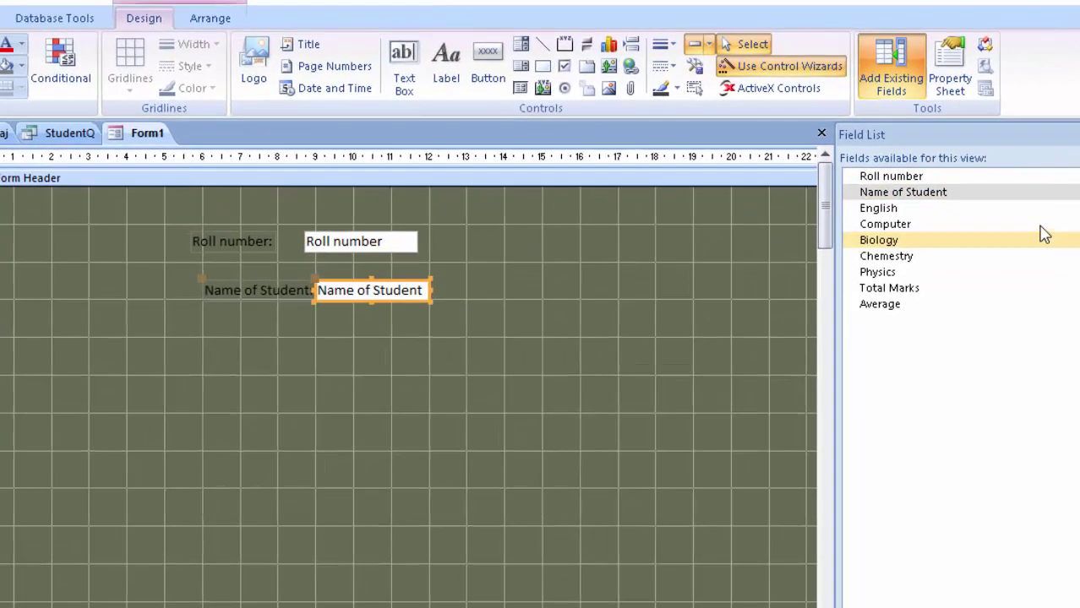
pyautogui.moveTo(873, 234); pyautogui.dragTo(566, 315)
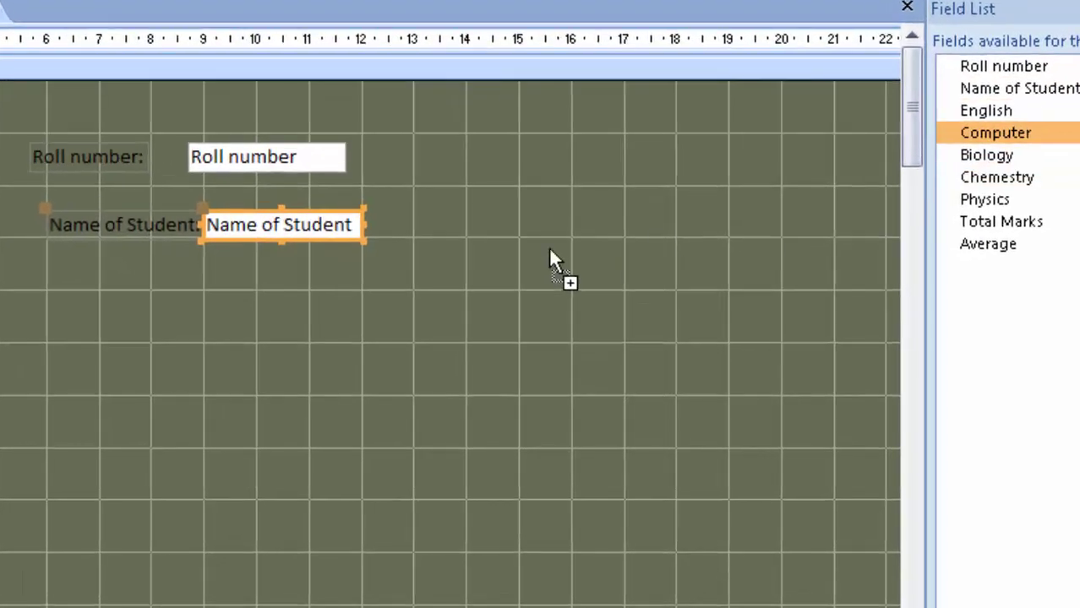
pyautogui.moveTo(550, 250)
pyautogui.mouseDown()
pyautogui.moveTo(240, 309)
pyautogui.moveTo(228, 266)
pyautogui.mouseUp()
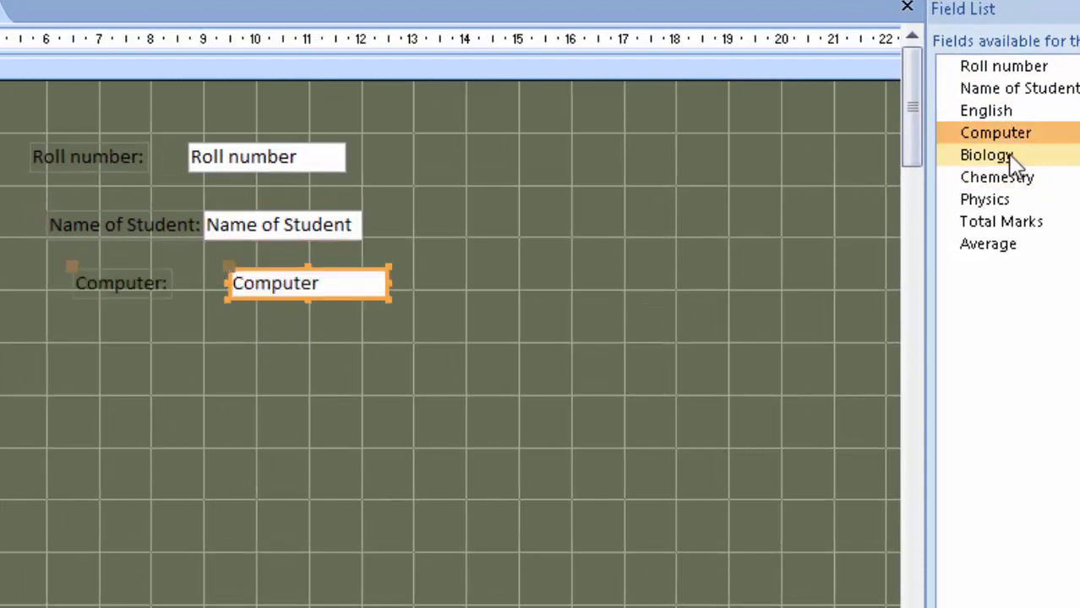
# Add Biology, Chemestry, Physics, Total Marks and Average below, and move Roll number top-left.
pyautogui.moveTo(1008, 155); pyautogui.dragTo(234, 333)
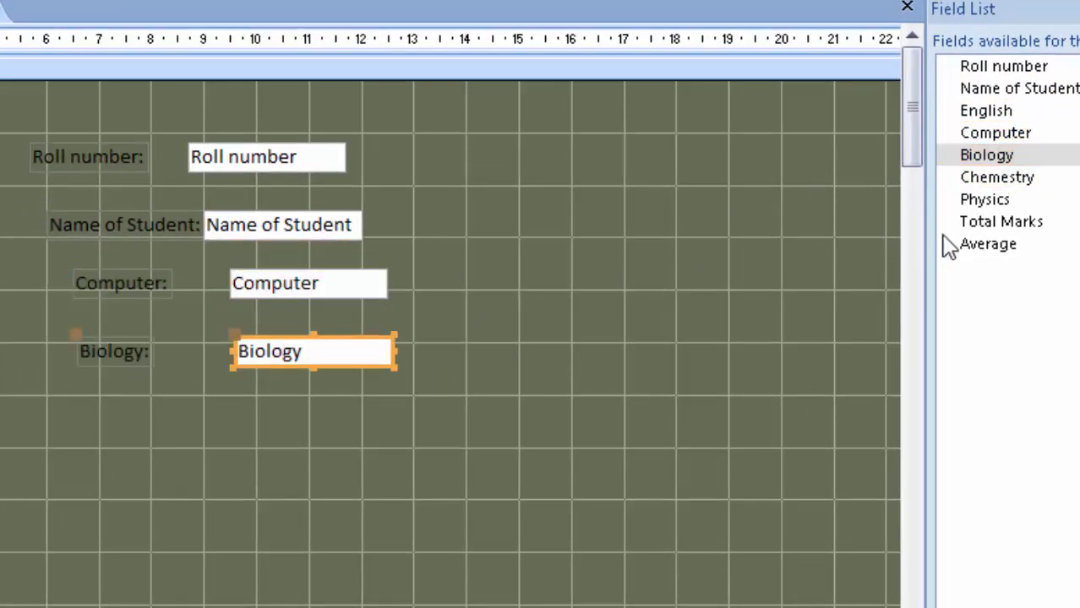
pyautogui.moveTo(999, 177); pyautogui.dragTo(179, 405)
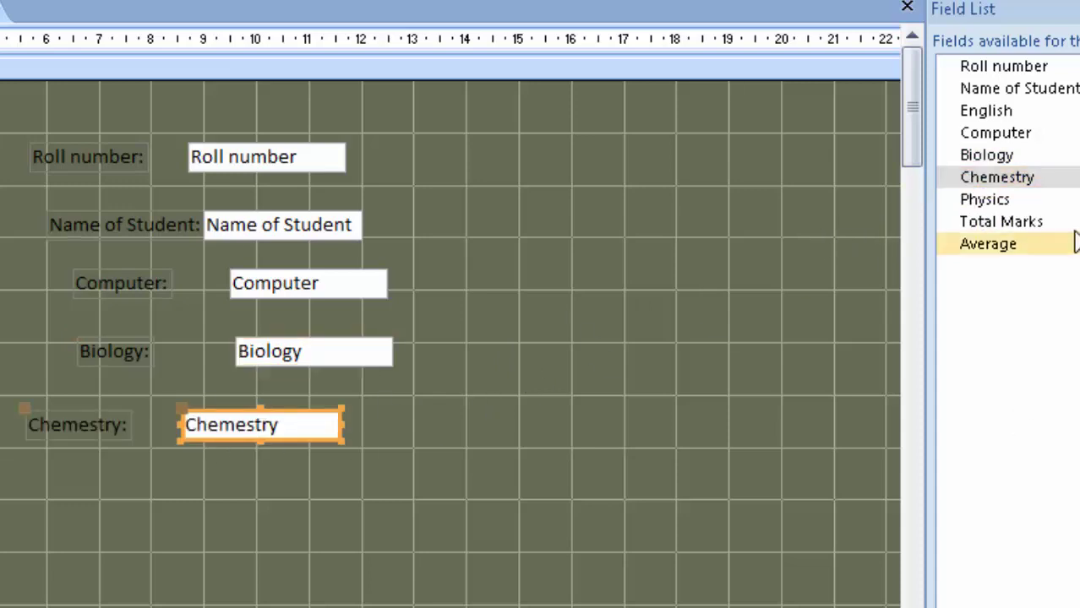
pyautogui.moveTo(1060, 199)
pyautogui.mouseDown()
pyautogui.moveTo(227, 473)
pyautogui.moveTo(223, 486)
pyautogui.mouseUp()
pyautogui.moveTo(1013, 223); pyautogui.dragTo(390, 467)
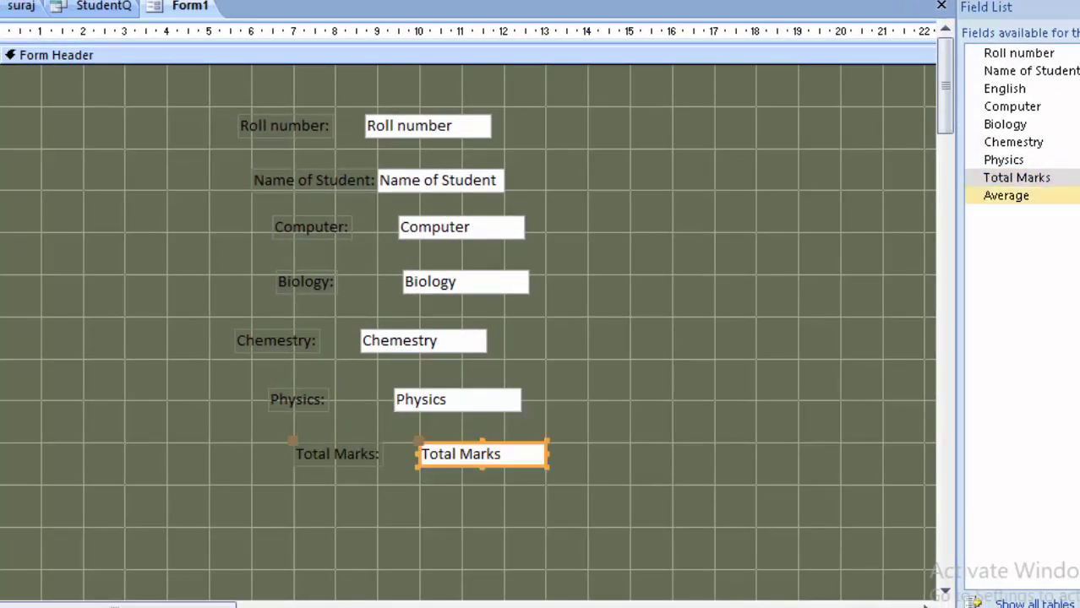
pyautogui.moveTo(1005, 195); pyautogui.dragTo(432, 511)
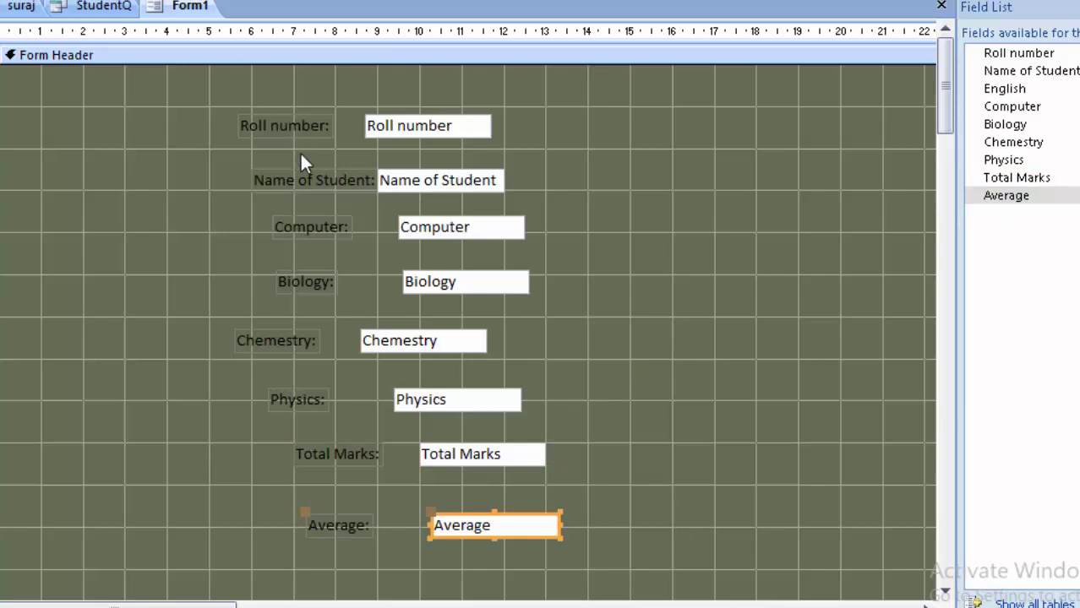
pyautogui.moveTo(284, 129); pyautogui.dragTo(67, 105)
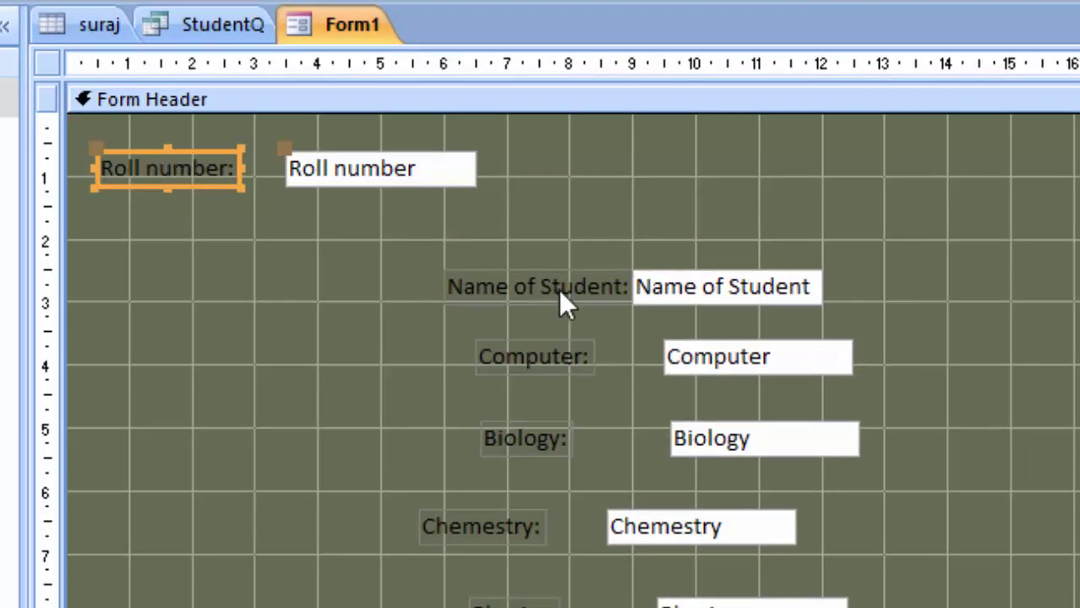
# Put Name of Student beside Roll number, Computer under Roll number, and narrow Name of Student.
pyautogui.moveTo(559, 289); pyautogui.dragTo(651, 193)
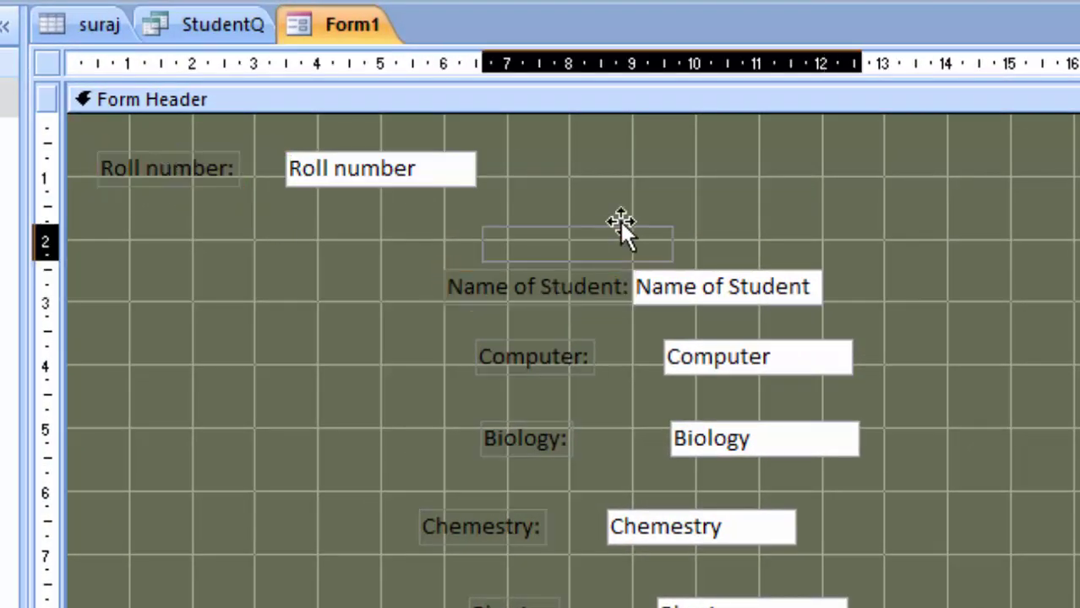
pyautogui.moveTo(747, 370); pyautogui.dragTo(335, 282)
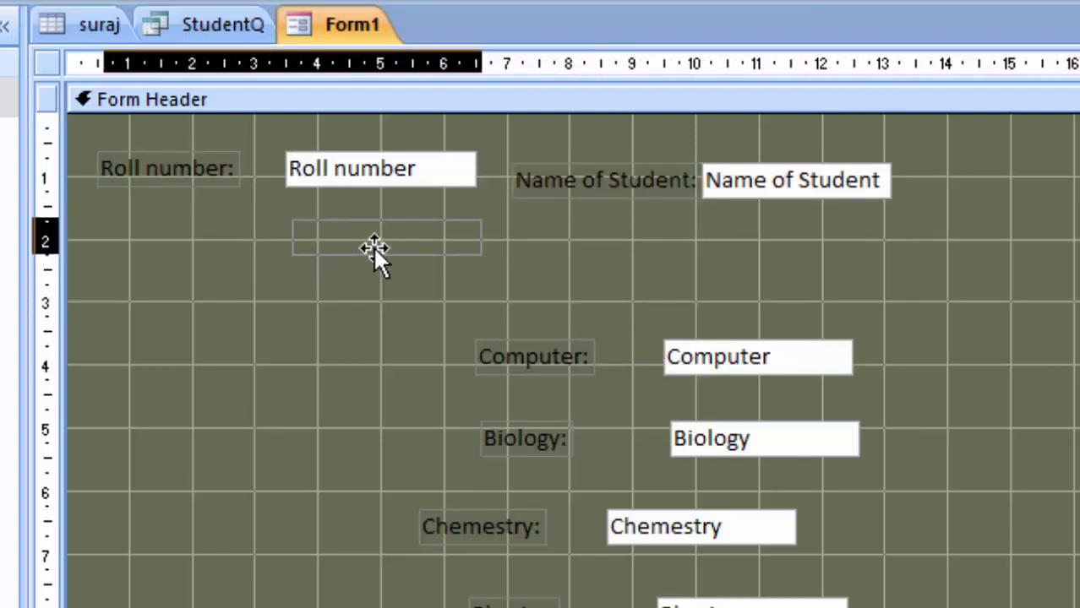
pyautogui.moveTo(374, 254); pyautogui.dragTo(372, 246)
pyautogui.moveTo(816, 438); pyautogui.dragTo(847, 263)
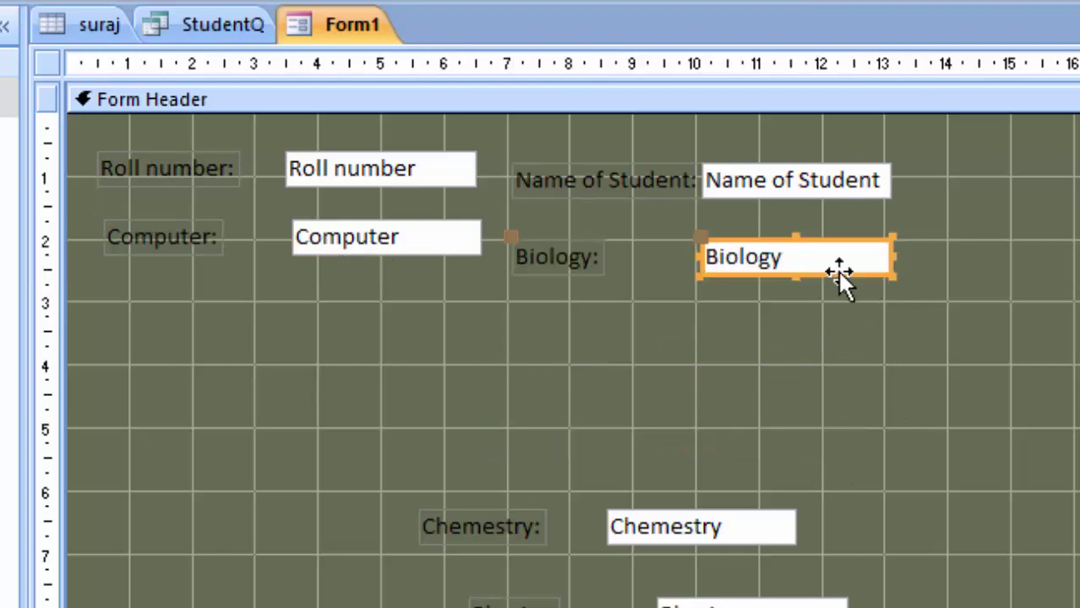
pyautogui.click(886, 188)
pyautogui.moveTo(884, 187); pyautogui.dragTo(943, 173)
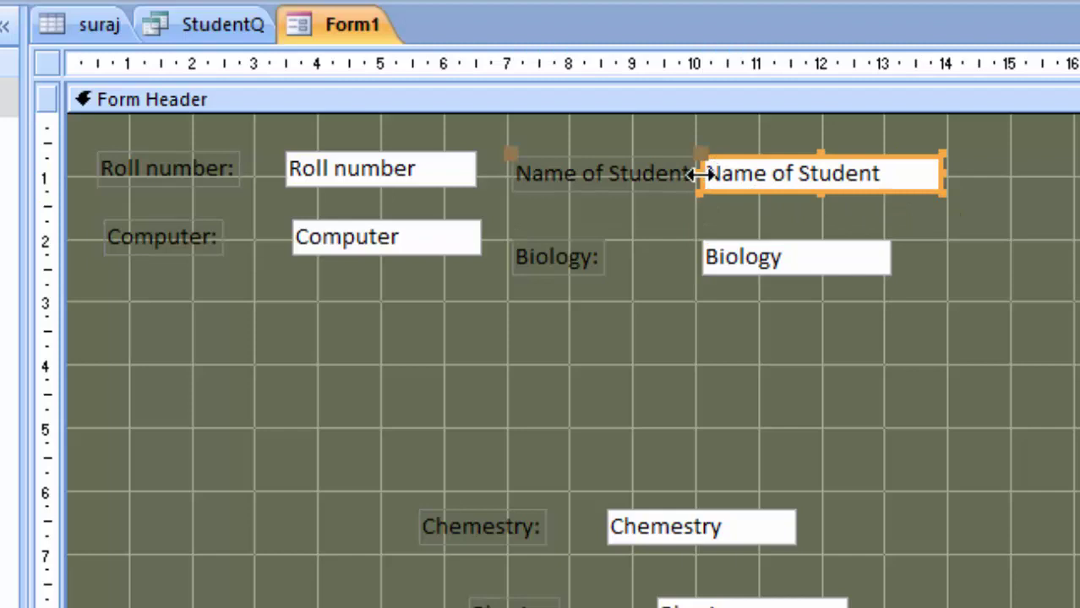
pyautogui.moveTo(700, 180); pyautogui.dragTo(724, 182)
# Stack Biology, Chemestry, Physics under Name of Student, put Average under Total Marks, select both.
pyautogui.click(747, 263)
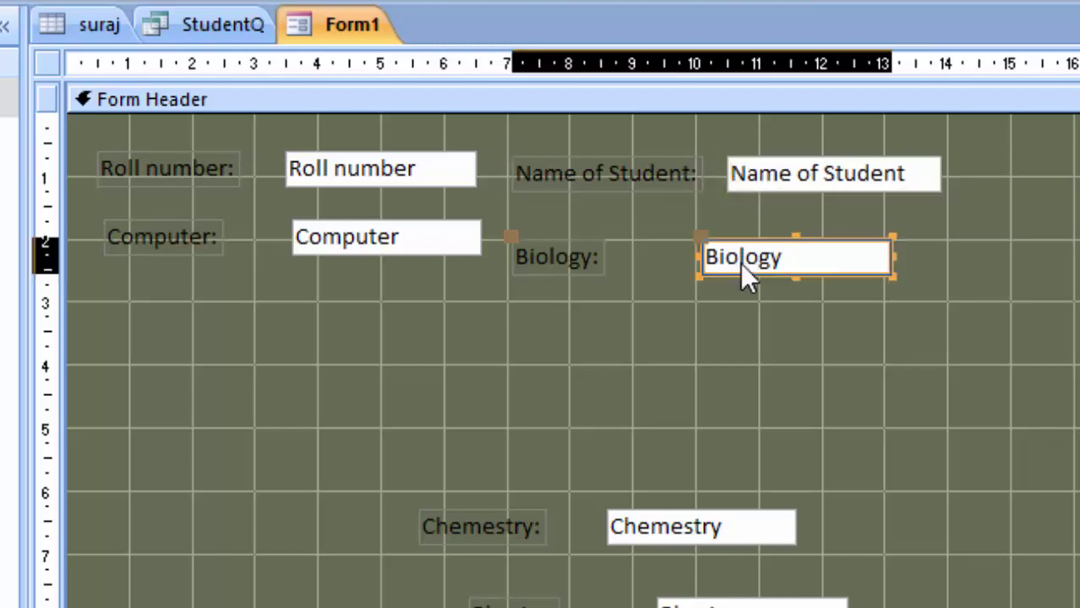
pyautogui.moveTo(745, 265); pyautogui.dragTo(763, 236)
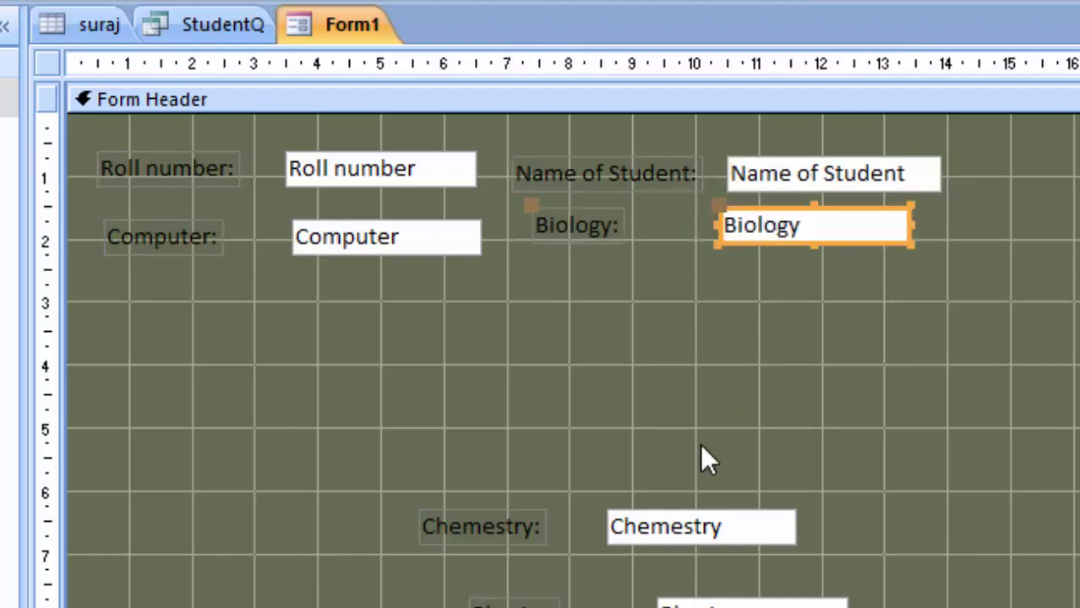
pyautogui.moveTo(715, 532); pyautogui.dragTo(824, 271)
pyautogui.moveTo(763, 602)
pyautogui.mouseDown()
pyautogui.moveTo(801, 356)
pyautogui.moveTo(818, 350)
pyautogui.mouseUp()
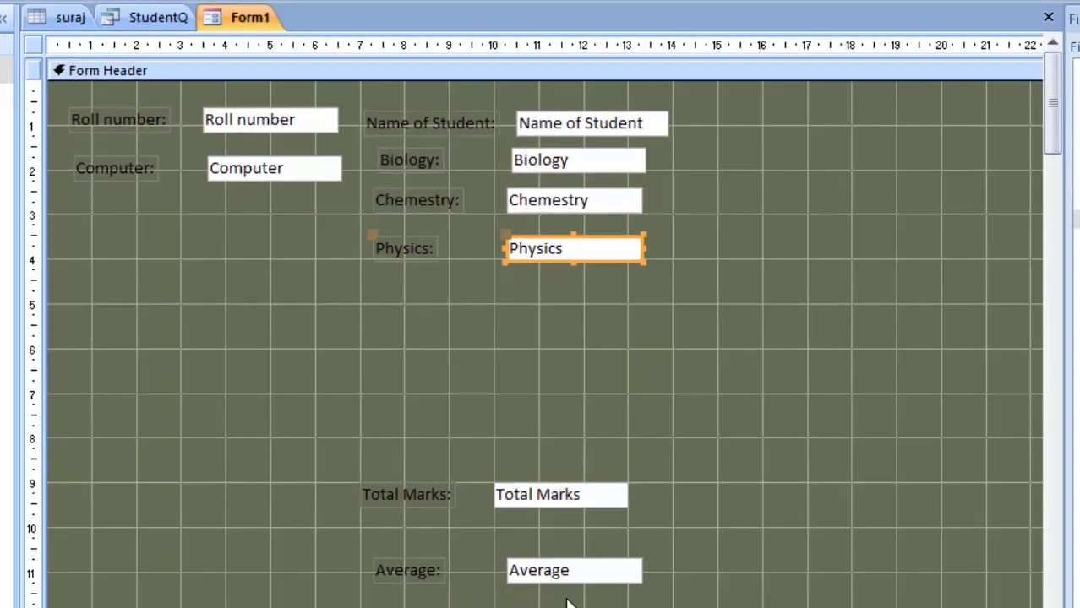
pyautogui.moveTo(568, 578)
pyautogui.mouseDown()
pyautogui.moveTo(532, 547)
pyautogui.moveTo(558, 541)
pyautogui.mouseUp()
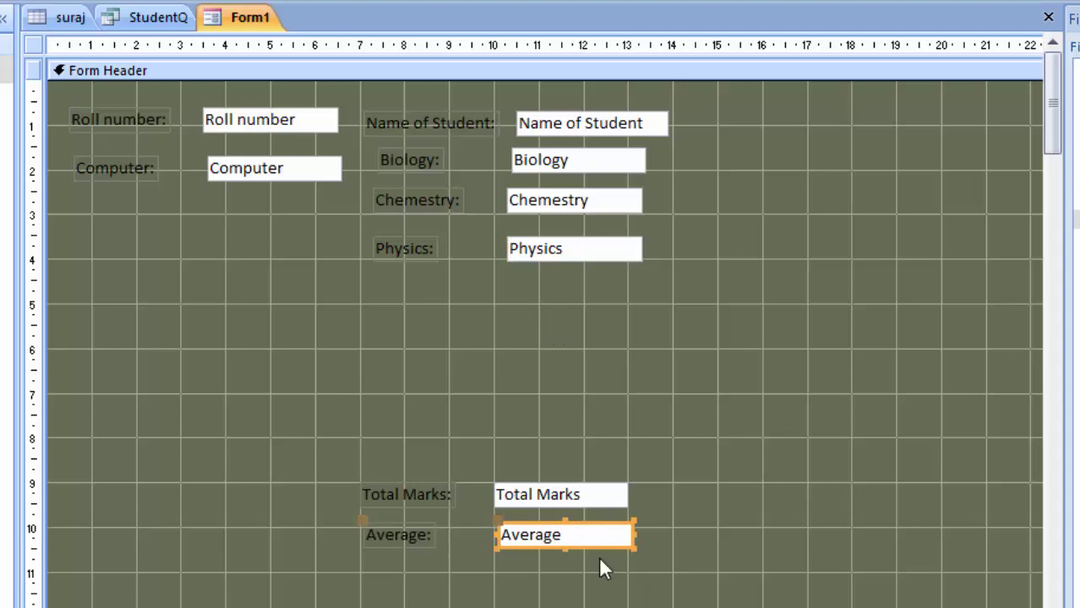
pyautogui.moveTo(618, 569); pyautogui.dragTo(352, 475)
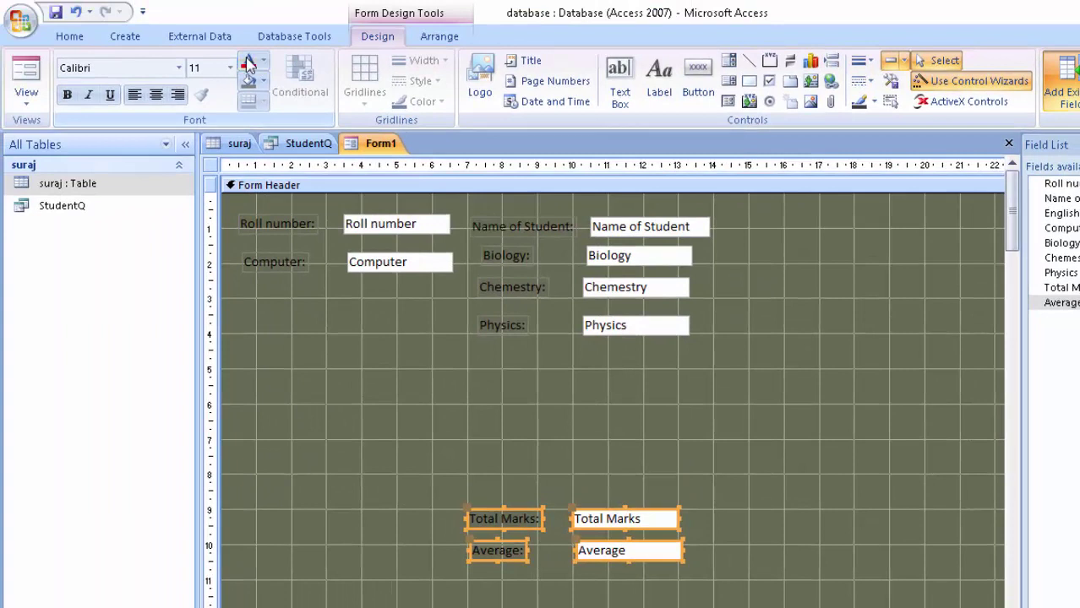
# Make Total Marks and Average red and bold with a light orange fill.
pyautogui.click(231, 48)
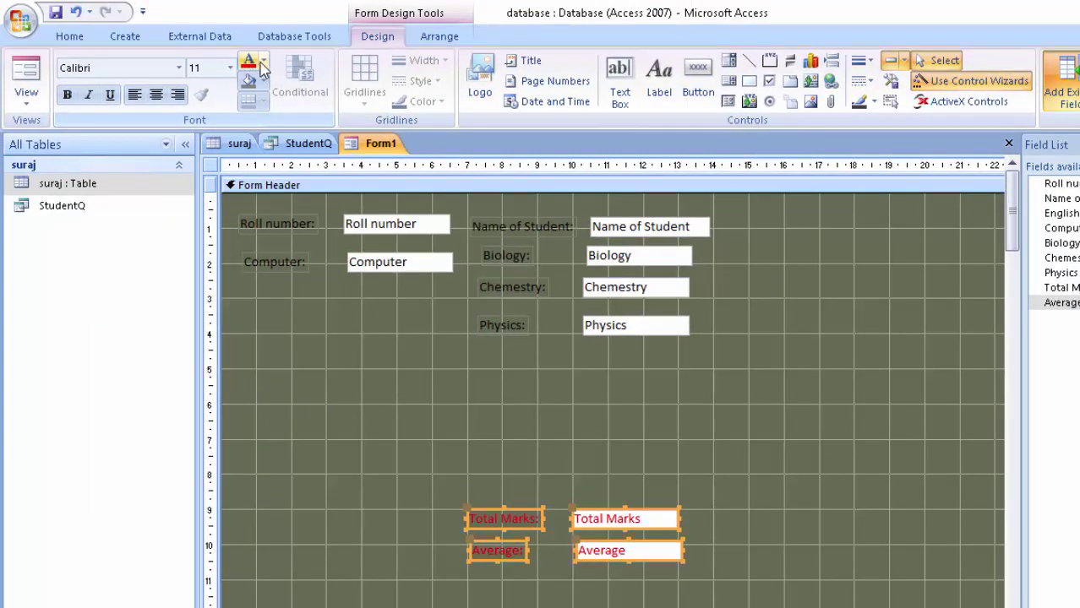
pyautogui.click(66, 94)
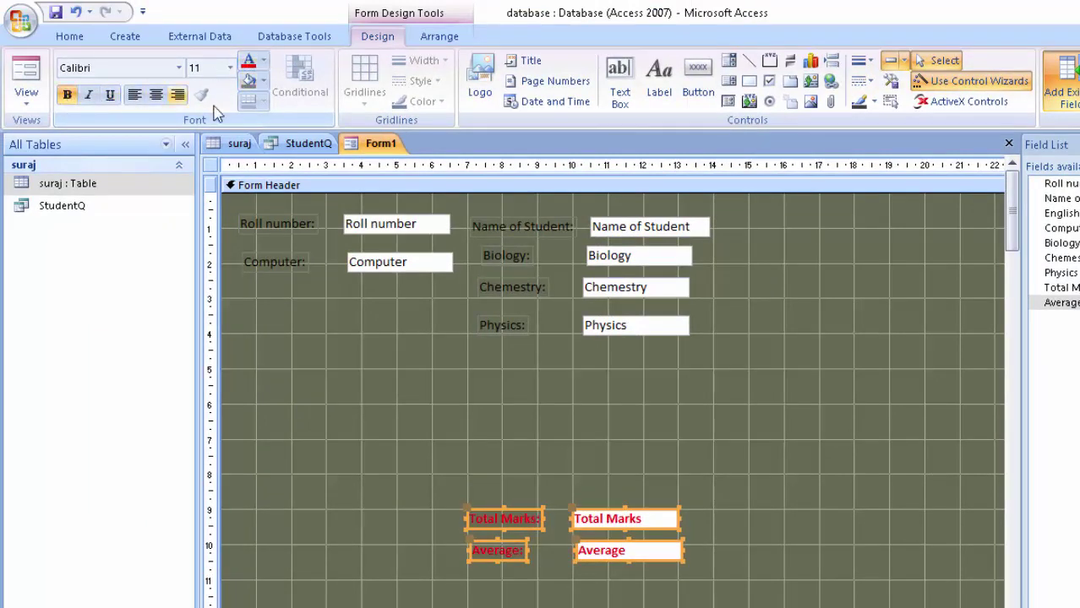
pyautogui.click(264, 80)
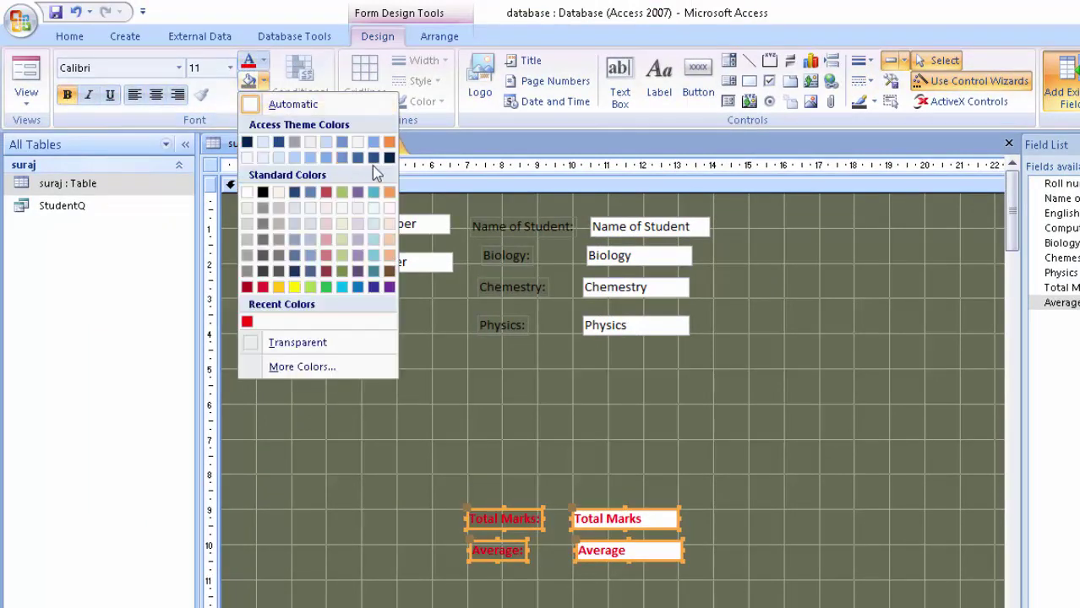
pyautogui.click(391, 225)
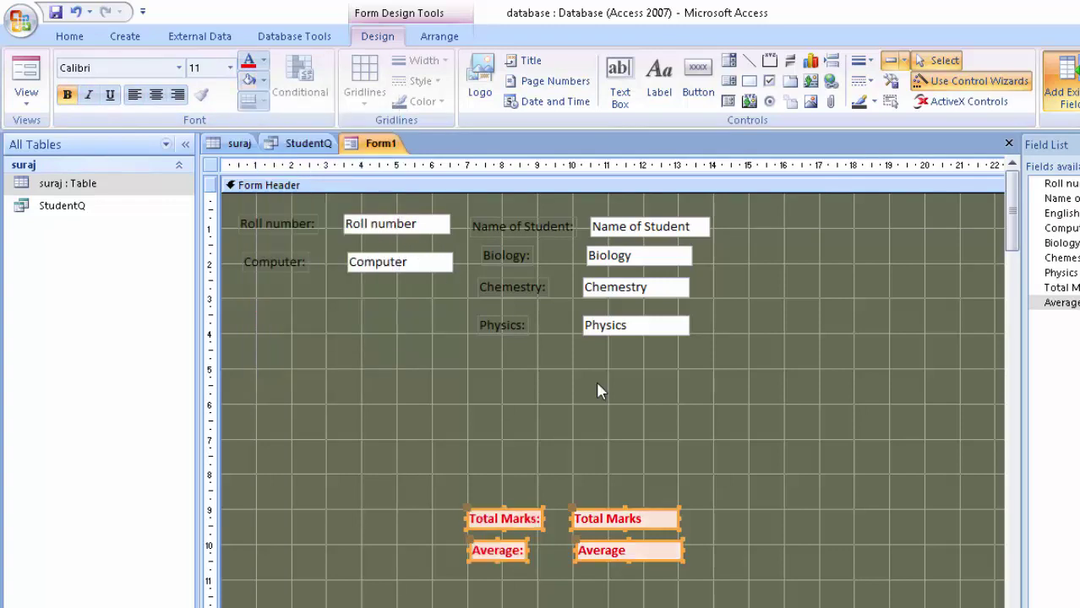
# Give the form header section a light green fill colour.
pyautogui.click(807, 346)
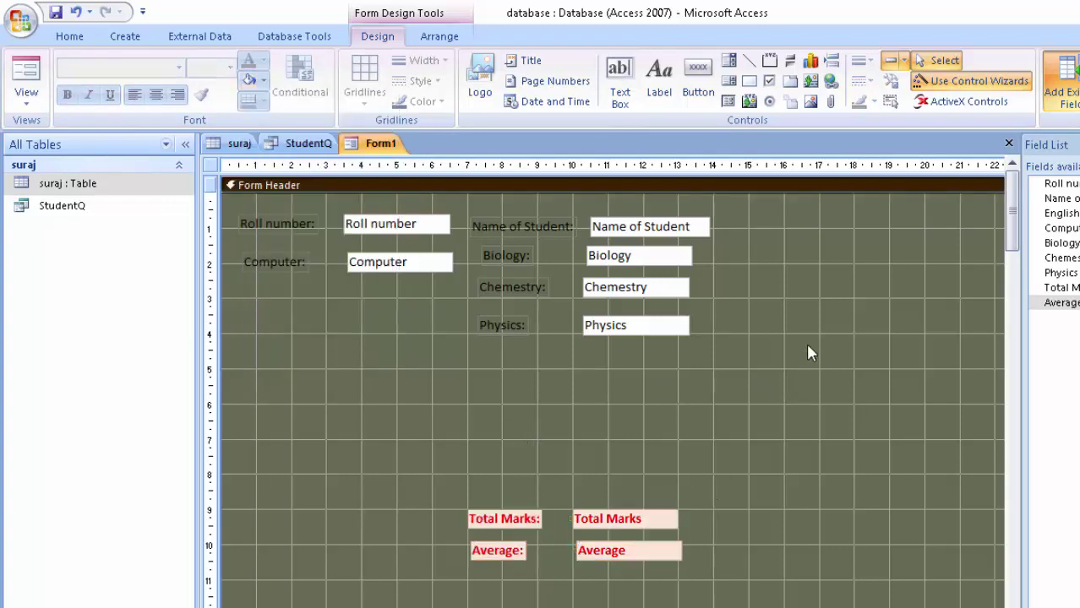
pyautogui.click(263, 80)
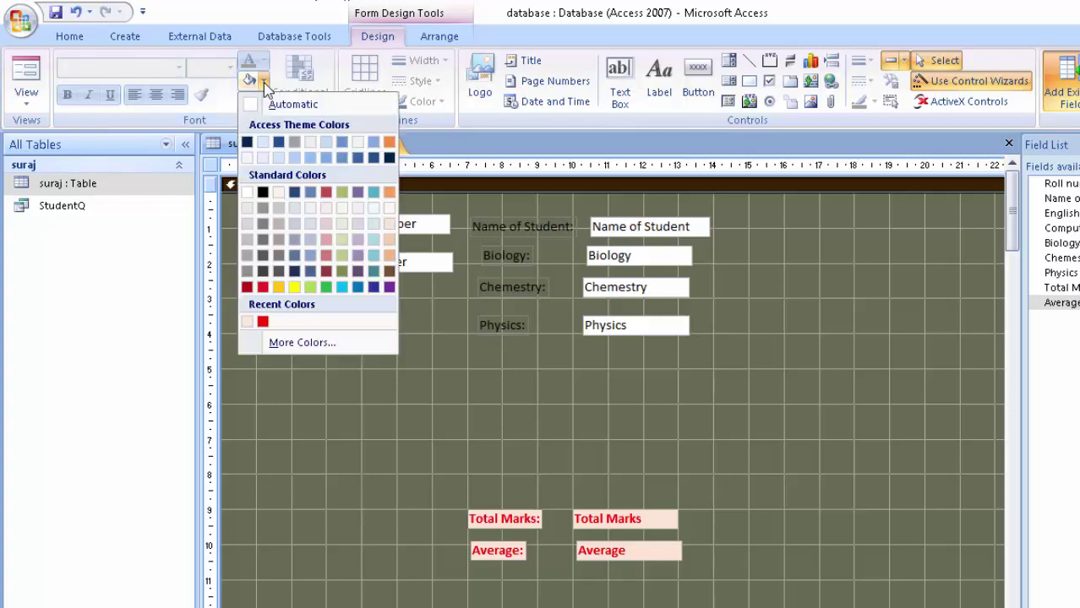
pyautogui.click(343, 224)
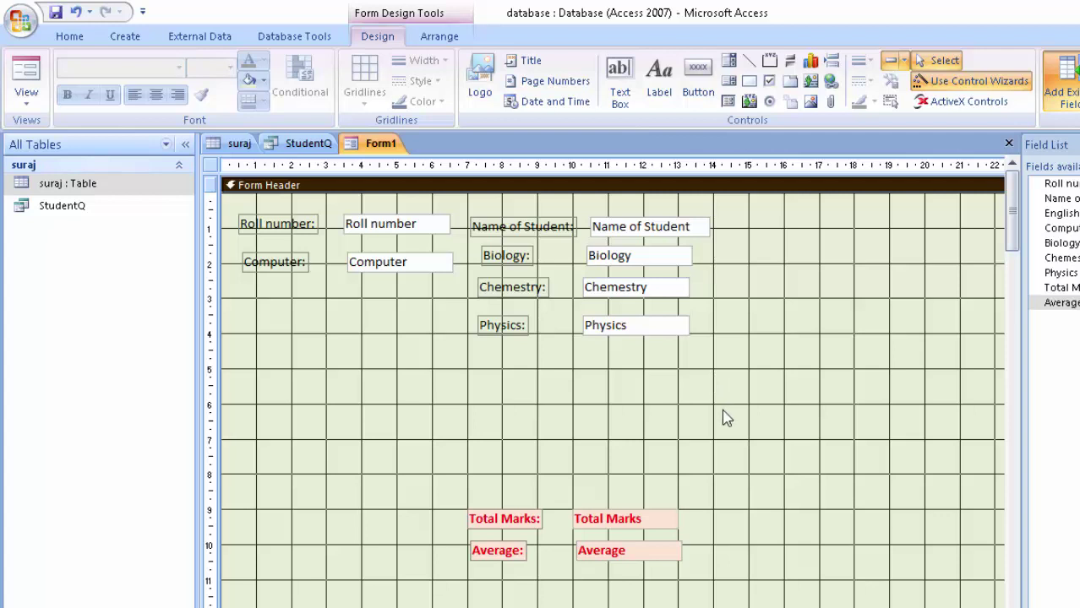
# Select all Form1 controls with Ctrl+A and apply Bold.
pyautogui.hotkey('ctrl', 'a')
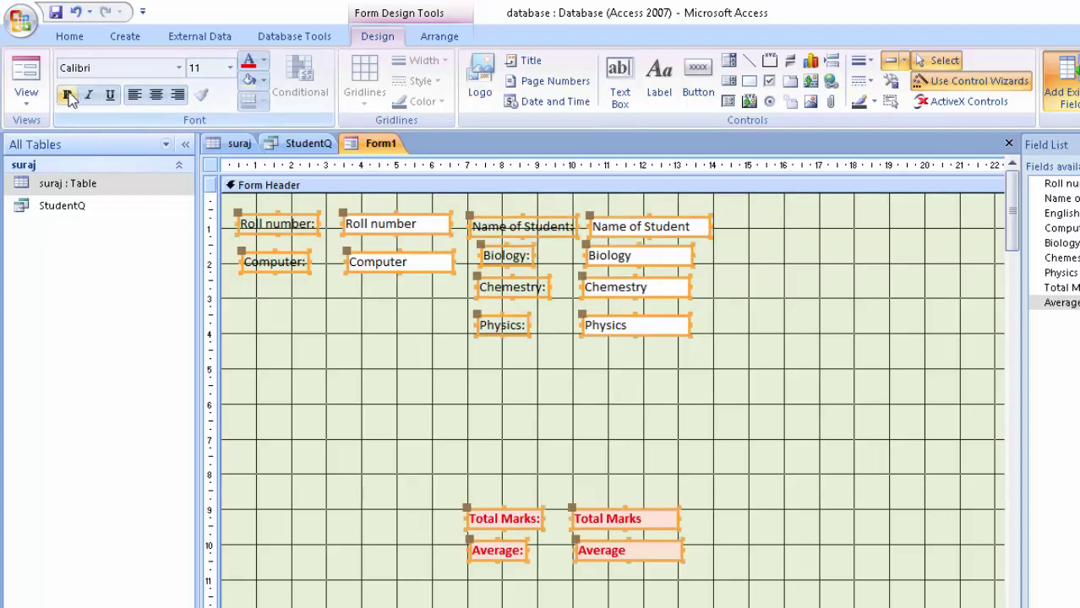
pyautogui.click(66, 95)
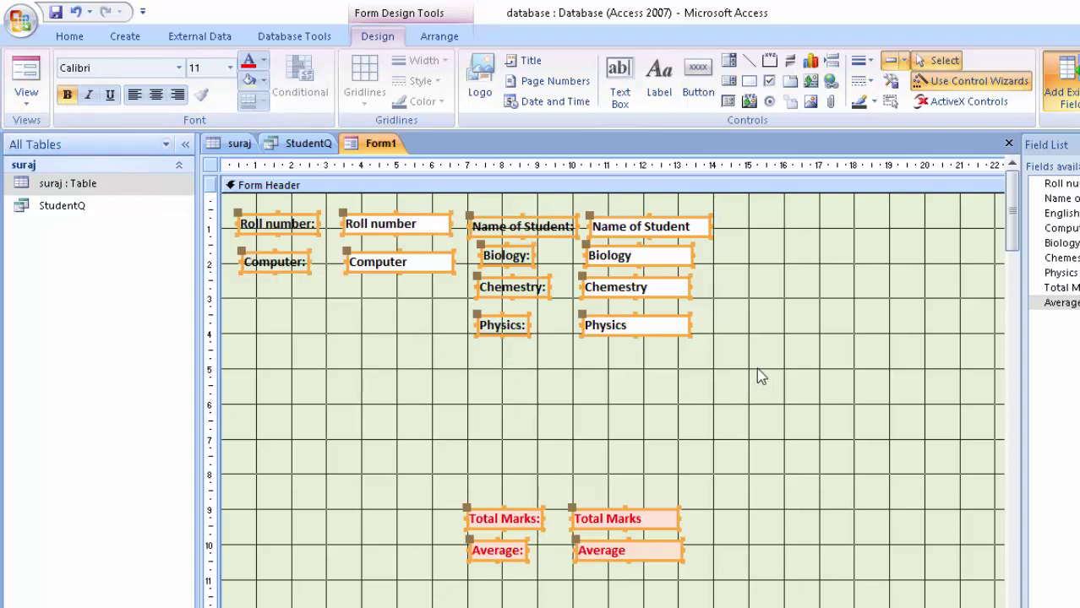
pyautogui.click(22, 82)
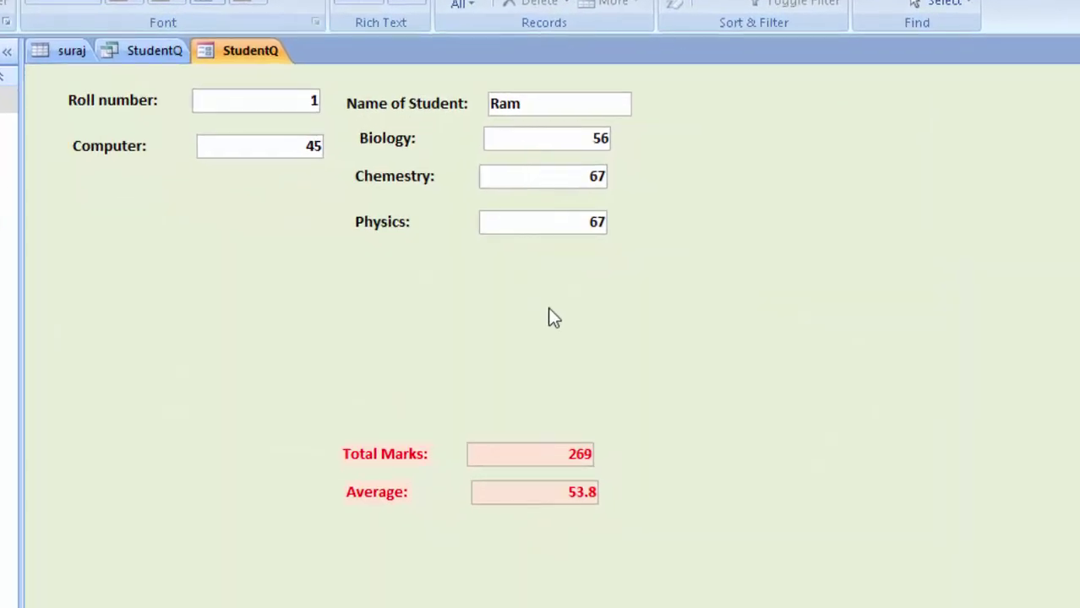
pyautogui.click(26, 94)
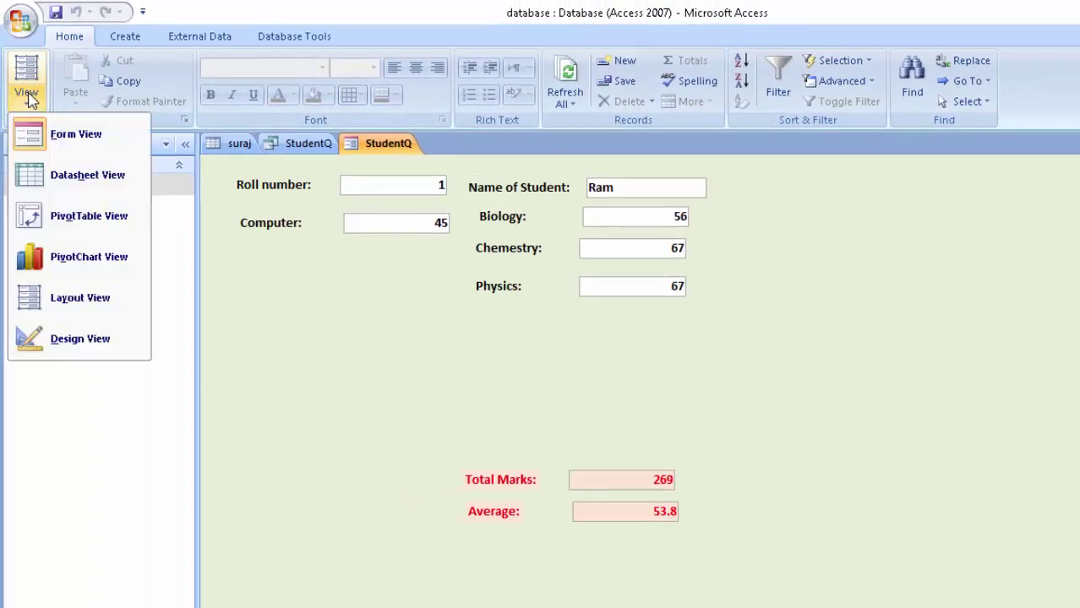
pyautogui.click(80, 336)
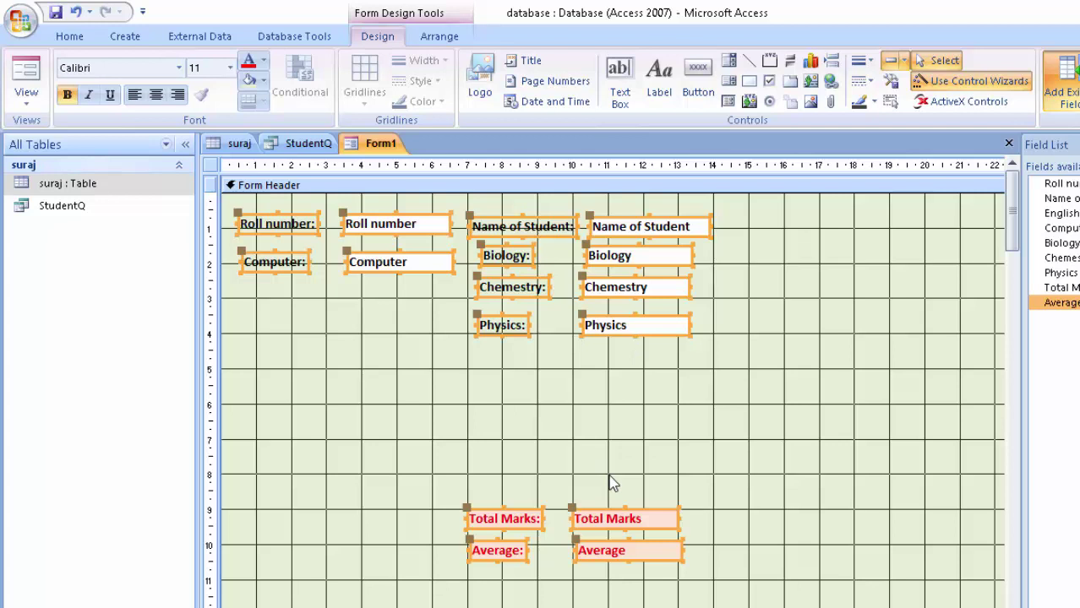
pyautogui.click(25, 71)
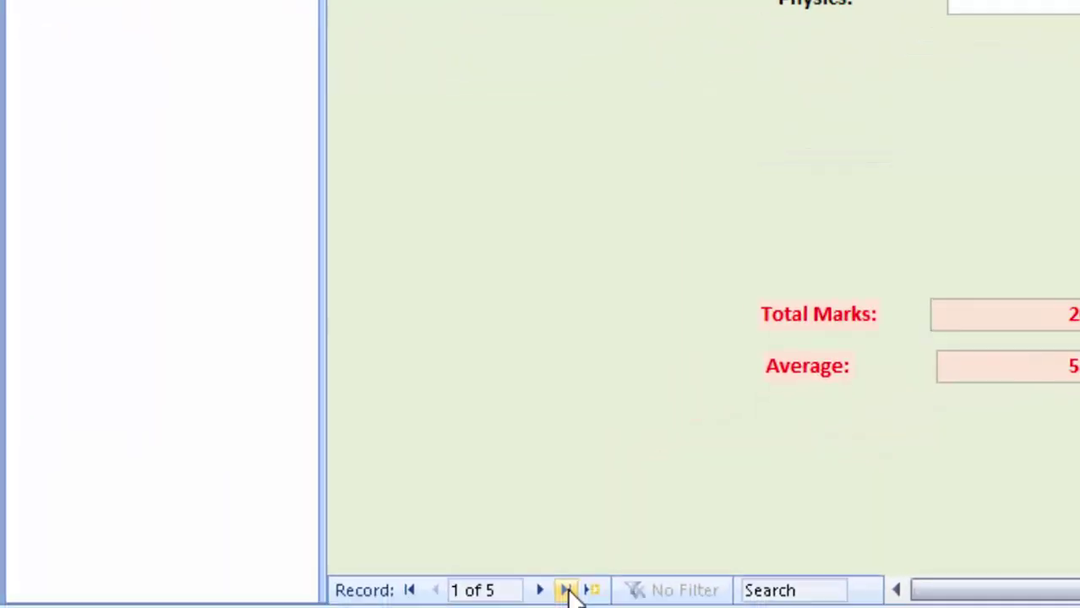
pyautogui.click(634, 574)
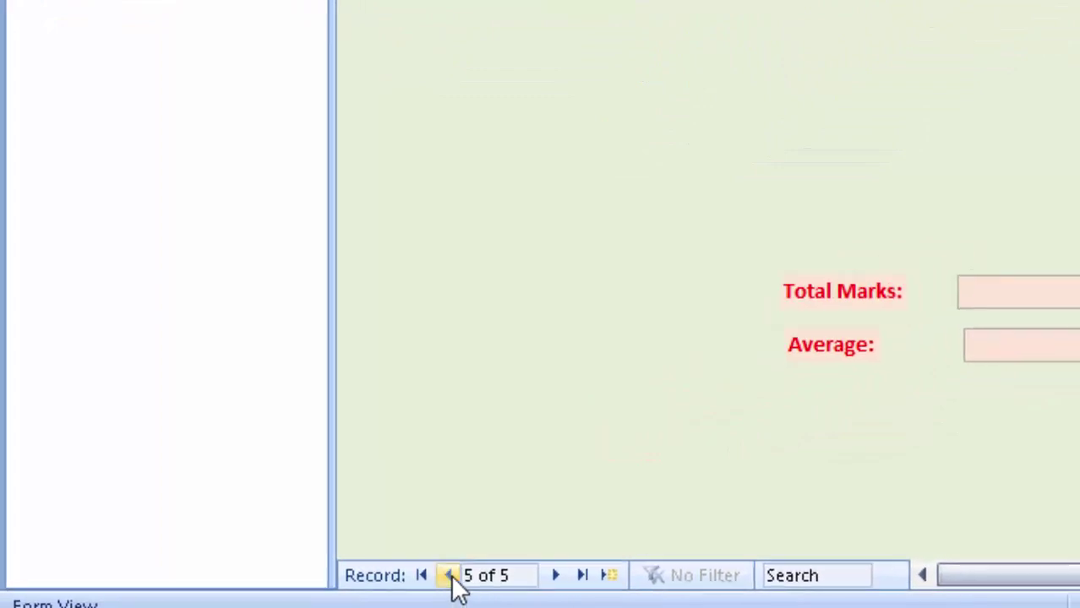
pyautogui.click(492, 572)
pyautogui.click(296, 588)
pyautogui.click(296, 587)
pyautogui.click(295, 587)
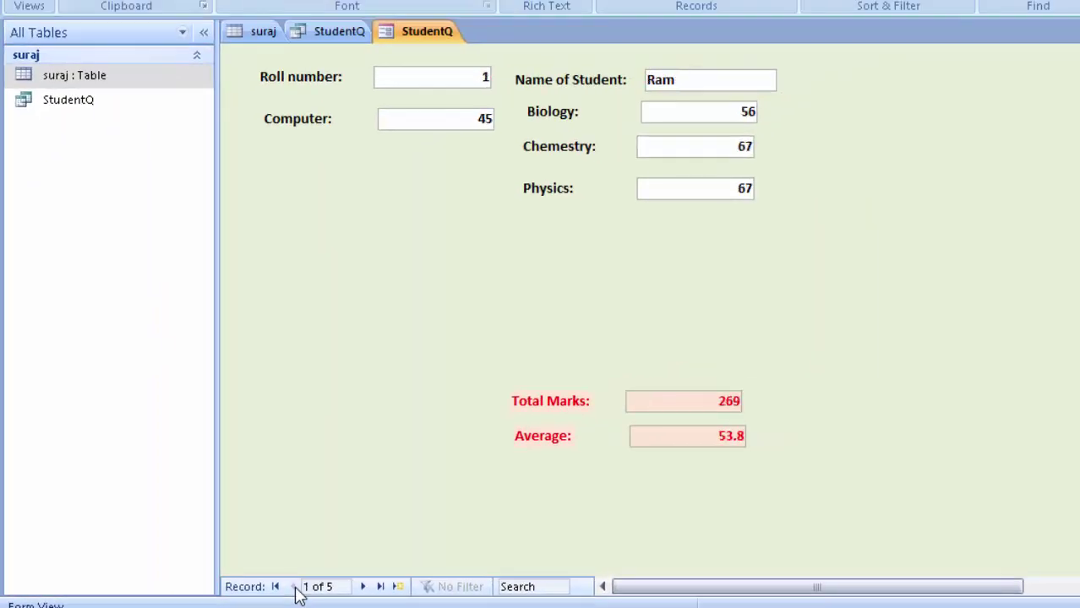
pyautogui.click(363, 587)
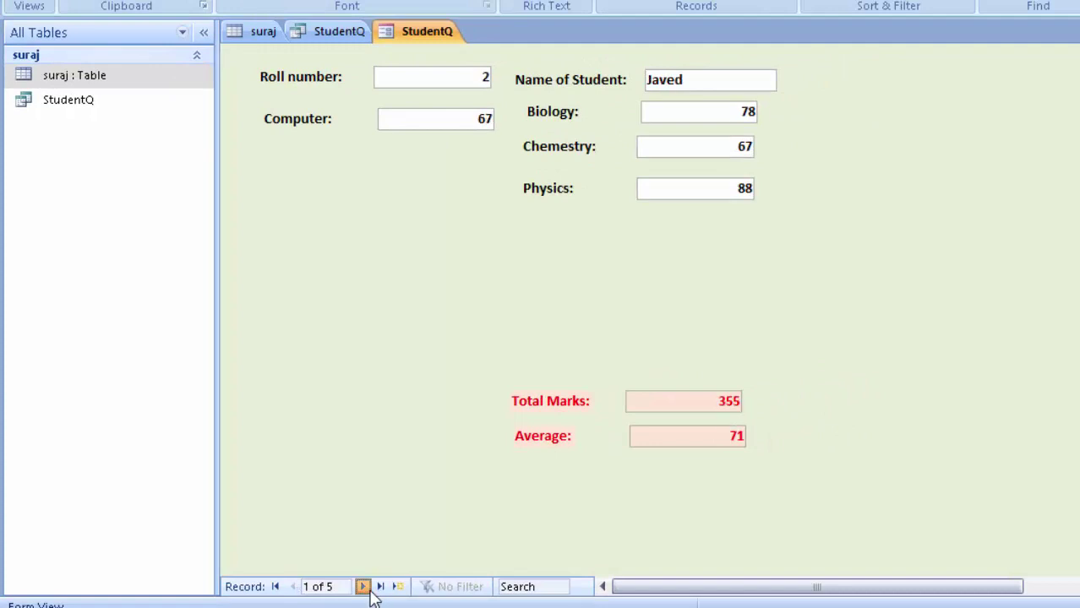
pyautogui.click(364, 587)
pyautogui.click(364, 587)
pyautogui.click(364, 587)
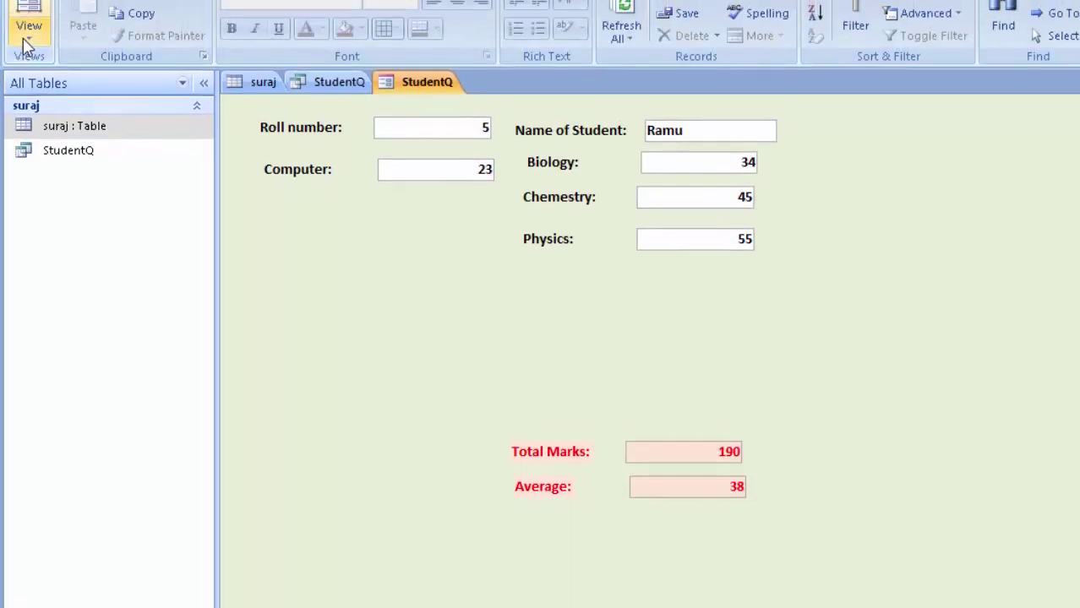
pyautogui.click(26, 47)
pyautogui.click(59, 300)
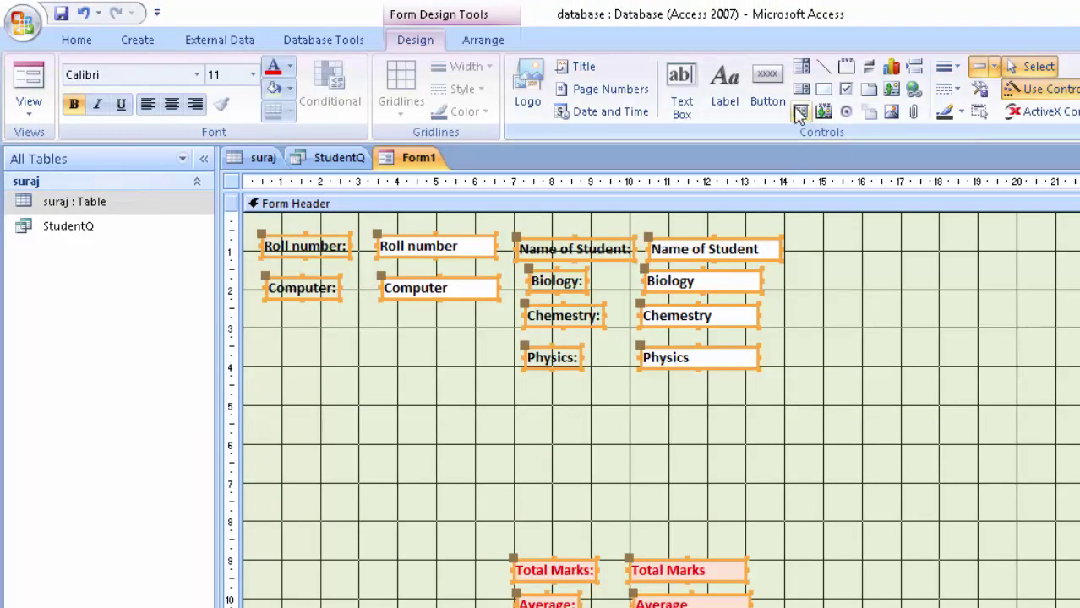
# Draw a new text box below Physics and begin renaming it to Less than 50% in the Property Sheet.
pyautogui.click(680, 85)
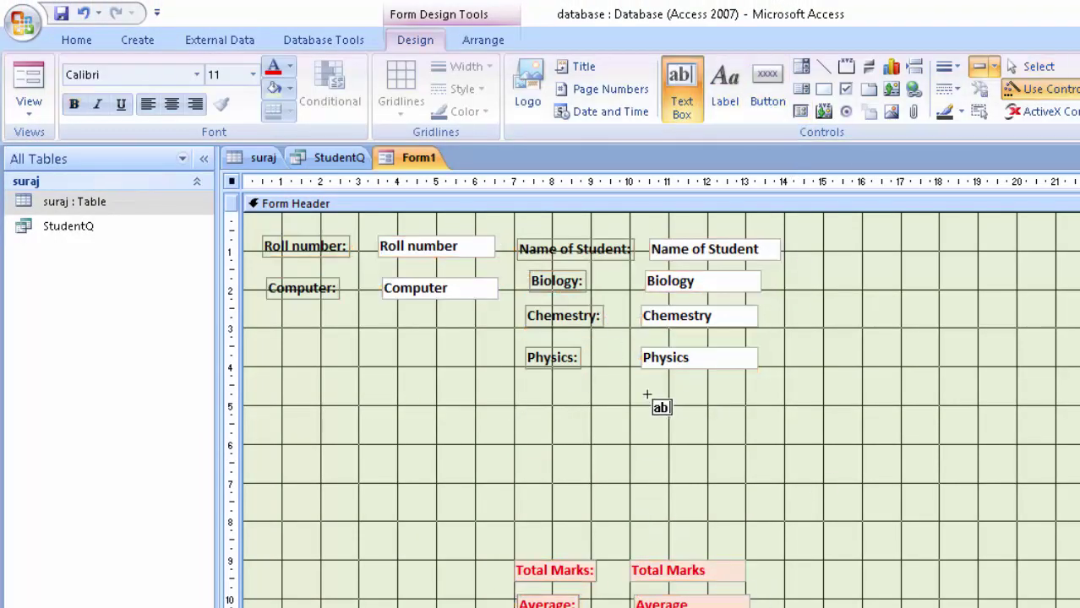
pyautogui.moveTo(640, 386)
pyautogui.mouseDown()
pyautogui.moveTo(735, 415)
pyautogui.moveTo(763, 411)
pyautogui.mouseUp()
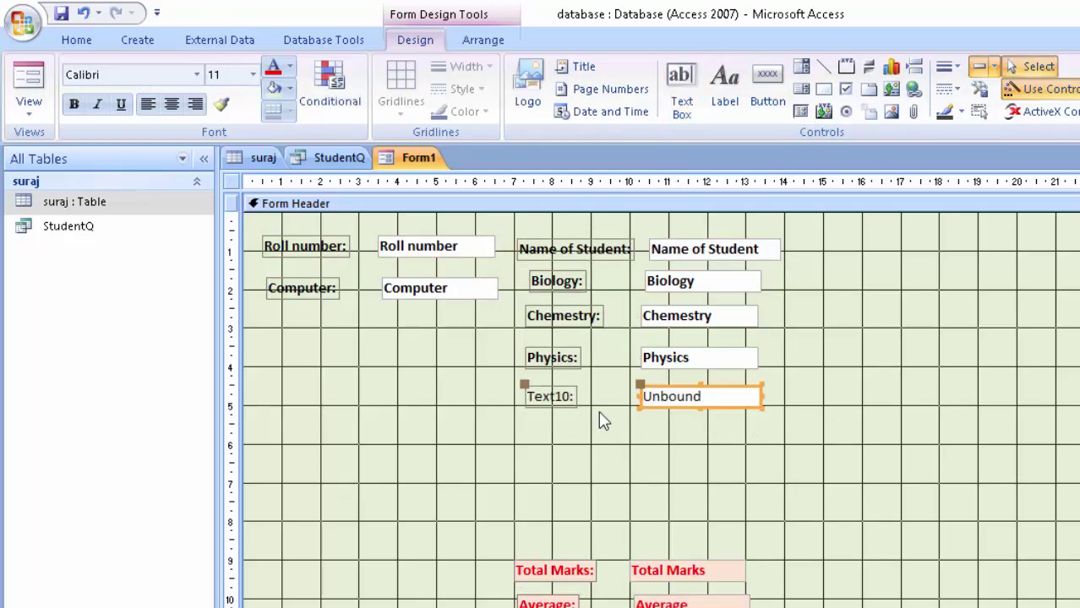
pyautogui.hotkey('alt', 'F8')
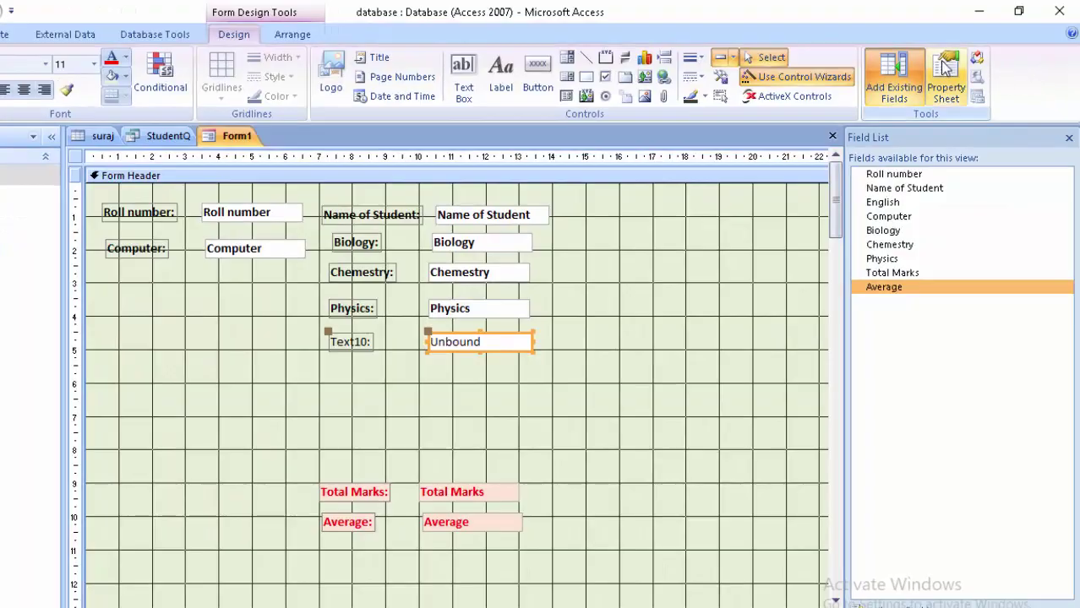
pyautogui.click(946, 80)
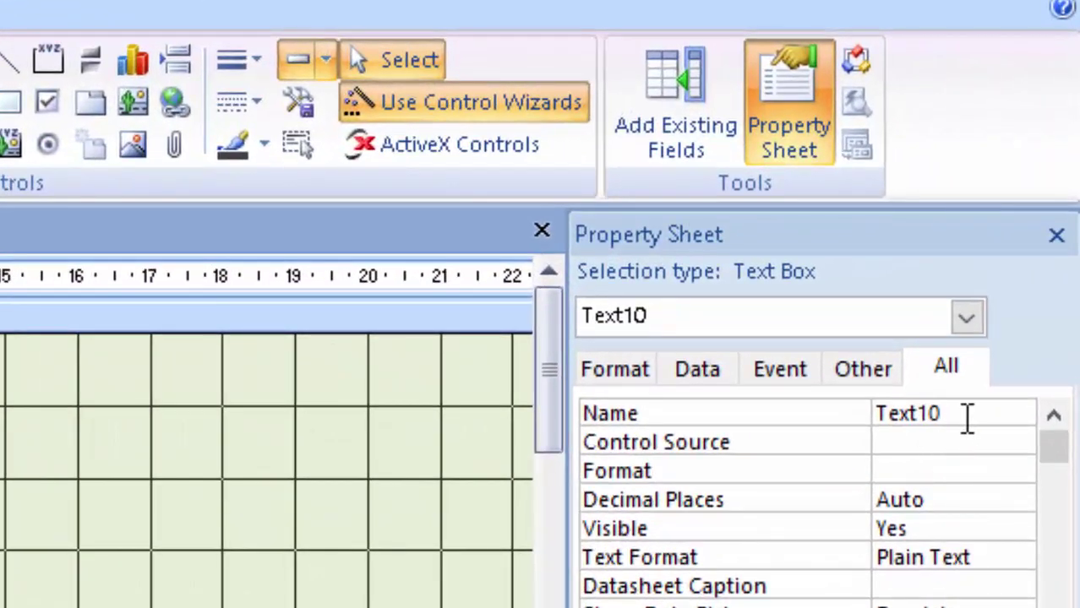
pyautogui.doubleClick(963, 416)
pyautogui.press('BackSpace')
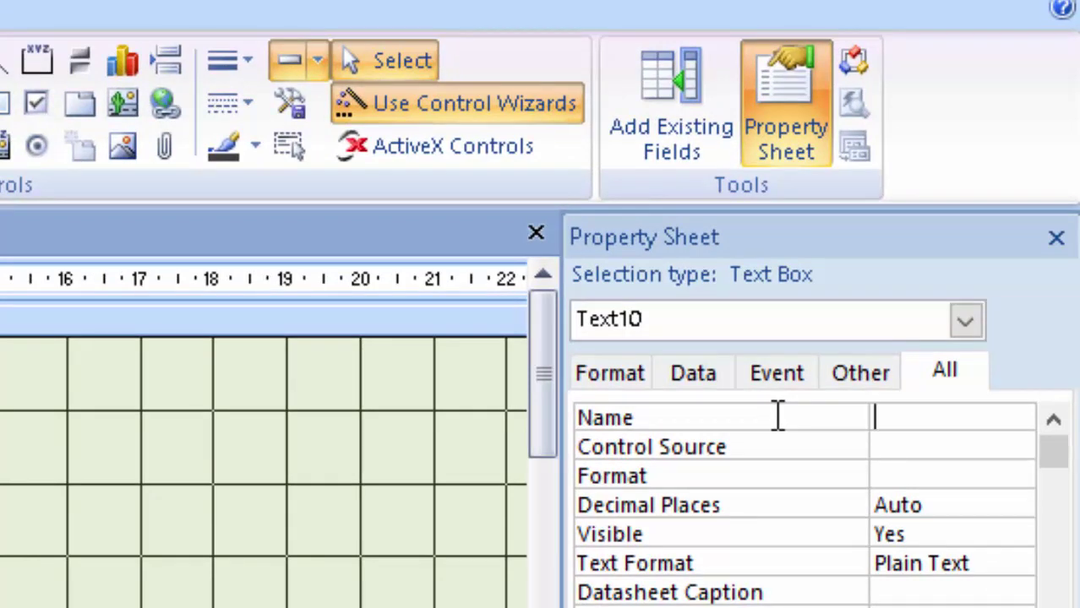
pyautogui.write('Less')
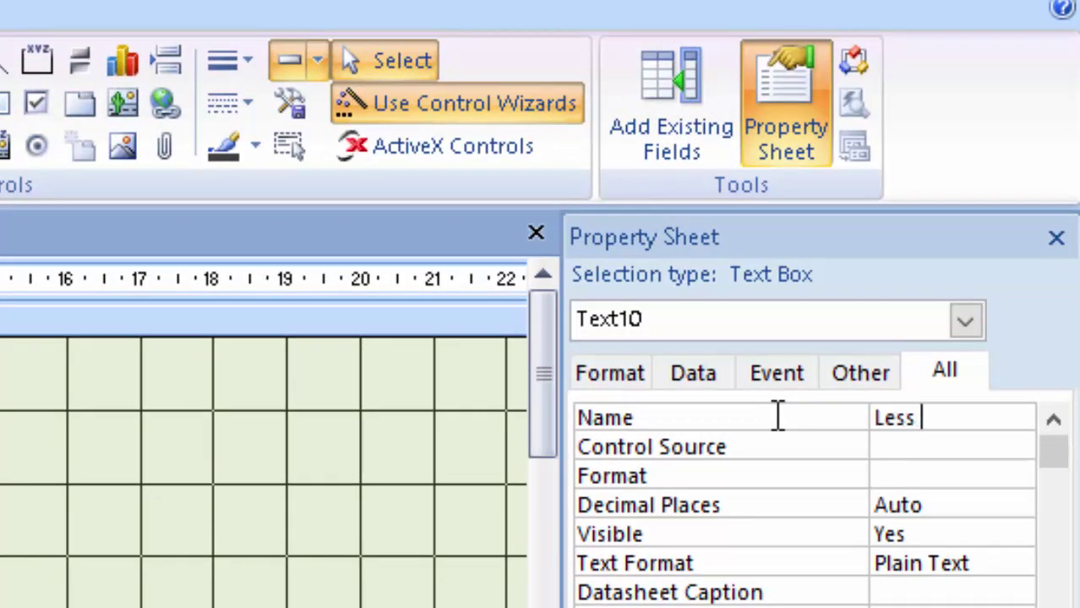
pyautogui.write('th')
pyautogui.write('b')
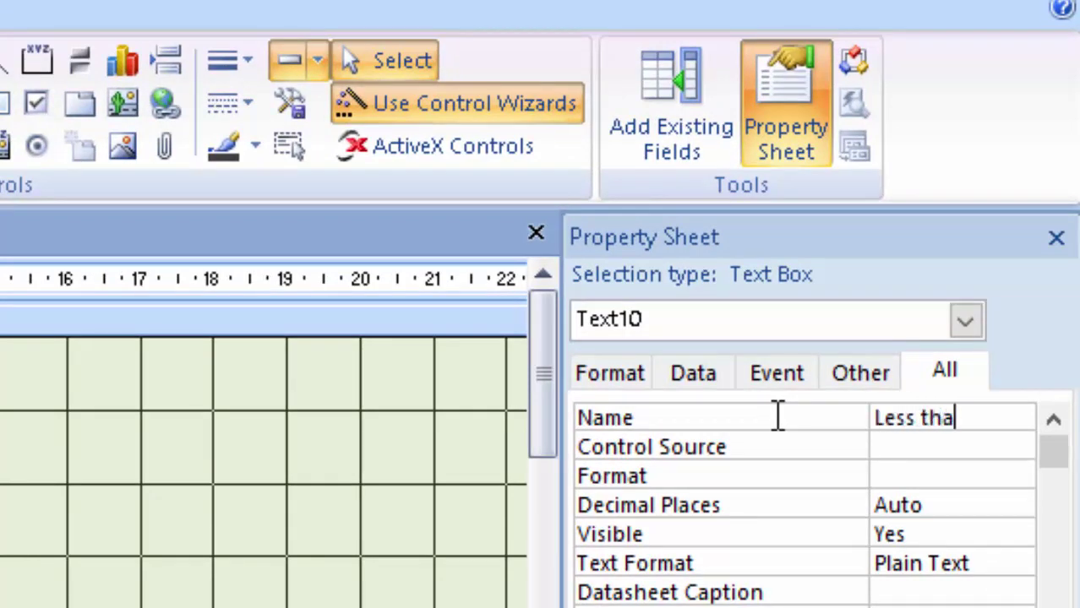
pyautogui.write('n 50')
pyautogui.write('%')
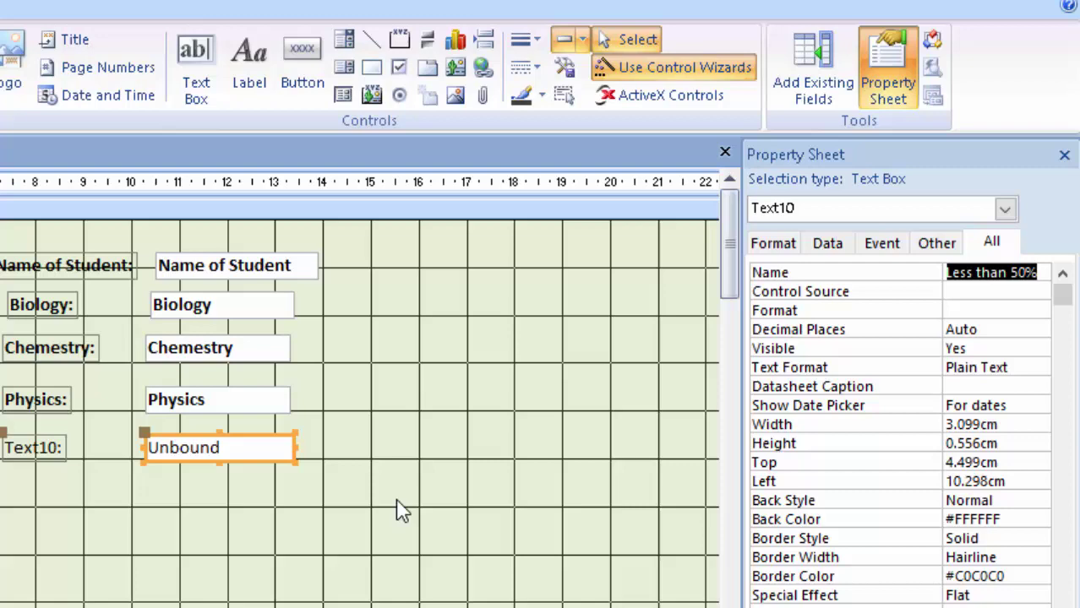
# Change the Text10 label's caption to 'Less than 50%' and widen it leftward to fit.
pyautogui.click(401, 595)
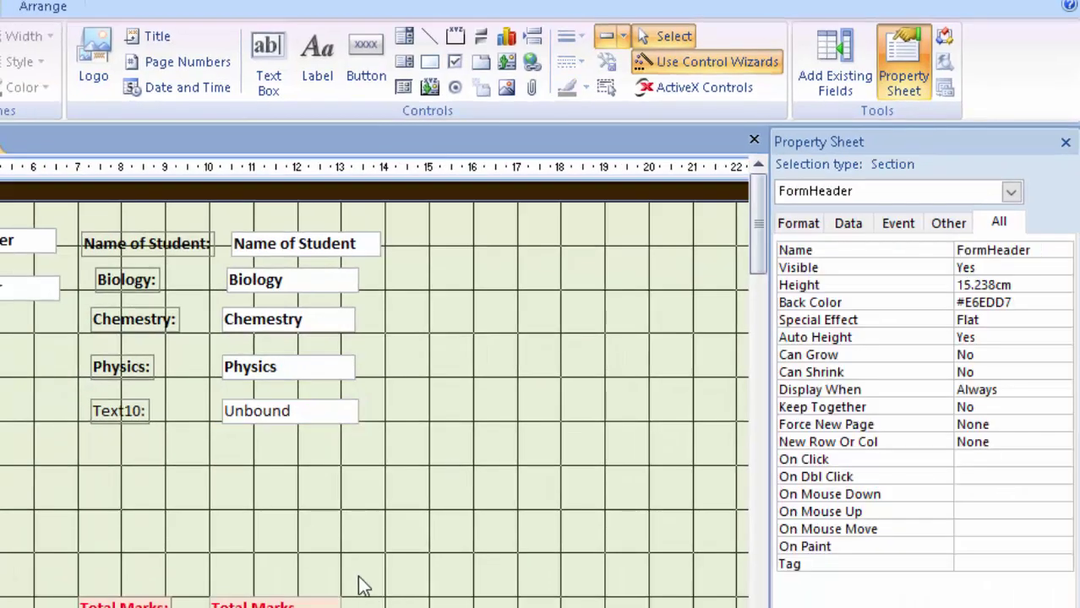
pyautogui.click(305, 415)
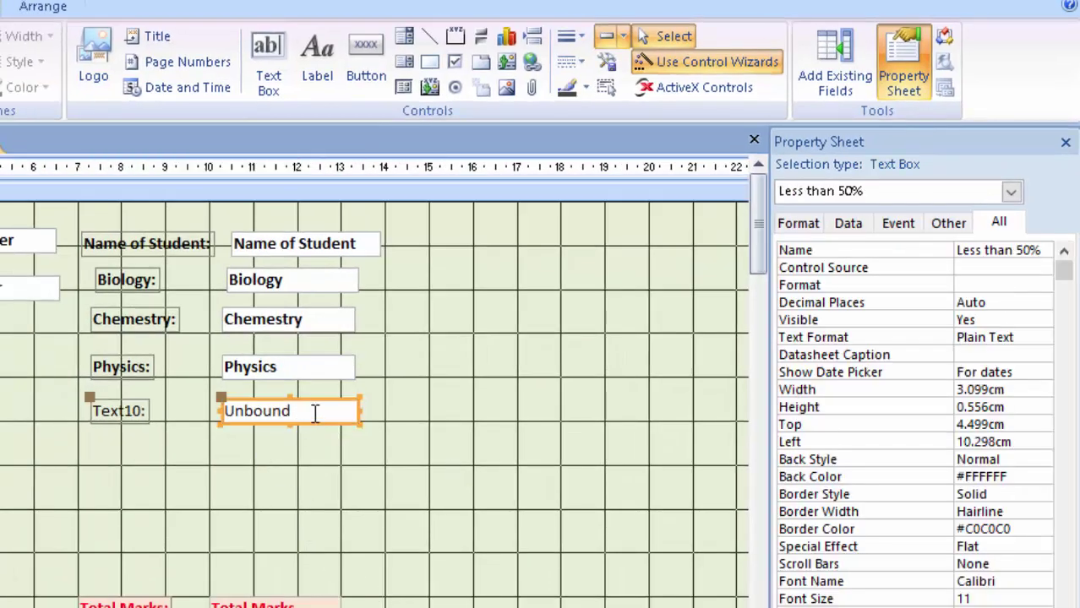
pyautogui.click(138, 420)
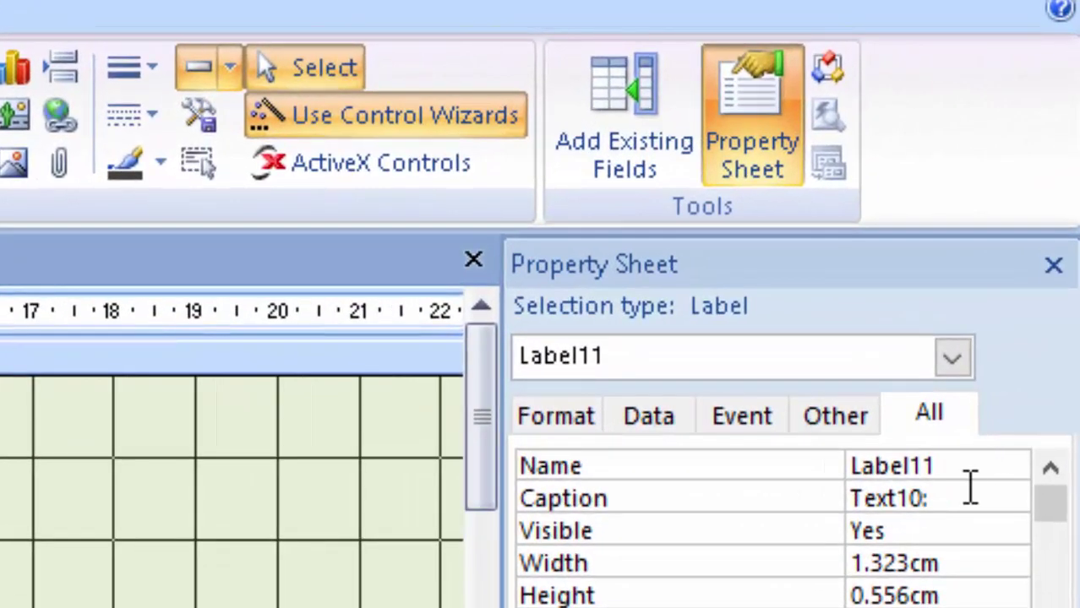
pyautogui.click(957, 500)
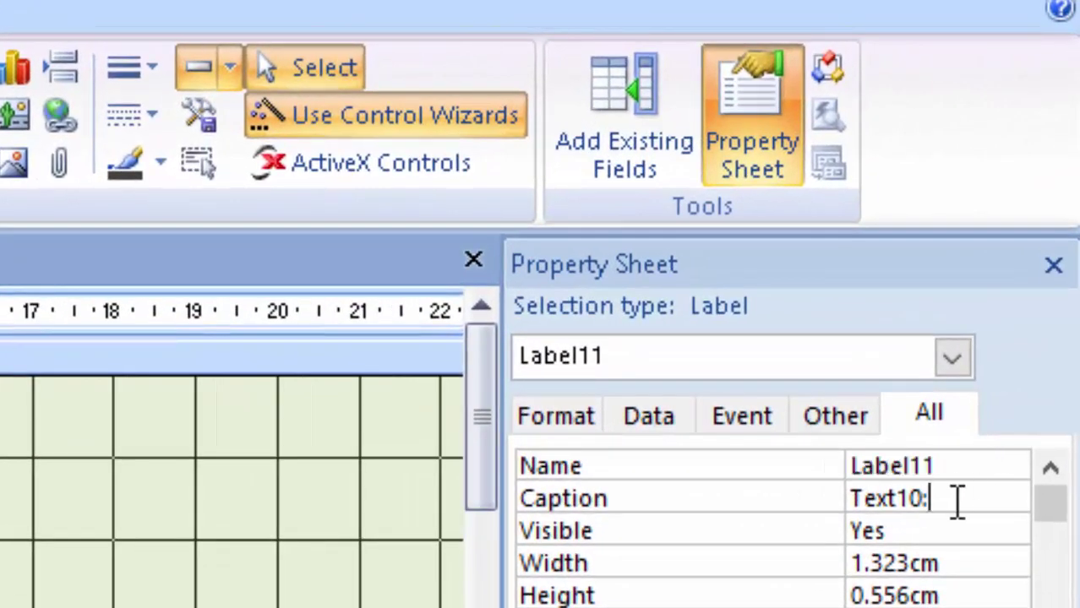
pyautogui.doubleClick(957, 500)
pyautogui.press('Delete')
pyautogui.write('L')
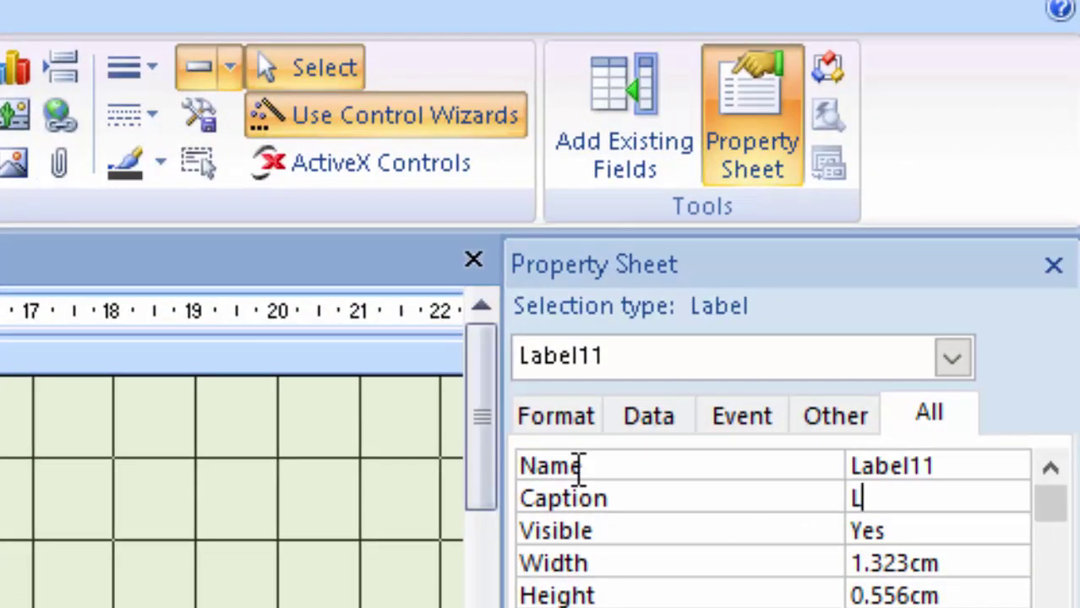
pyautogui.write('ess tha')
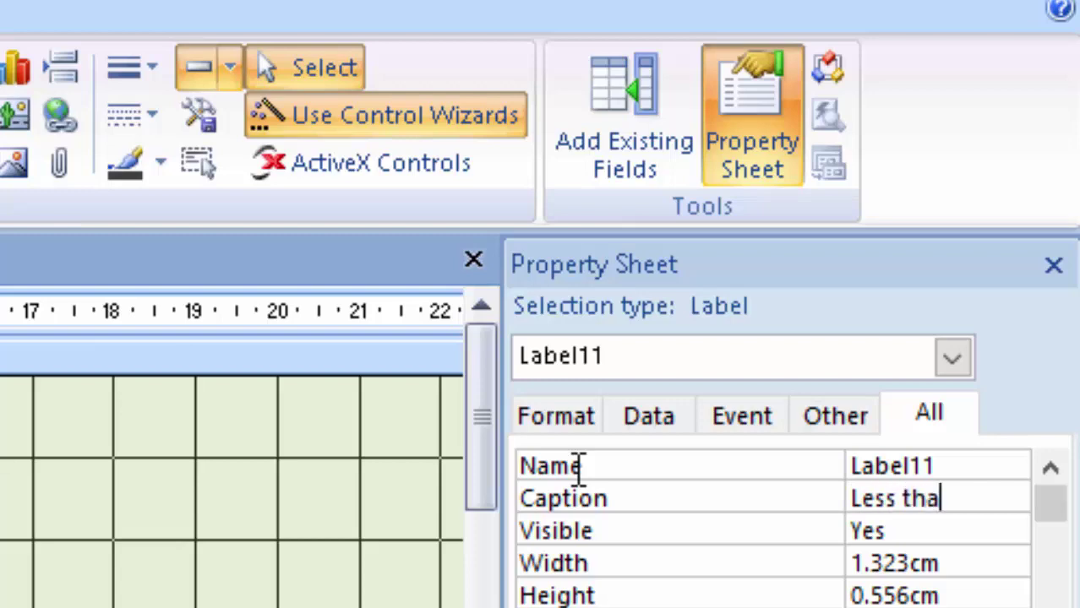
pyautogui.write('n 50')
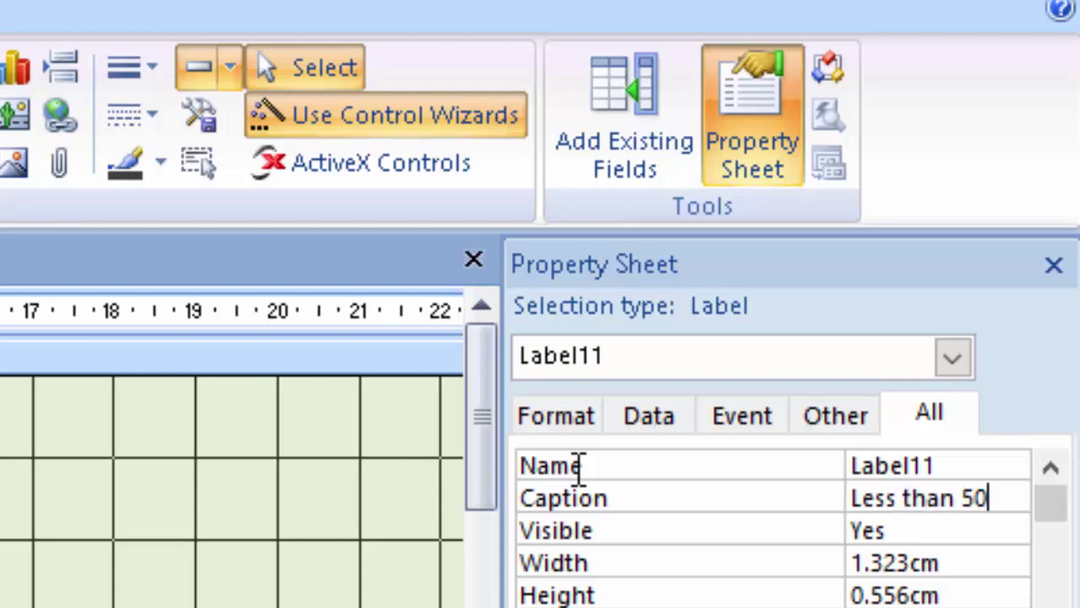
pyautogui.write('%')
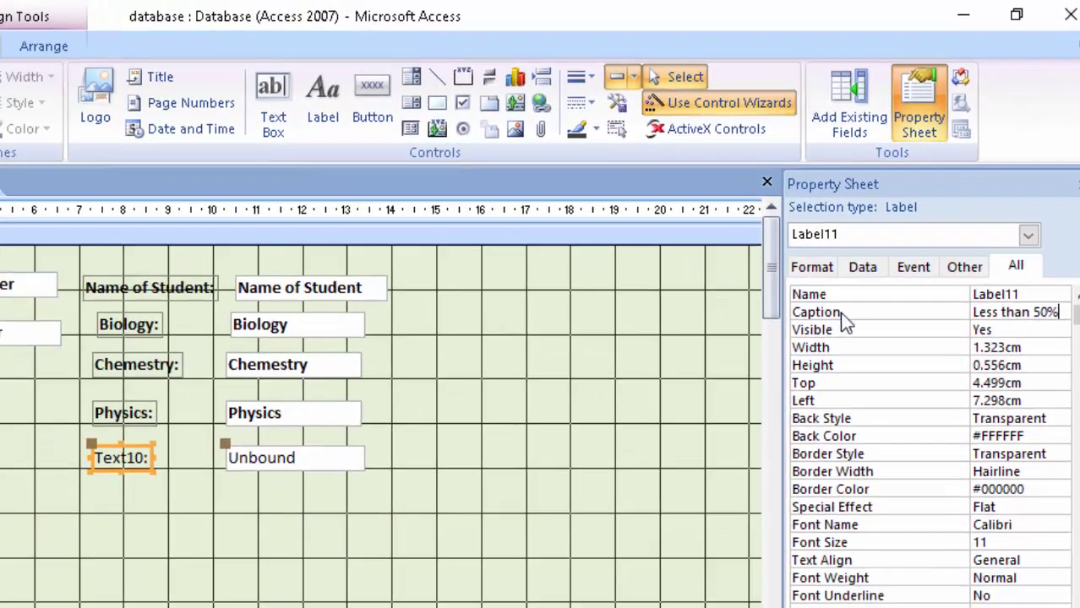
pyautogui.click(353, 542)
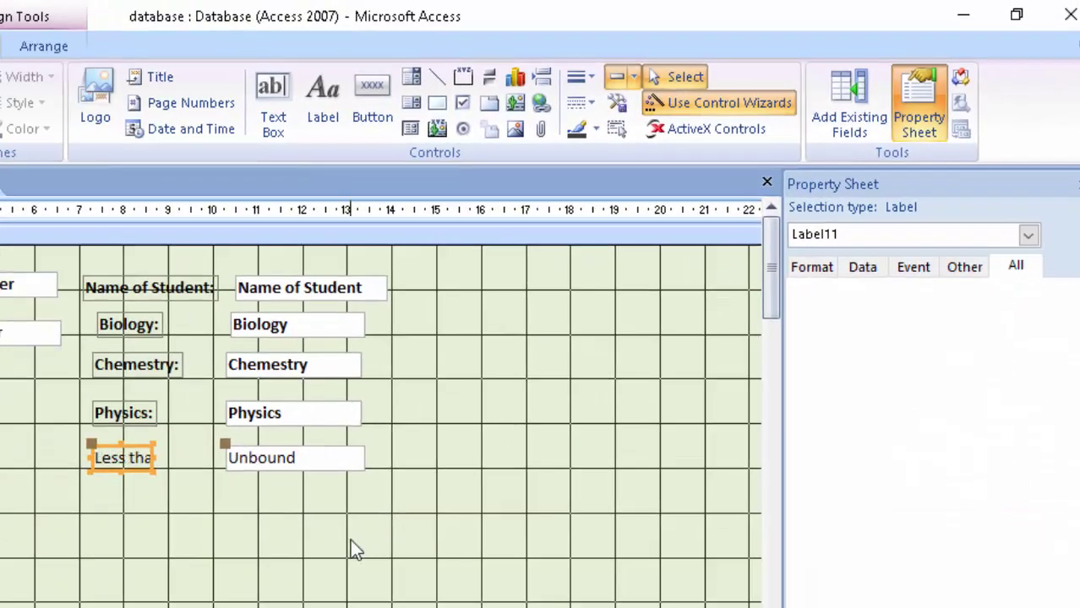
pyautogui.click(127, 461)
pyautogui.moveTo(90, 461); pyautogui.dragTo(43, 456)
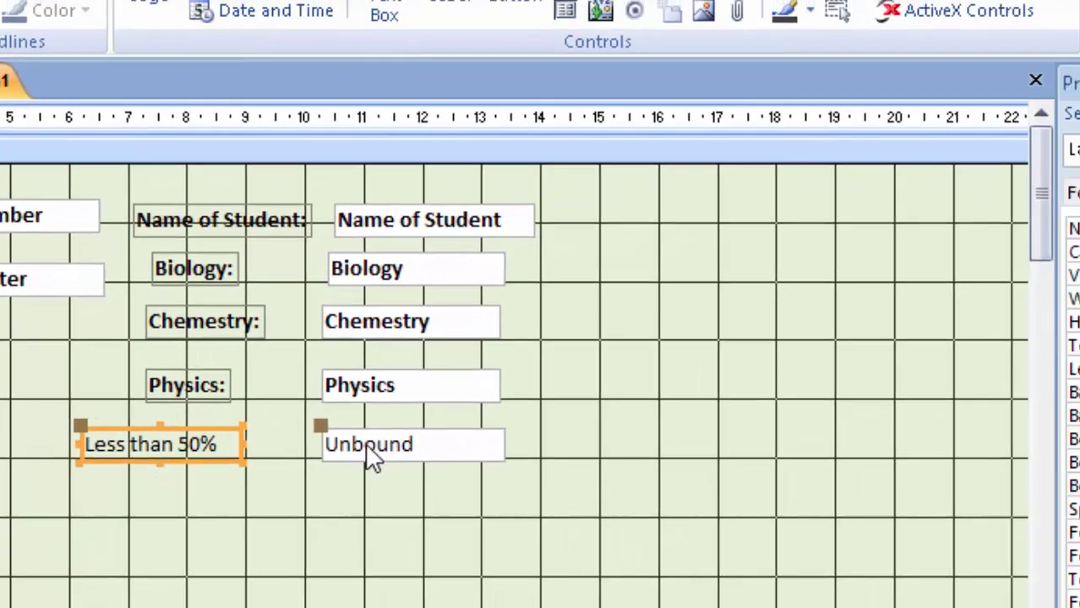
# Enter =count(iif([Average]<50,0)) as the unbound box's Control Source in the Expression Builder.
pyautogui.click(368, 447)
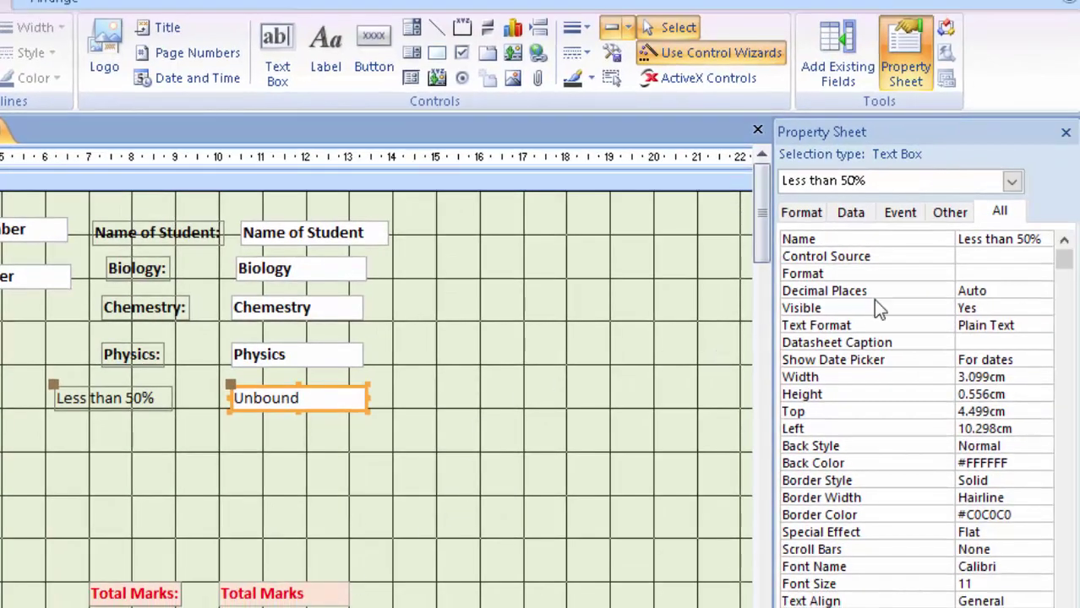
pyautogui.click(983, 256)
pyautogui.click(1045, 256)
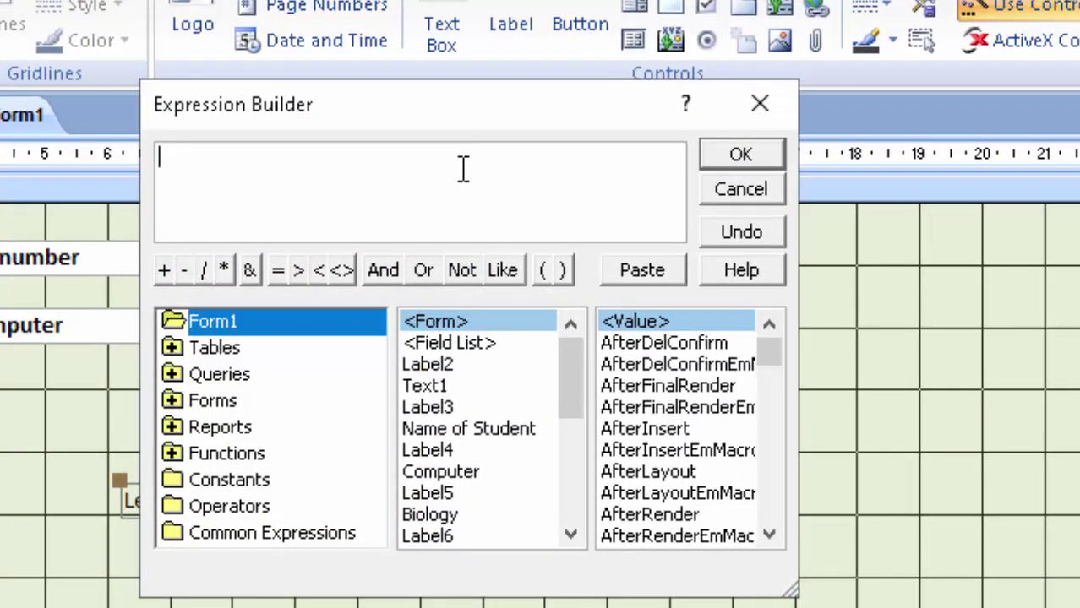
pyautogui.write('=count(iif(')
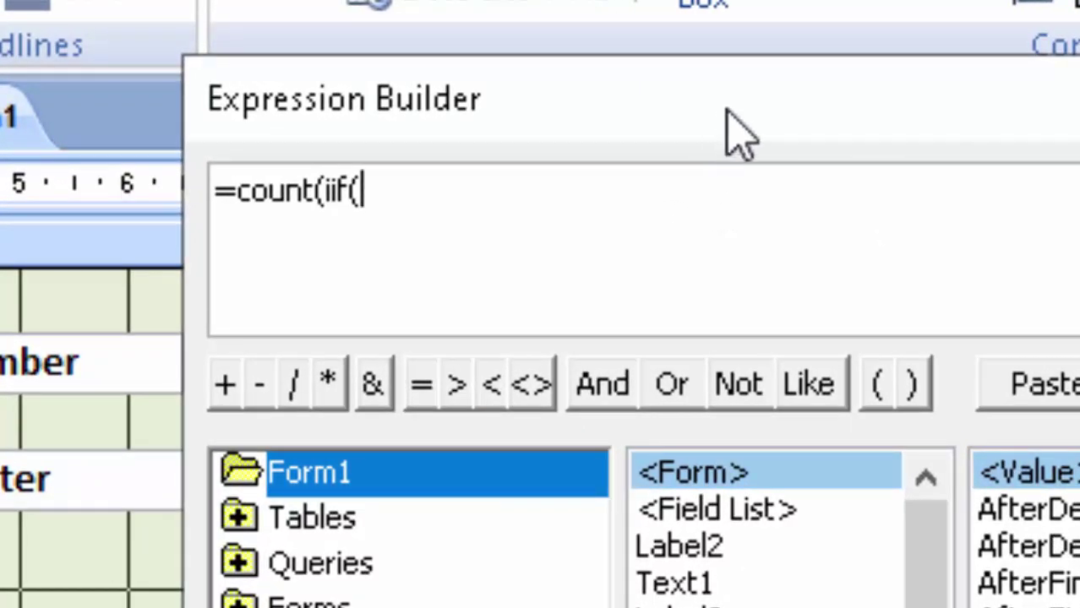
pyautogui.write('[')
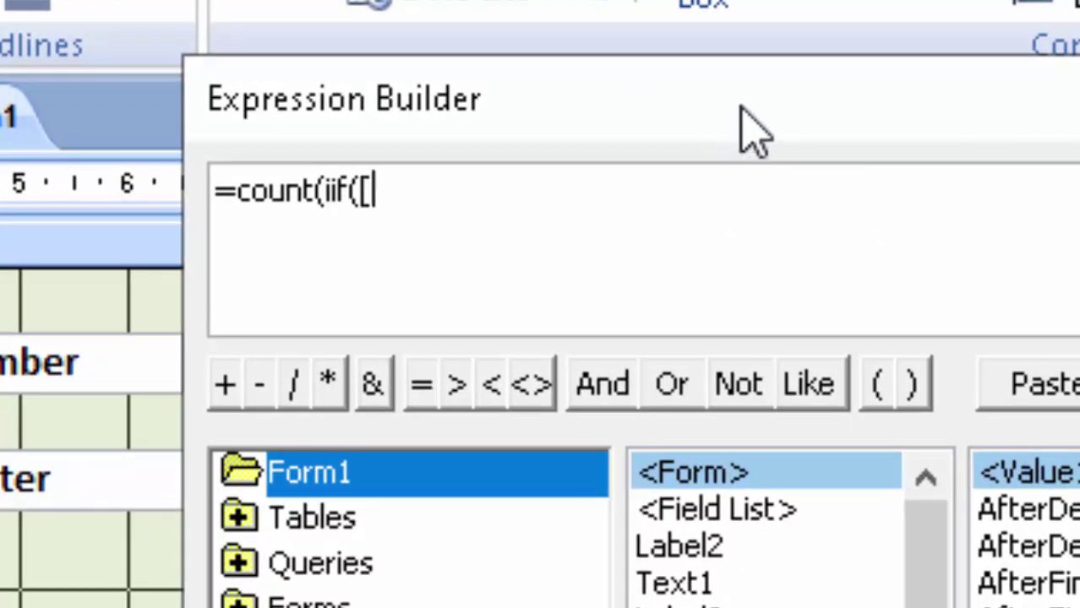
pyautogui.write('Avera')
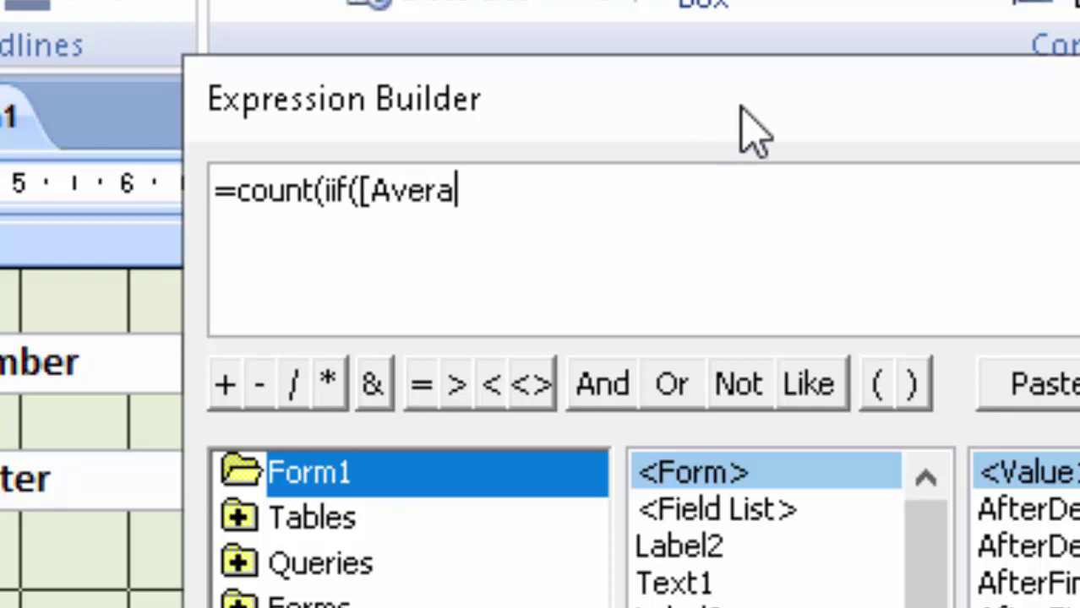
pyautogui.write('h')
pyautogui.press('BackSpace')
pyautogui.write('ge')
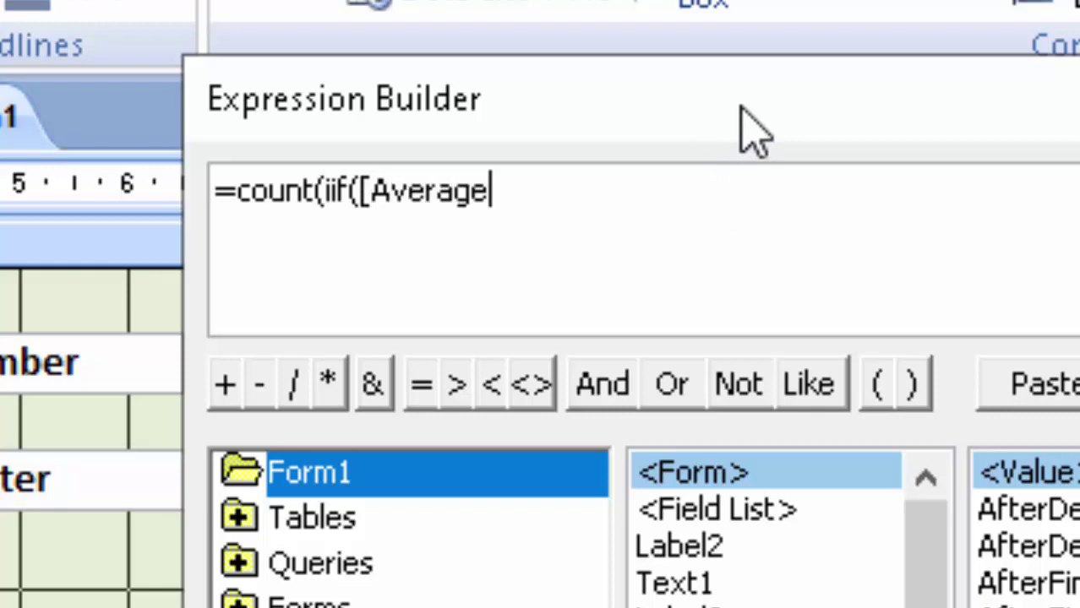
pyautogui.write(']')
pyautogui.write('<50')
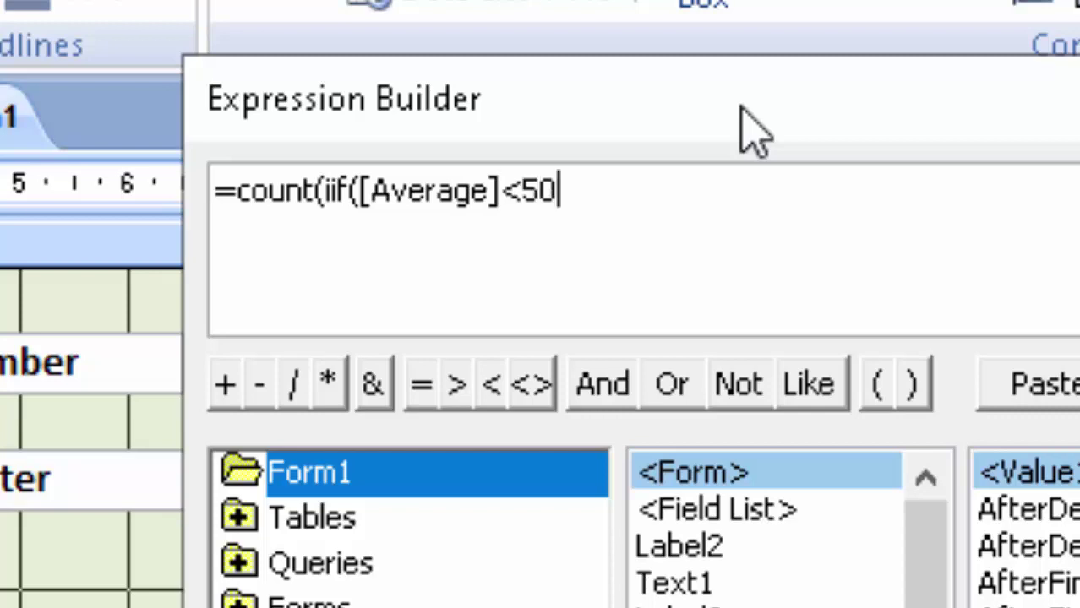
pyautogui.write(',0')
pyautogui.write(')')
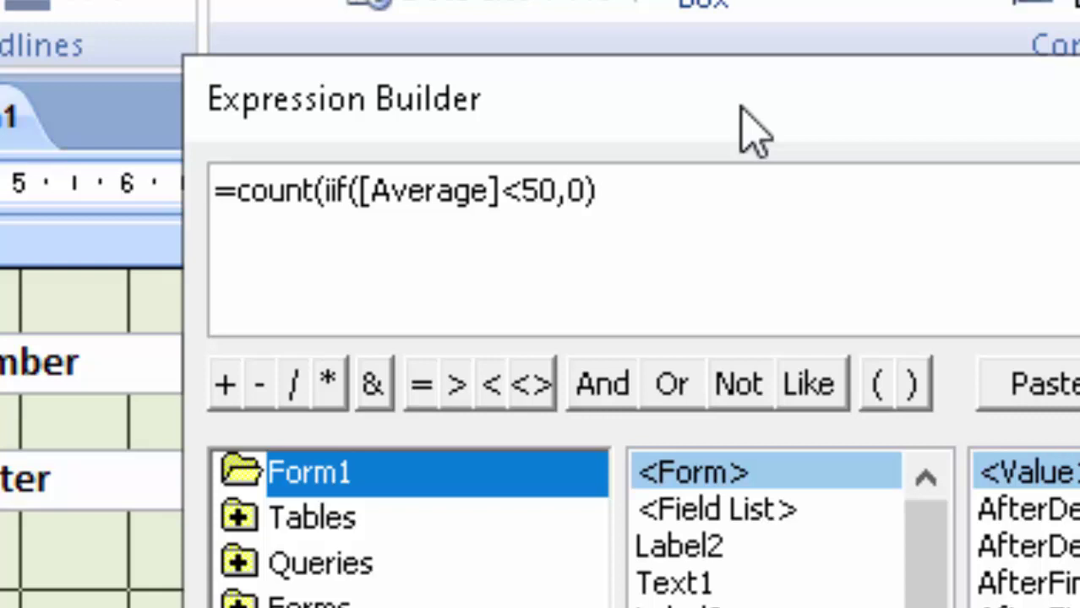
pyautogui.write(')')
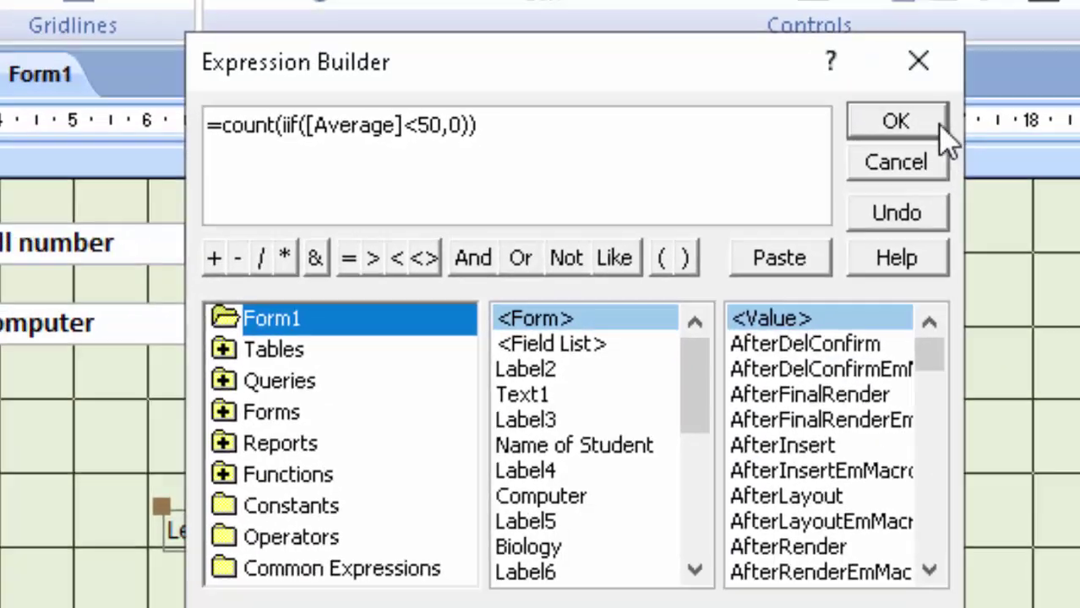
# Apply the count expression and browse records in Form View, confirming Less than 50% shows 1.
pyautogui.click(940, 118)
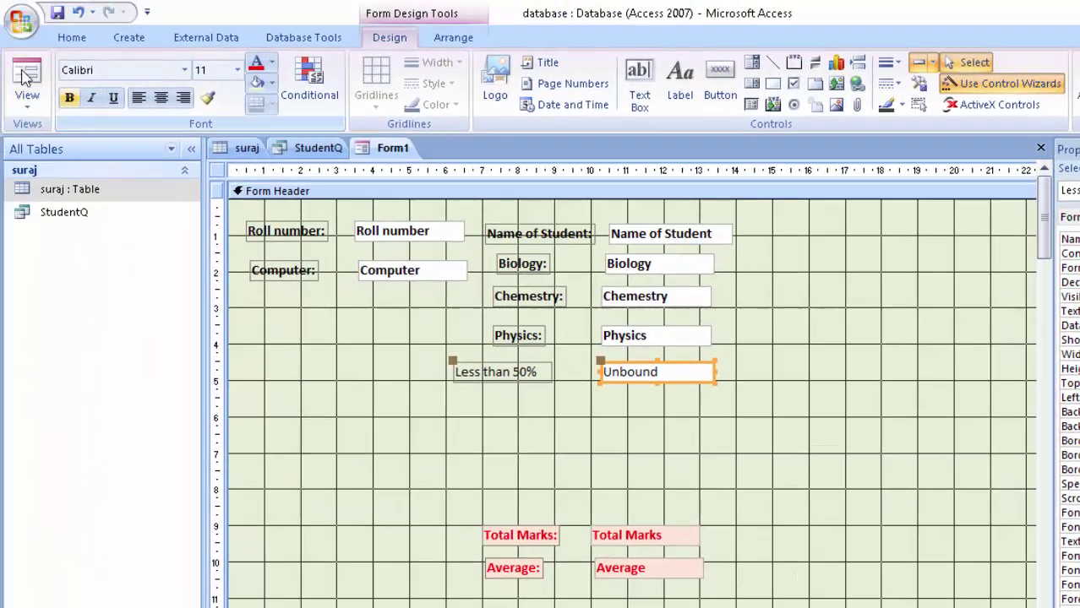
pyautogui.click(27, 84)
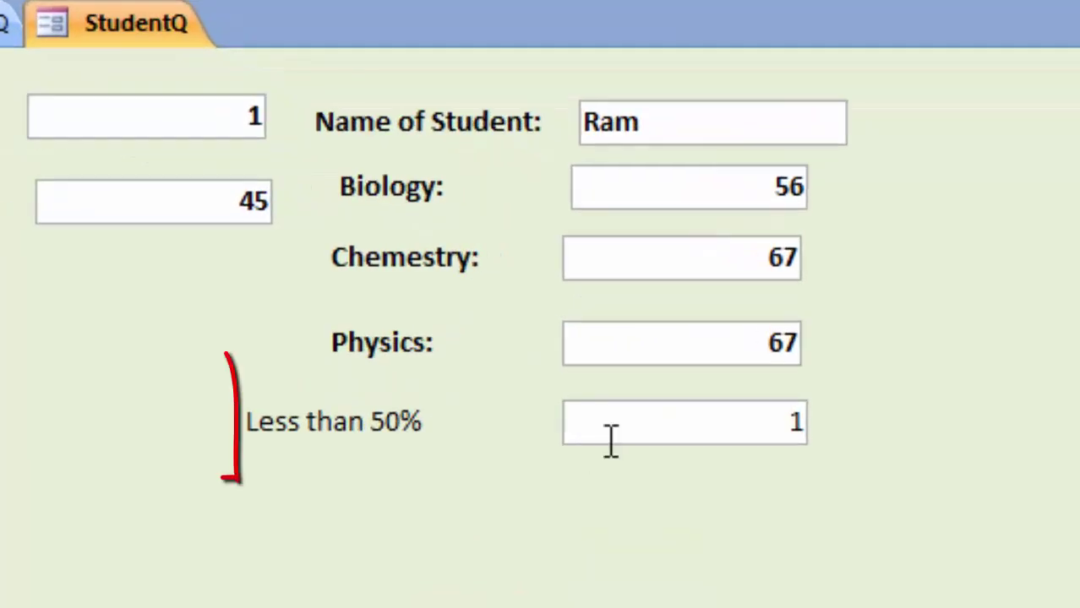
pyautogui.click(622, 336)
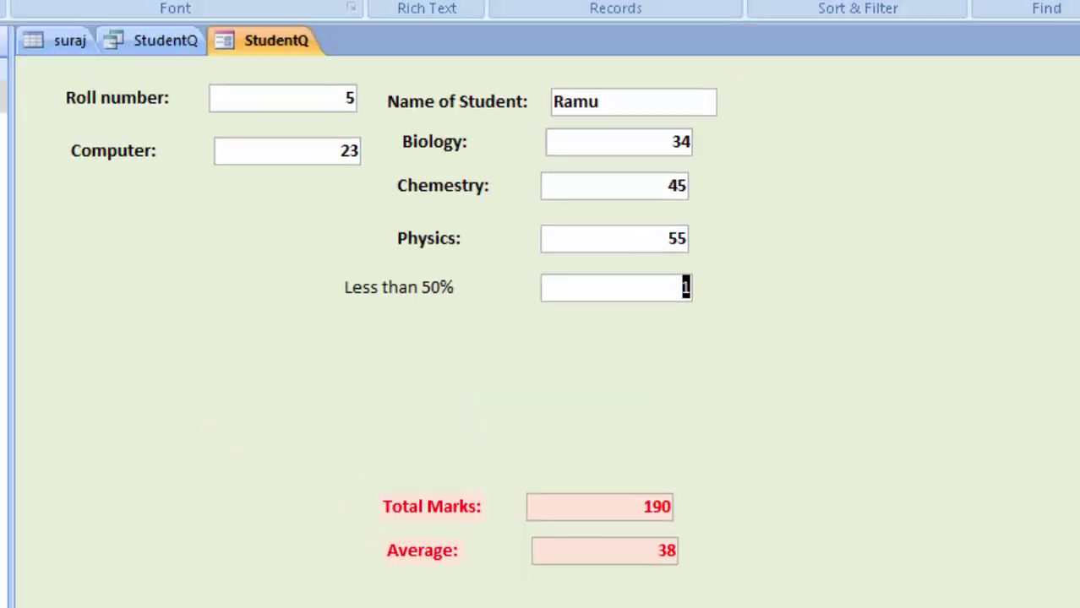
pyautogui.press('Tab')
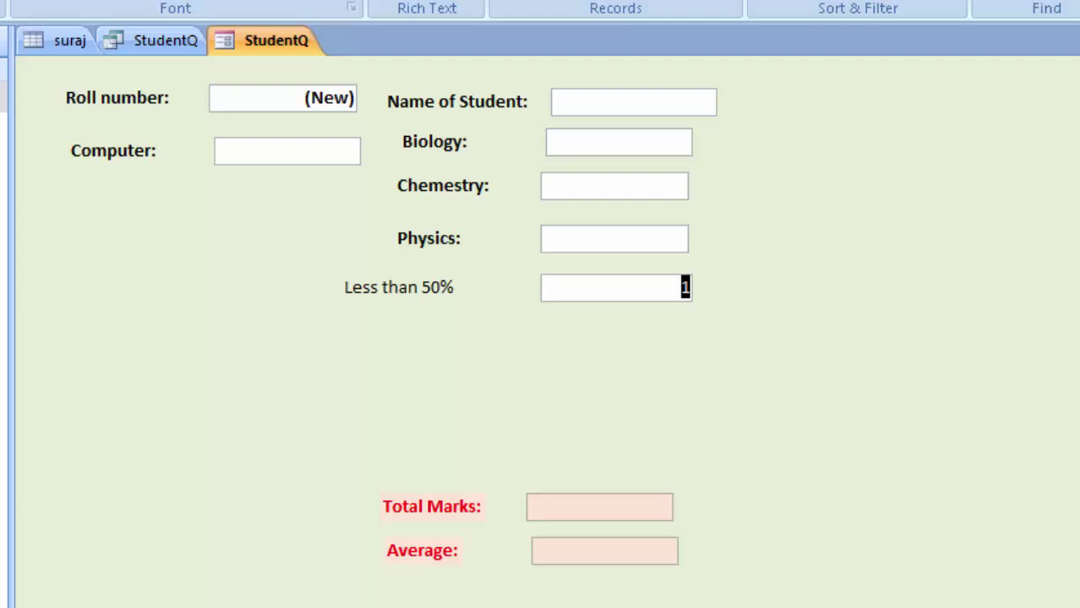
pyautogui.press('pageup')
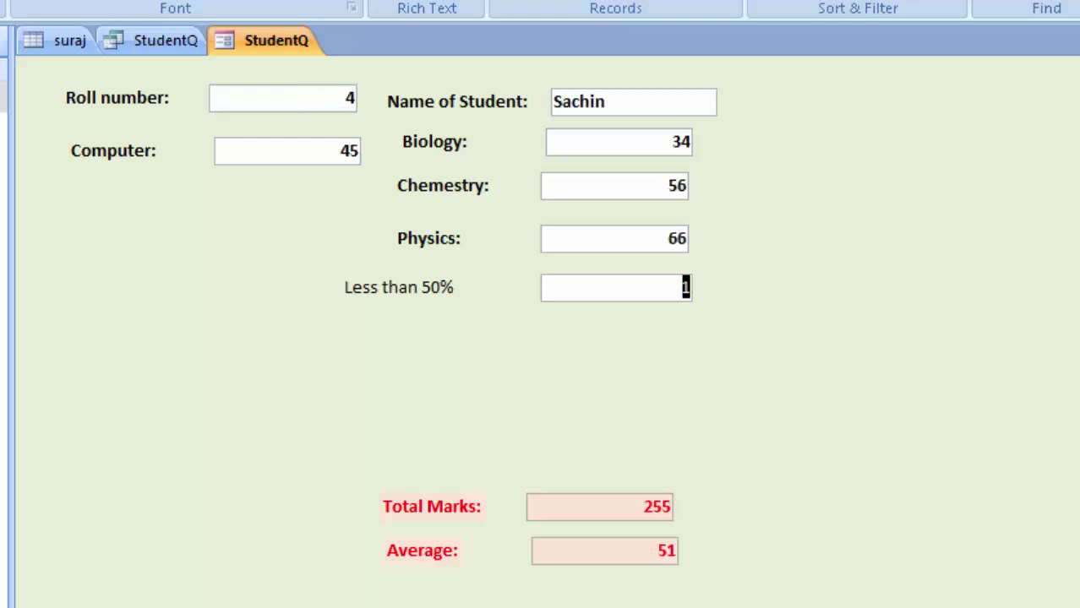
pyautogui.press('pageup')
pyautogui.press('pageup')
pyautogui.press('pageup')
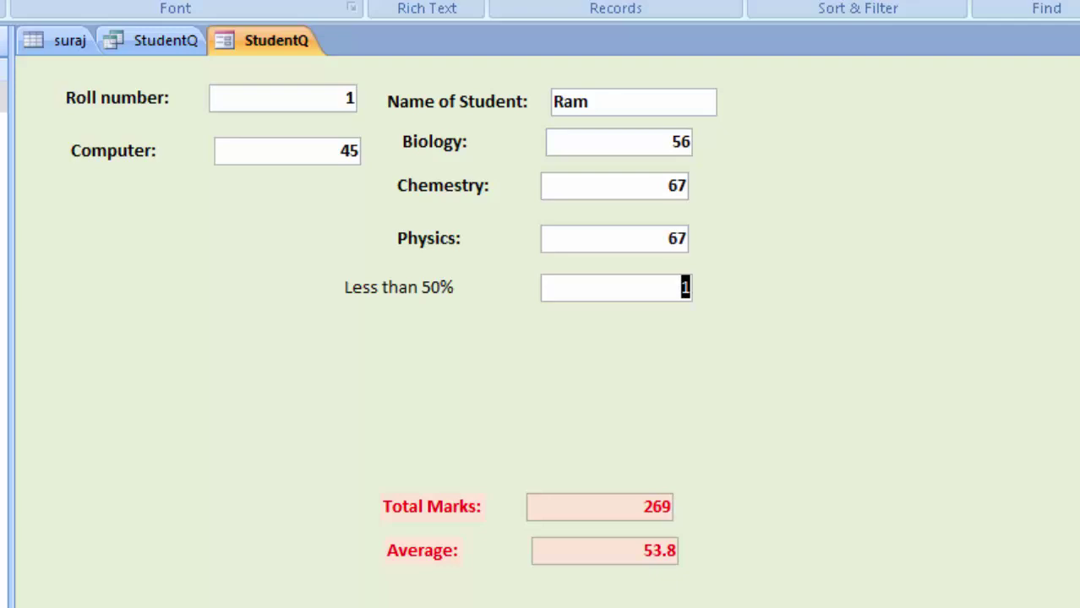
pyautogui.click(27, 97)
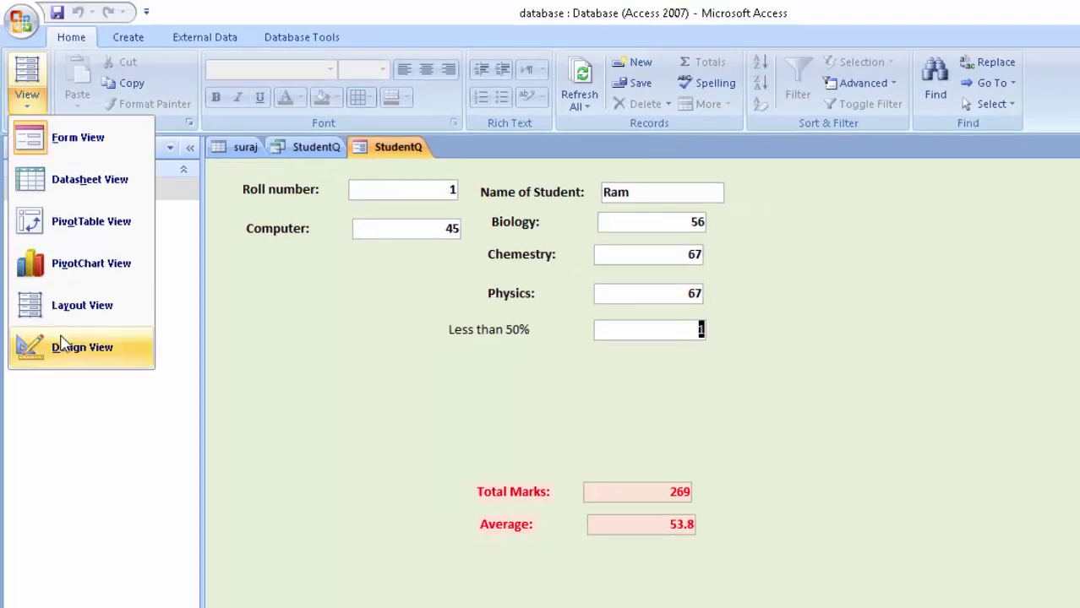
# Duplicate the Less than 50% label and count box beneath the original and widen the copied box.
pyautogui.click(62, 345)
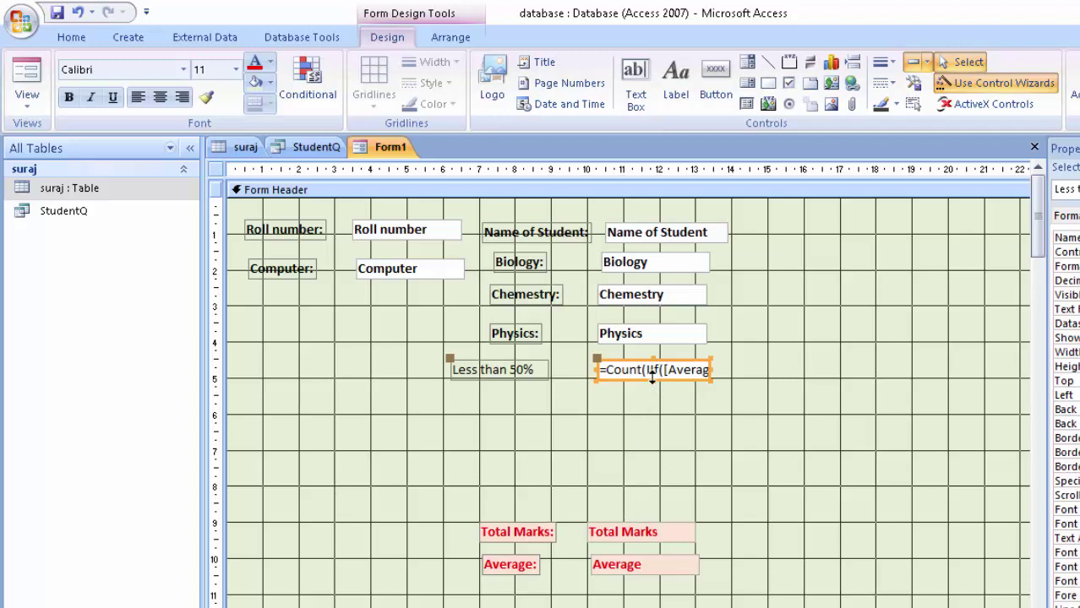
pyautogui.rightClick(667, 382)
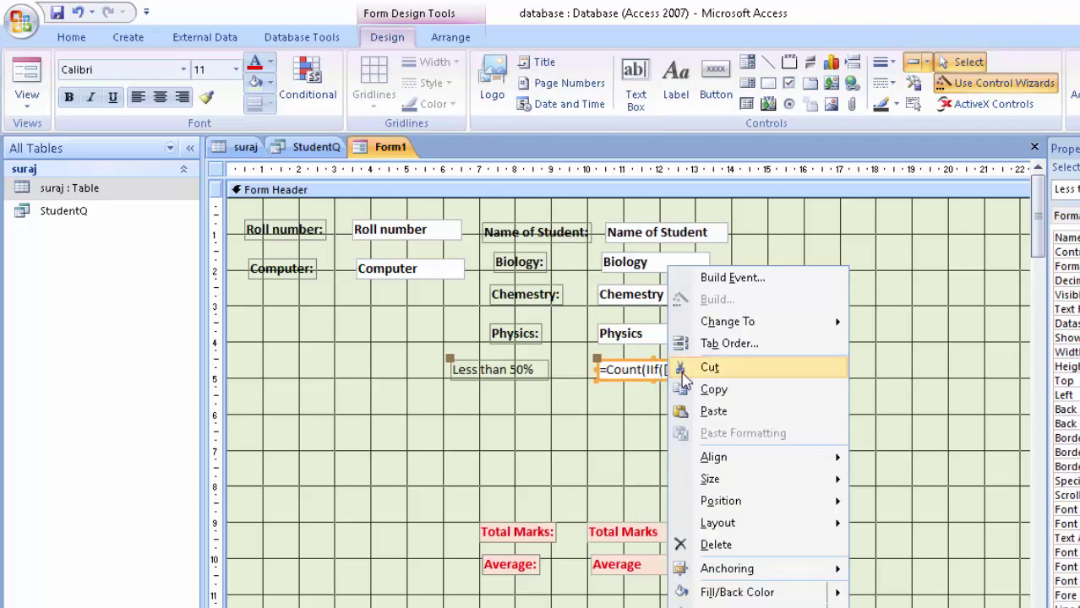
pyautogui.click(700, 389)
pyautogui.rightClick(682, 422)
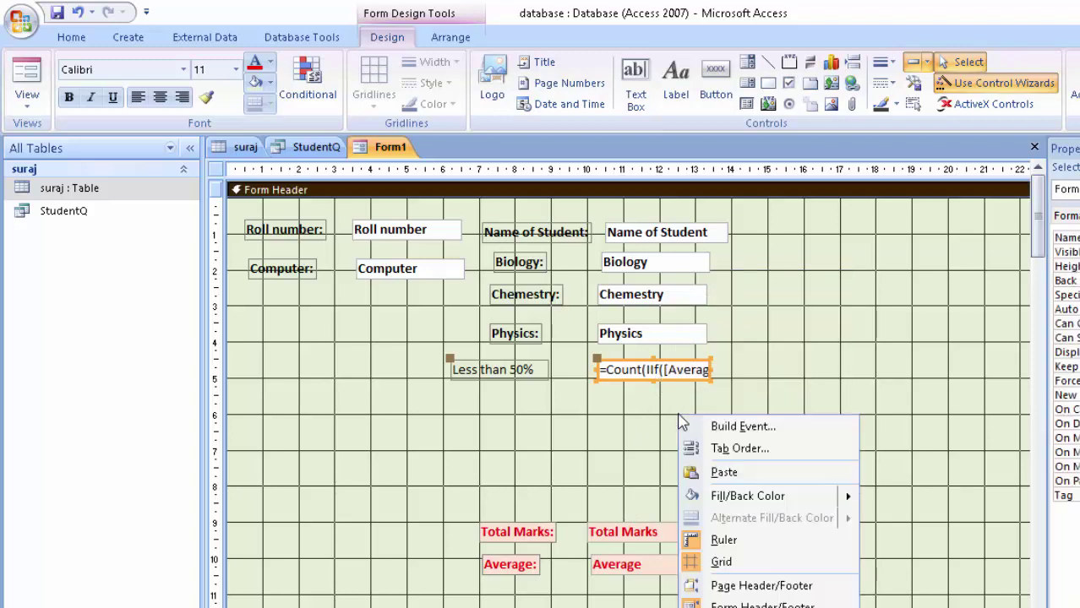
pyautogui.click(705, 475)
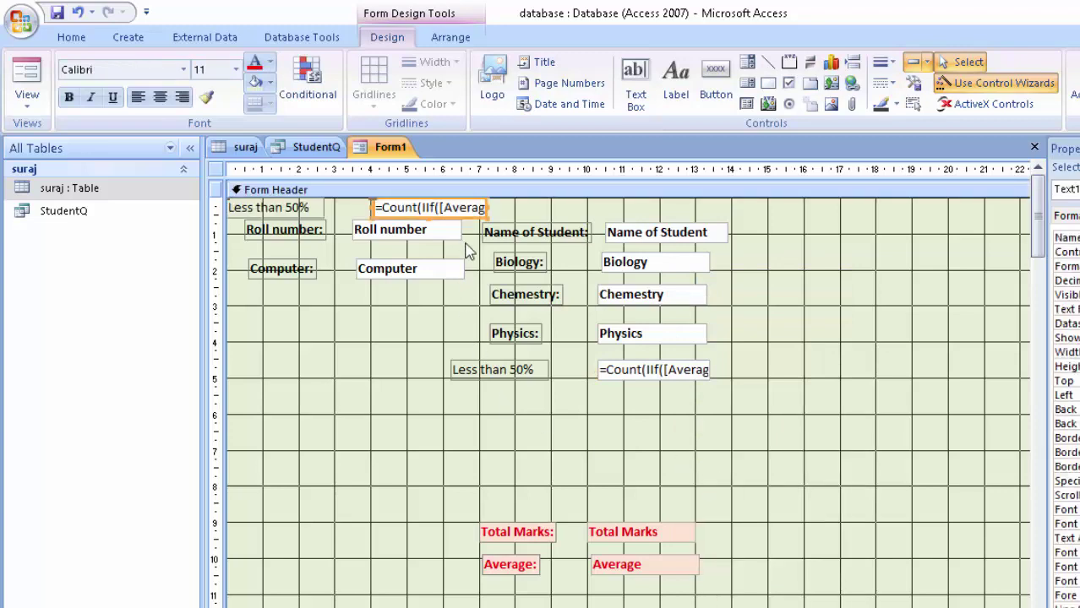
pyautogui.moveTo(464, 235); pyautogui.dragTo(682, 413)
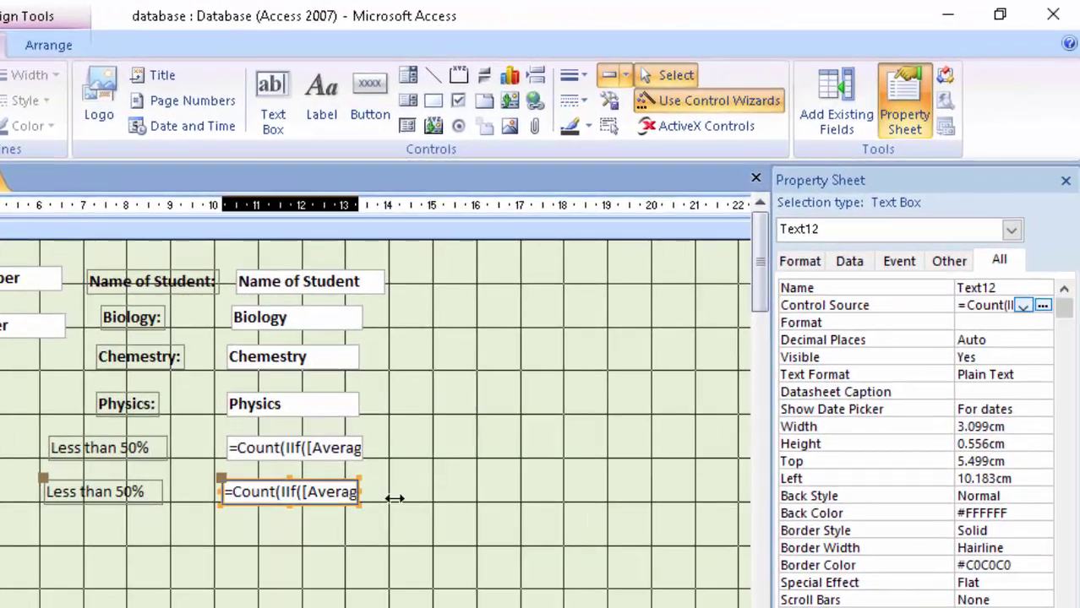
pyautogui.moveTo(394, 499); pyautogui.dragTo(420, 503)
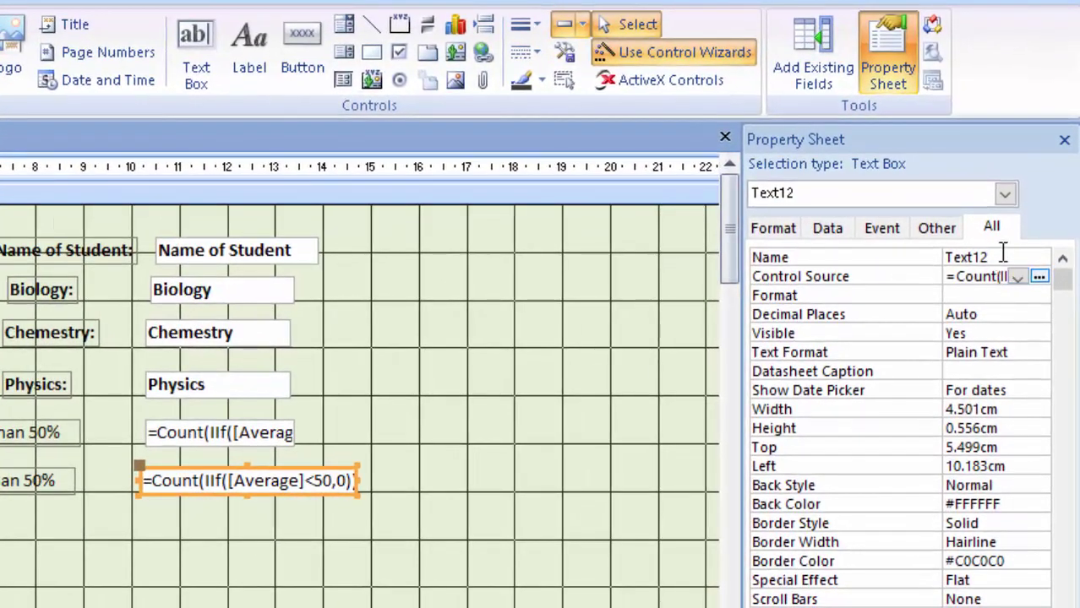
# Rename the copied count box from Text12 to Greater Than 60%.
pyautogui.moveTo(994, 257); pyautogui.dragTo(816, 256)
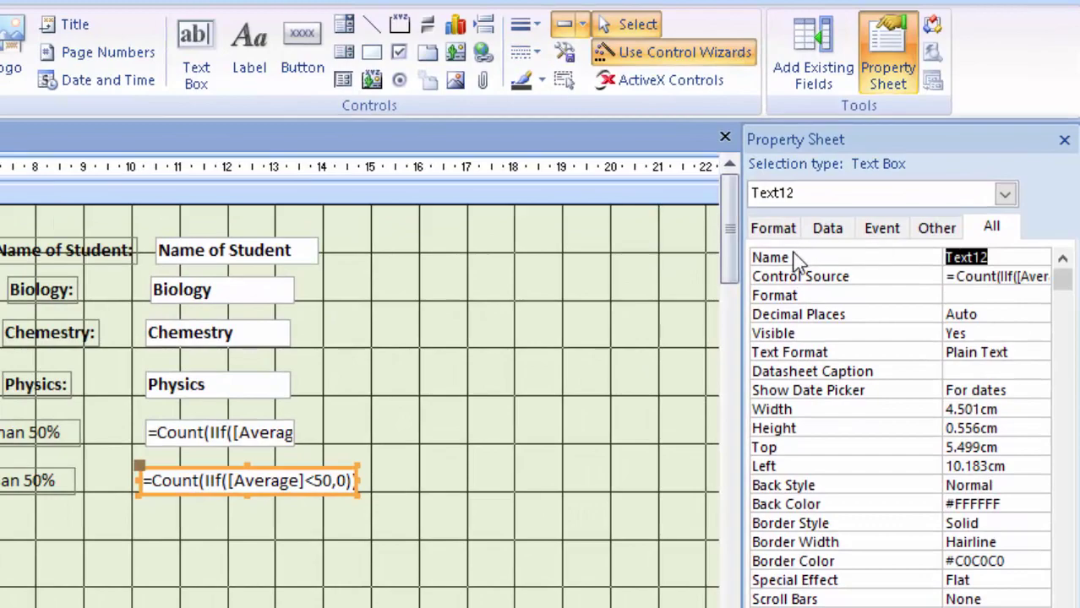
pyautogui.press('BackSpace')
pyautogui.write('Greater Than 60')
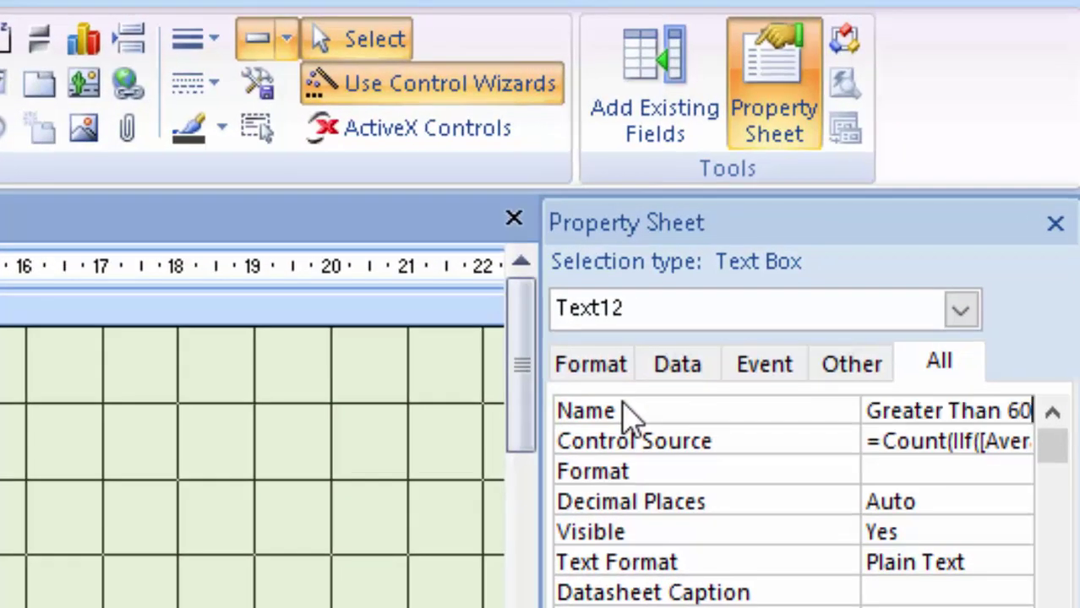
pyautogui.write('%')
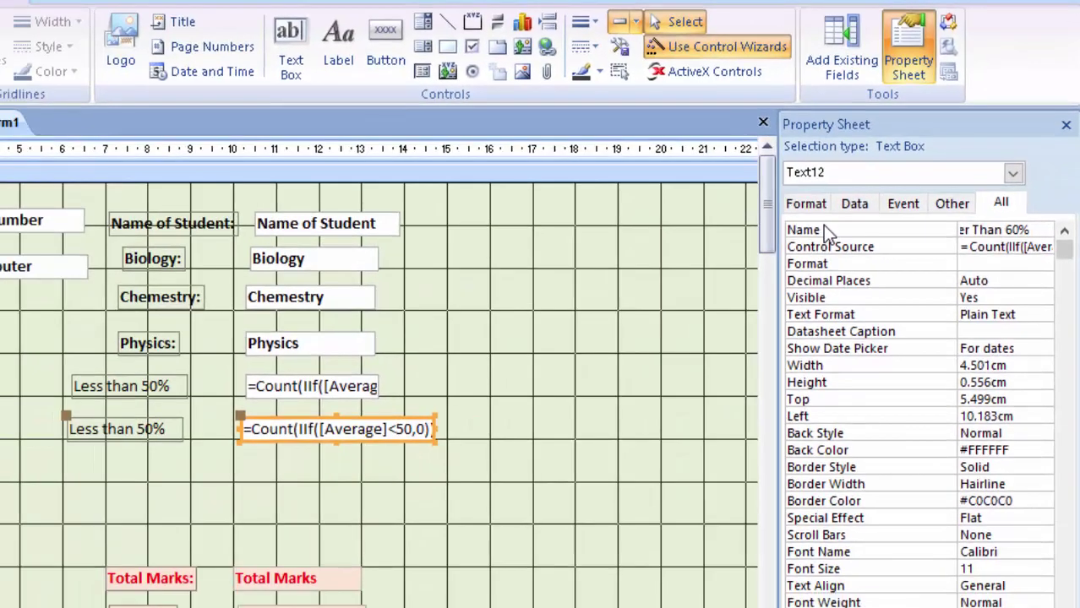
pyautogui.click(366, 531)
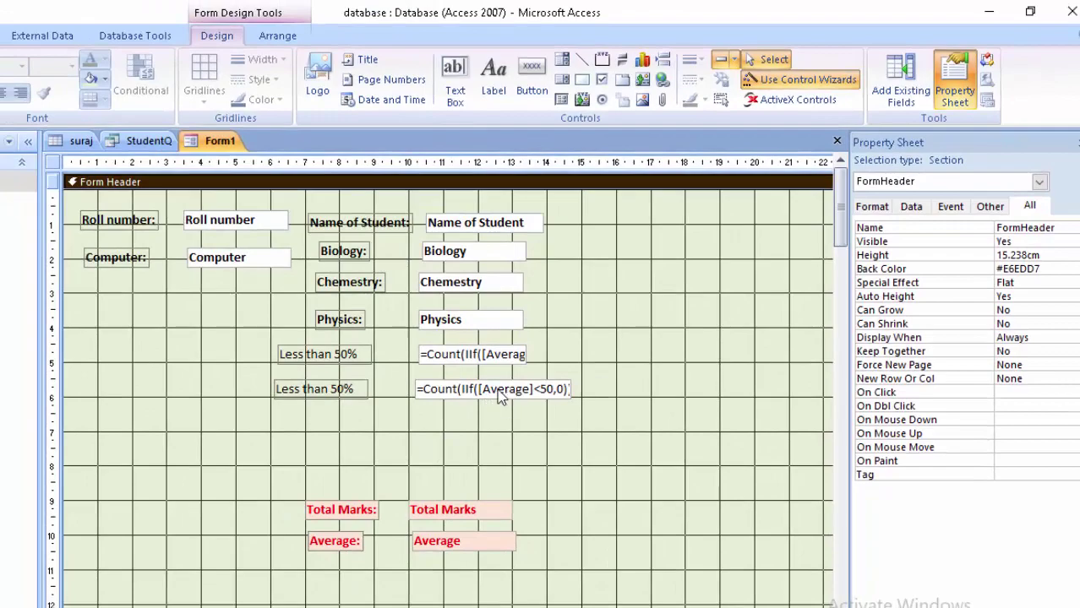
# Change the copied label's caption to 'Greater than 60%' and widen it leftward.
pyautogui.click(364, 395)
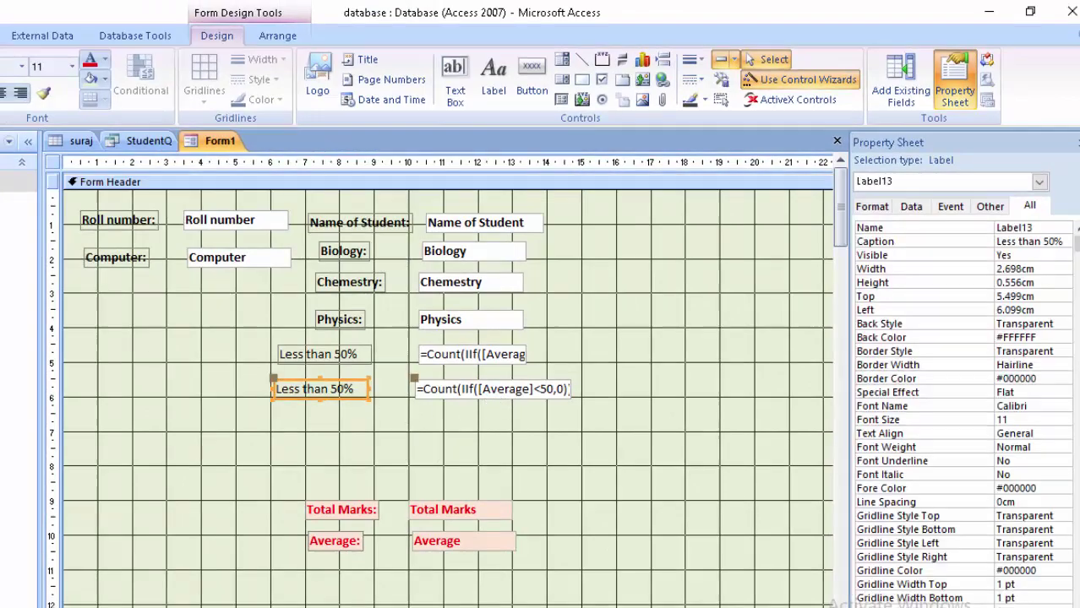
pyautogui.click(1068, 240)
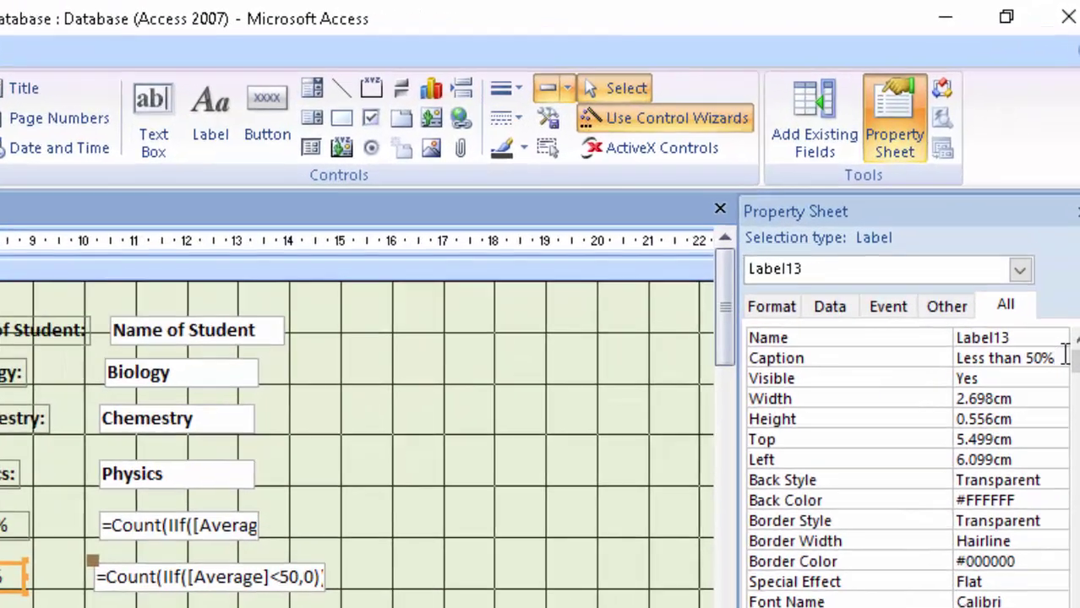
pyautogui.press('BackSpace')
pyautogui.press('BackSpace')
pyautogui.press('BackSpace')
pyautogui.press('BackSpace')
pyautogui.press('BackSpace')
pyautogui.press('BackSpace')
pyautogui.press('BackSpace')
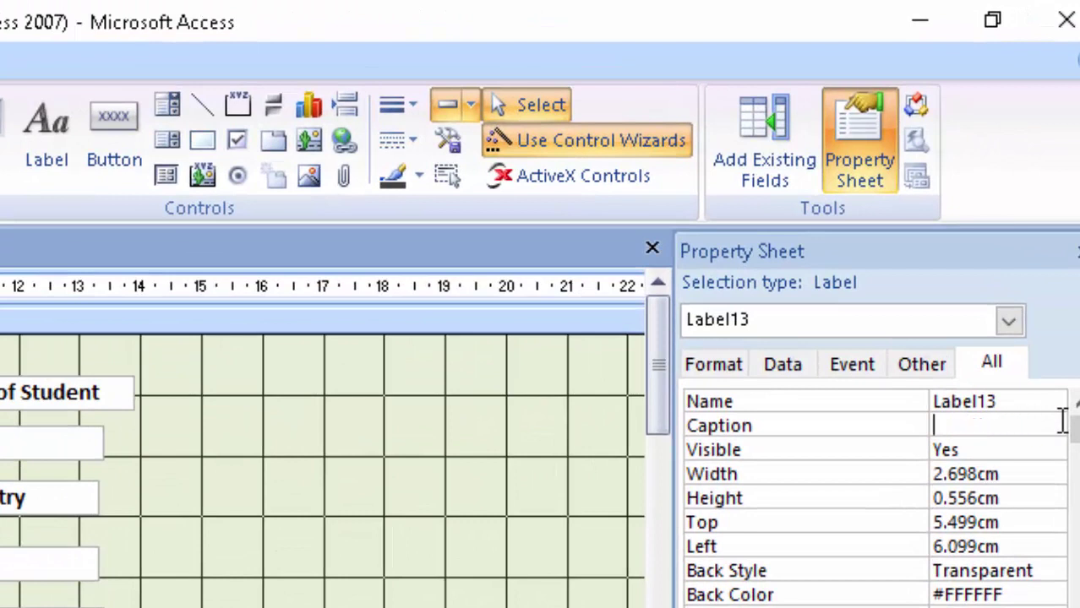
pyautogui.write('Great')
pyautogui.write('erth')
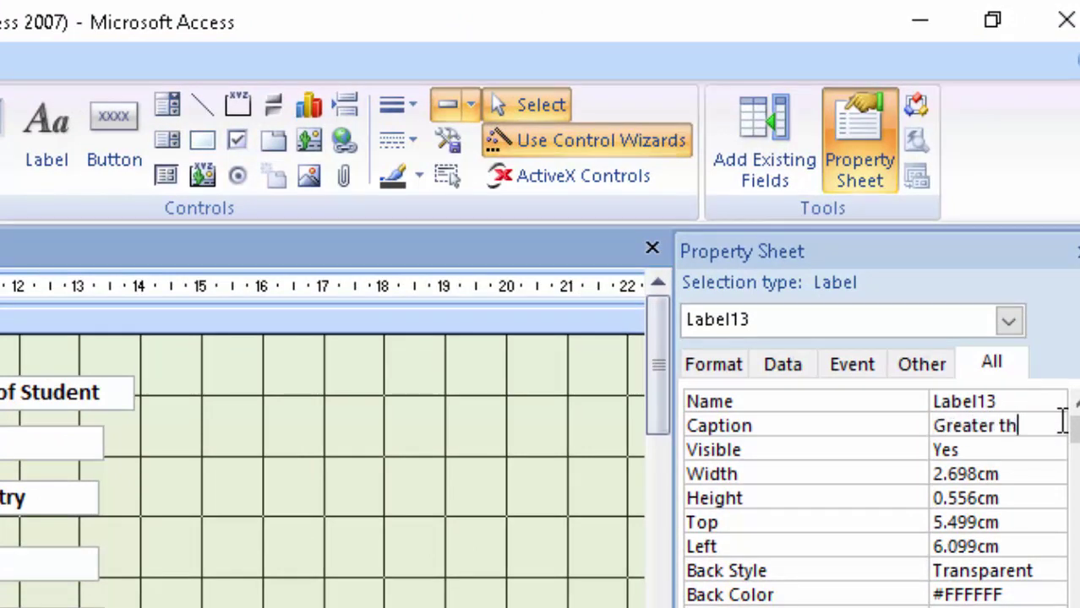
pyautogui.write('an 6')
pyautogui.write('0')
pyautogui.write('%')
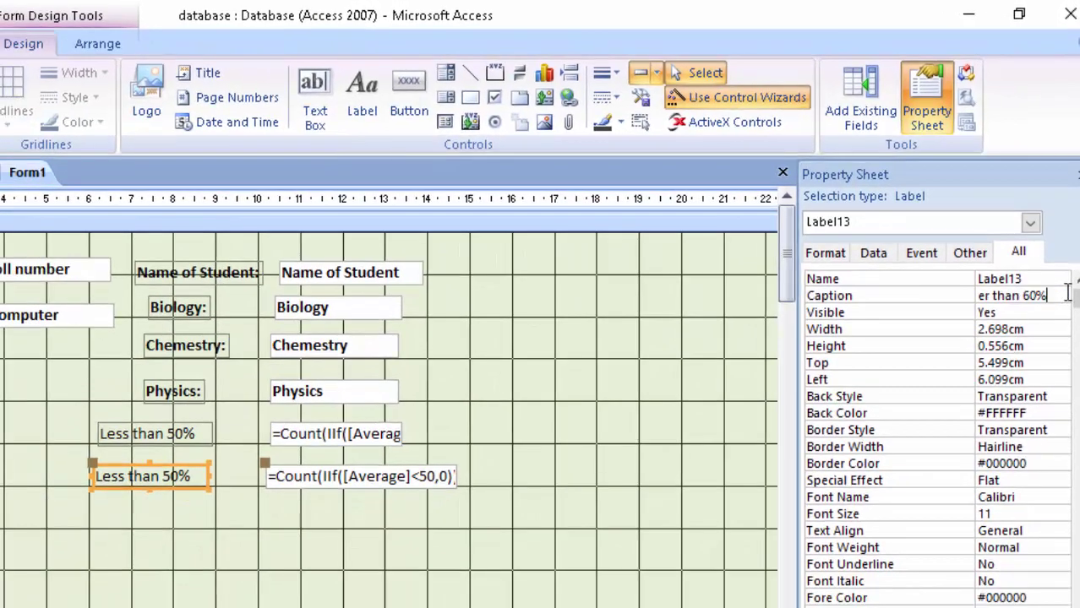
pyautogui.click(562, 576)
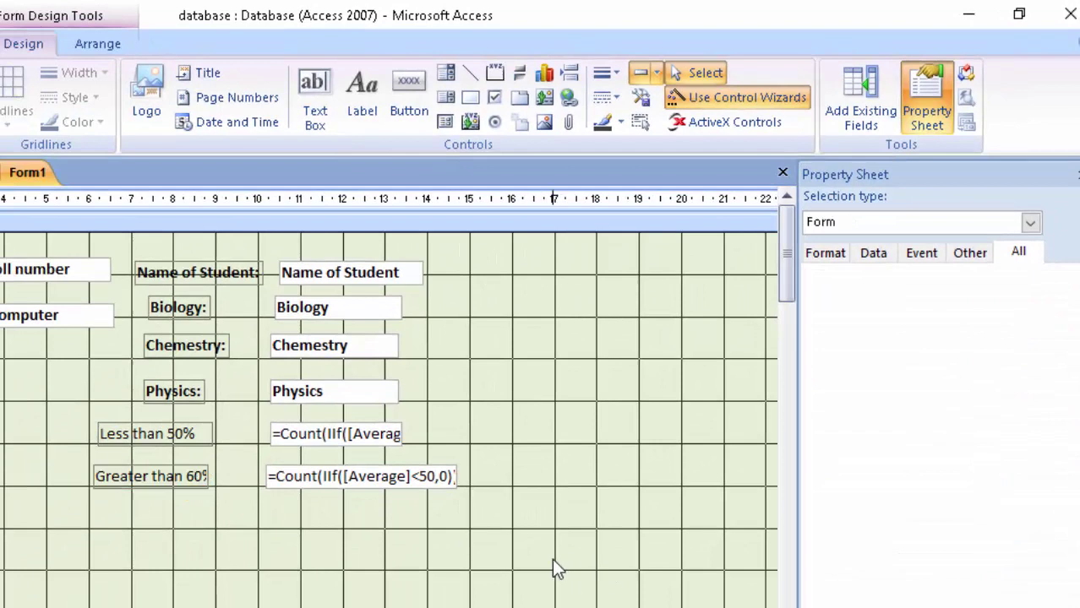
pyautogui.click(213, 484)
pyautogui.moveTo(91, 477); pyautogui.dragTo(45, 477)
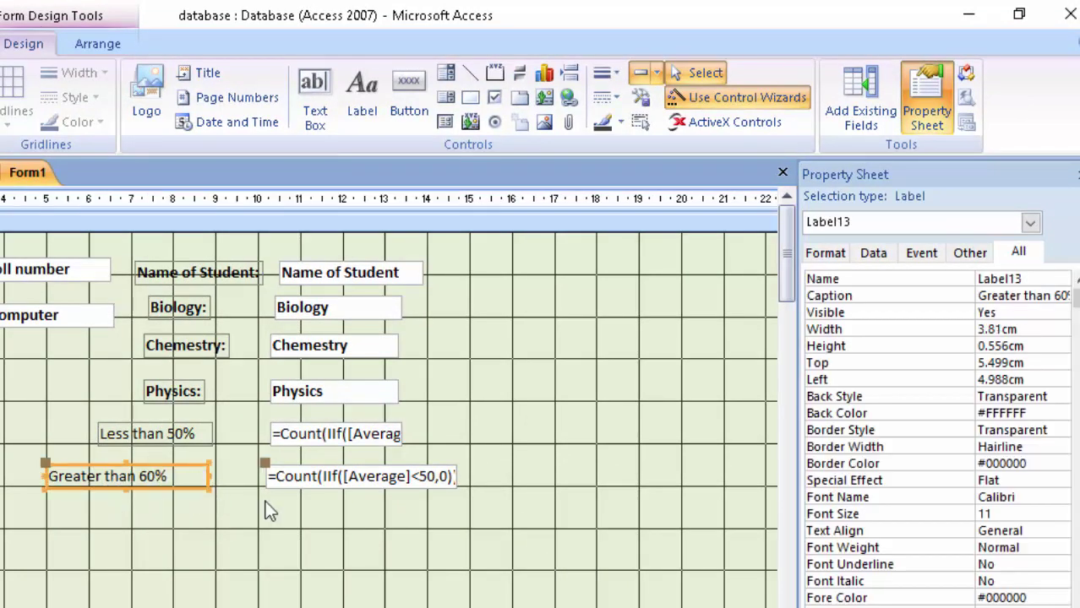
# Widen the Greater Than 60% box and open its Control Source in Zoom at font size 16.
pyautogui.click(328, 481)
pyautogui.moveTo(457, 477); pyautogui.dragTo(505, 478)
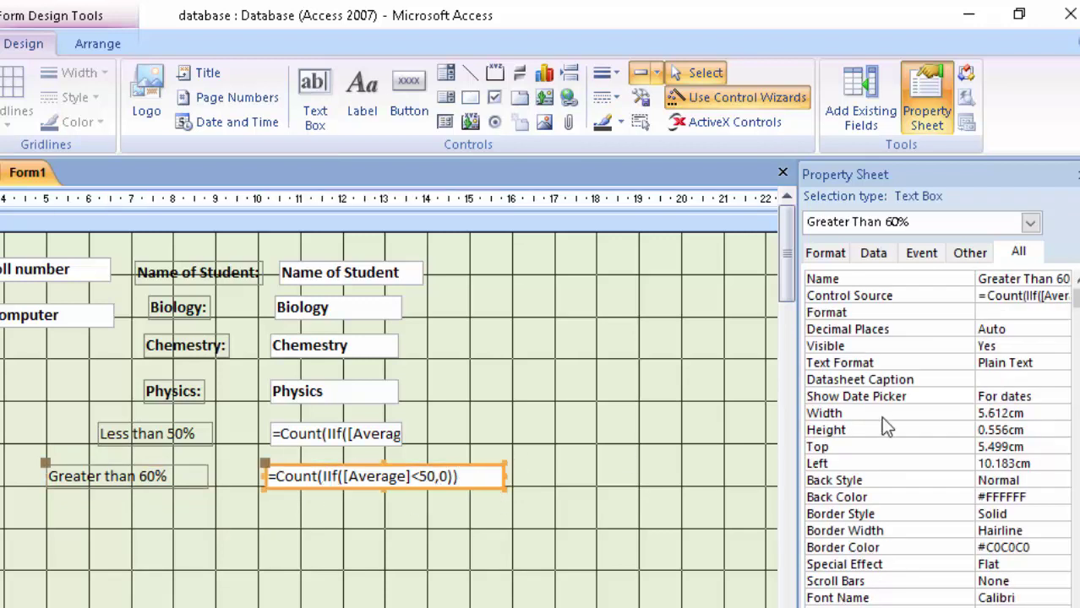
pyautogui.rightClick(1041, 294)
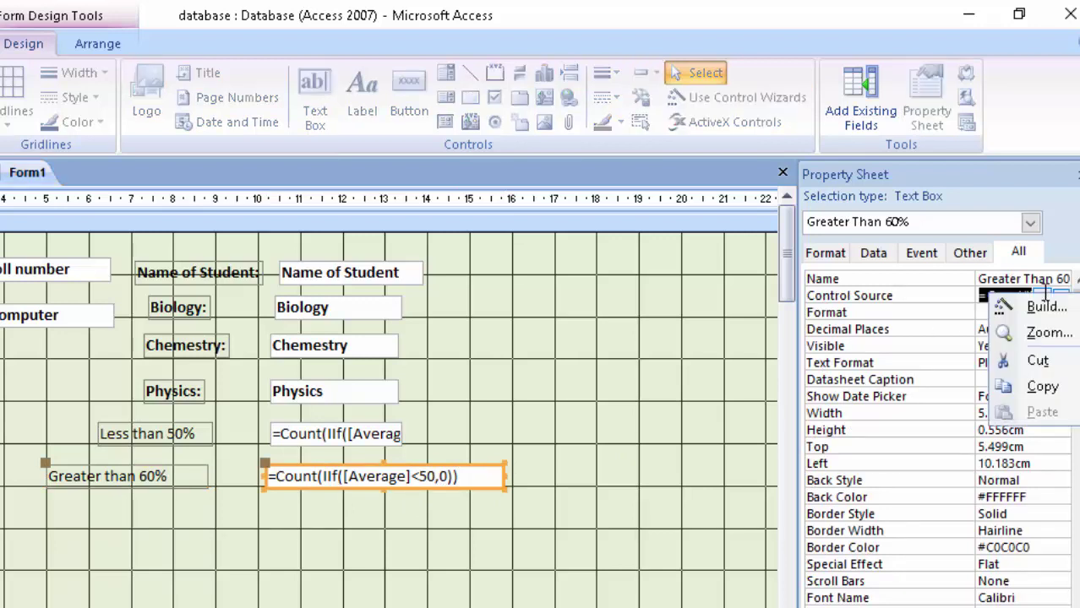
pyautogui.click(1045, 332)
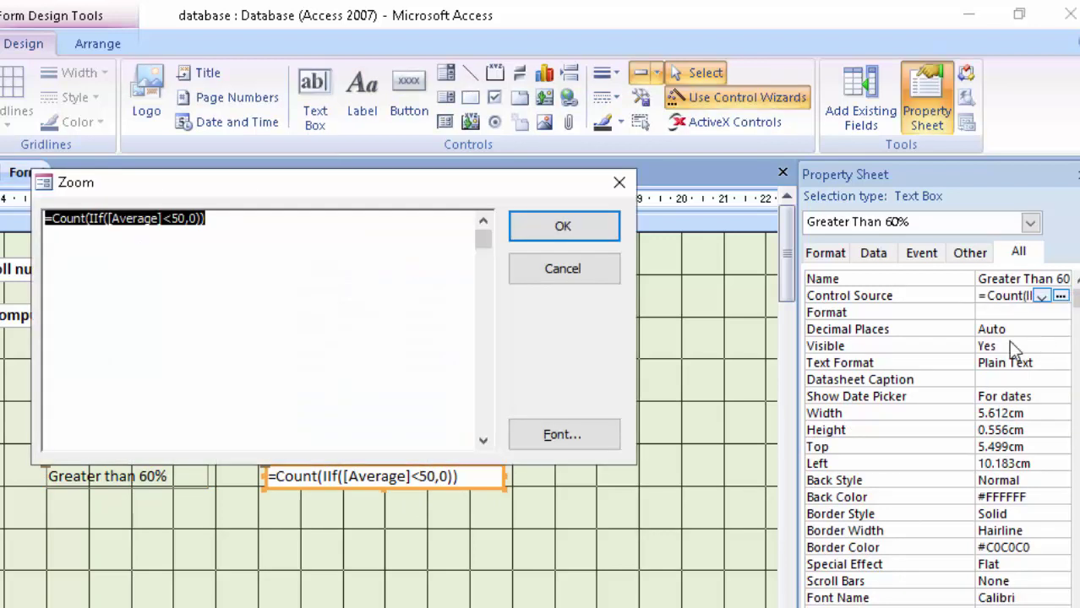
pyautogui.click(578, 436)
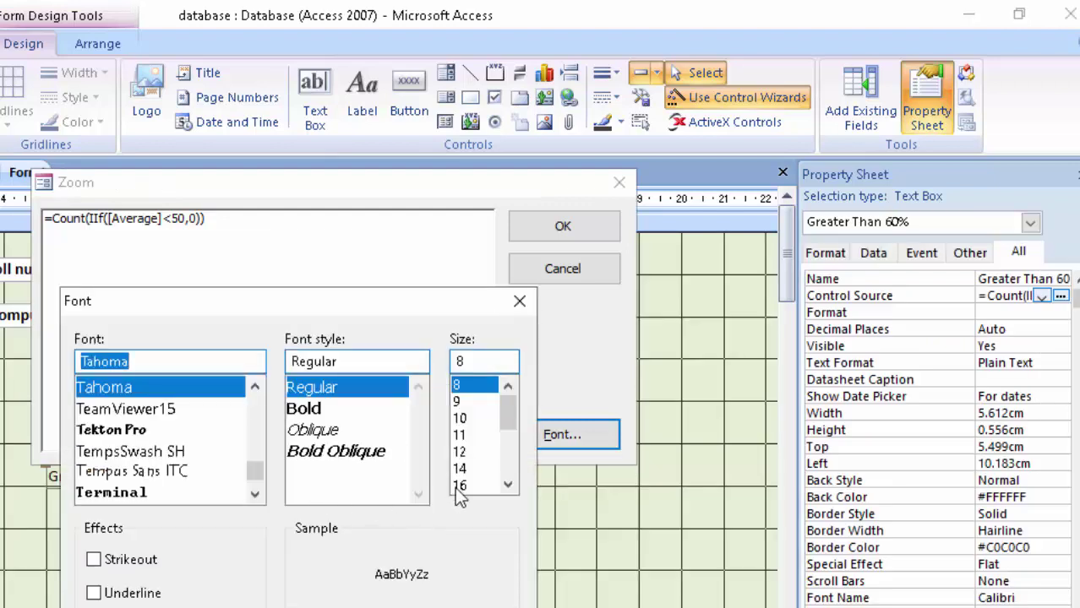
pyautogui.click(459, 486)
pyautogui.press('Return')
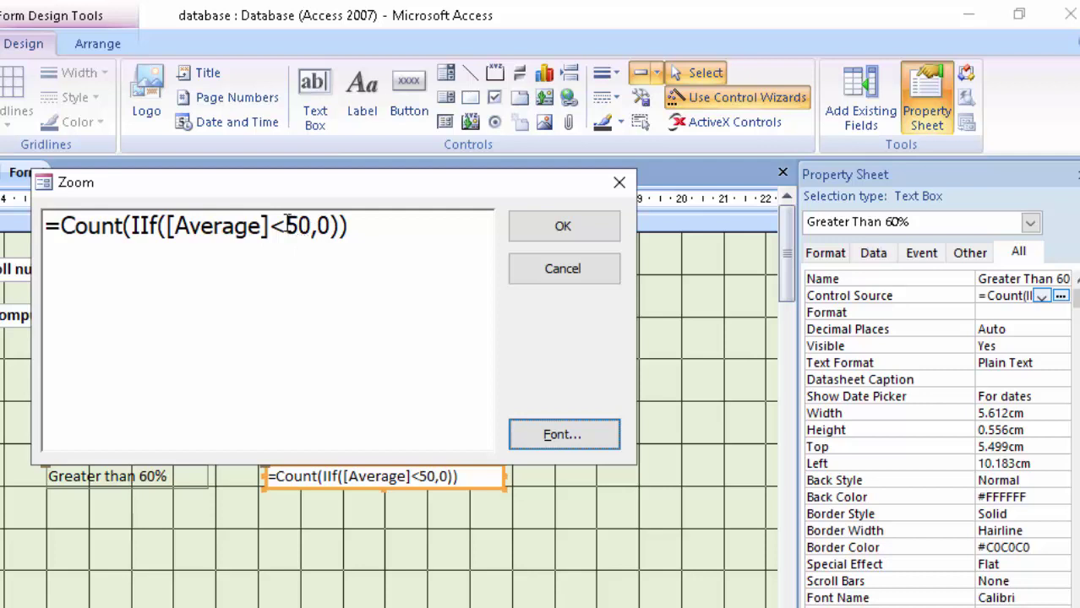
# Change the expression's condition from <50 toward >60 by replacing the operator and removing the 5.
pyautogui.click(287, 223)
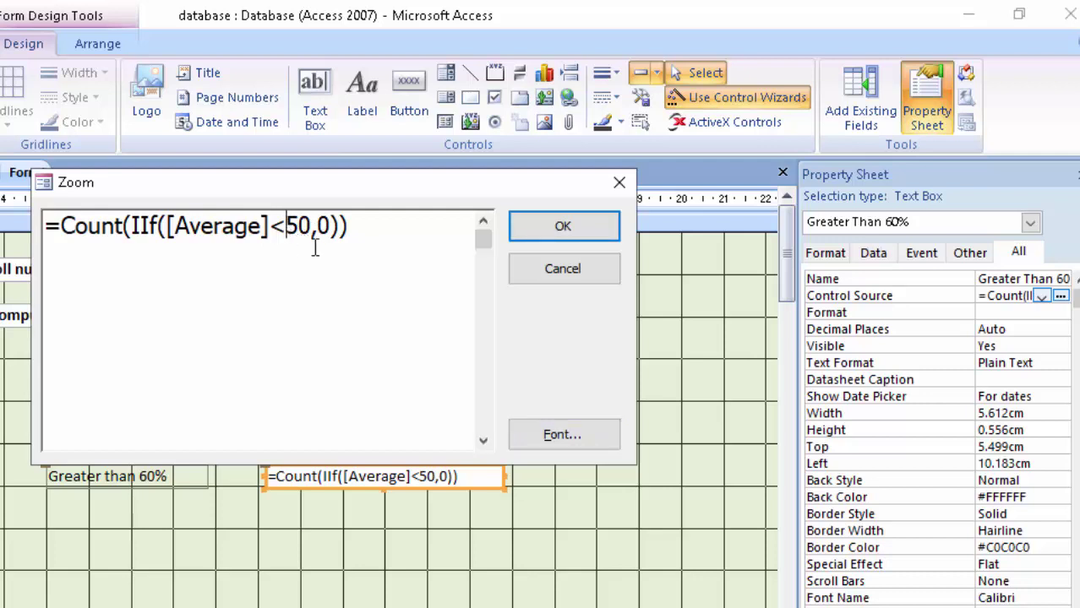
pyautogui.press('BackSpace')
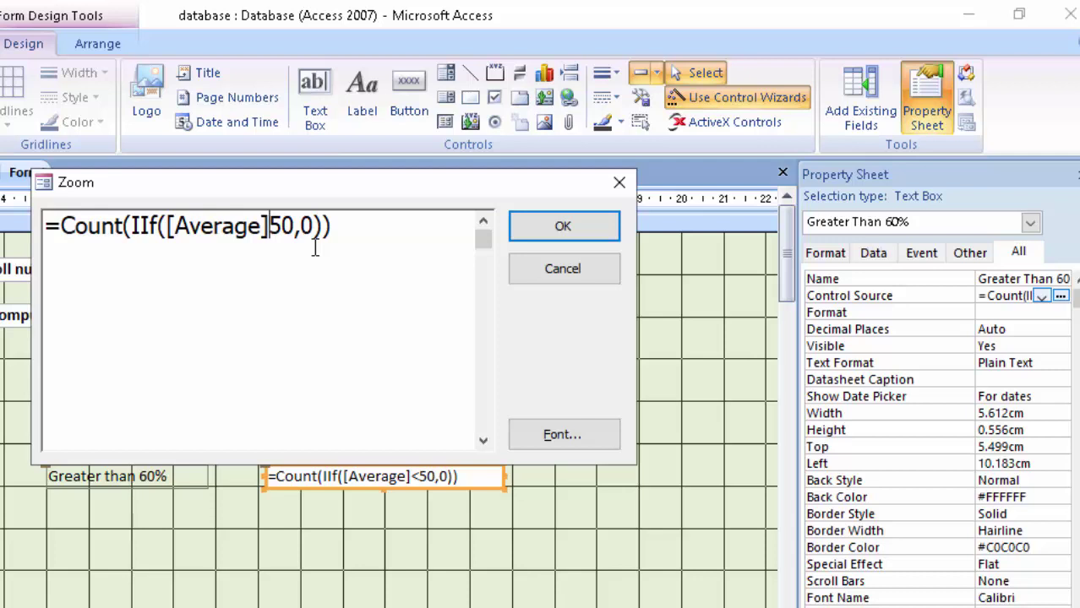
pyautogui.write('<')
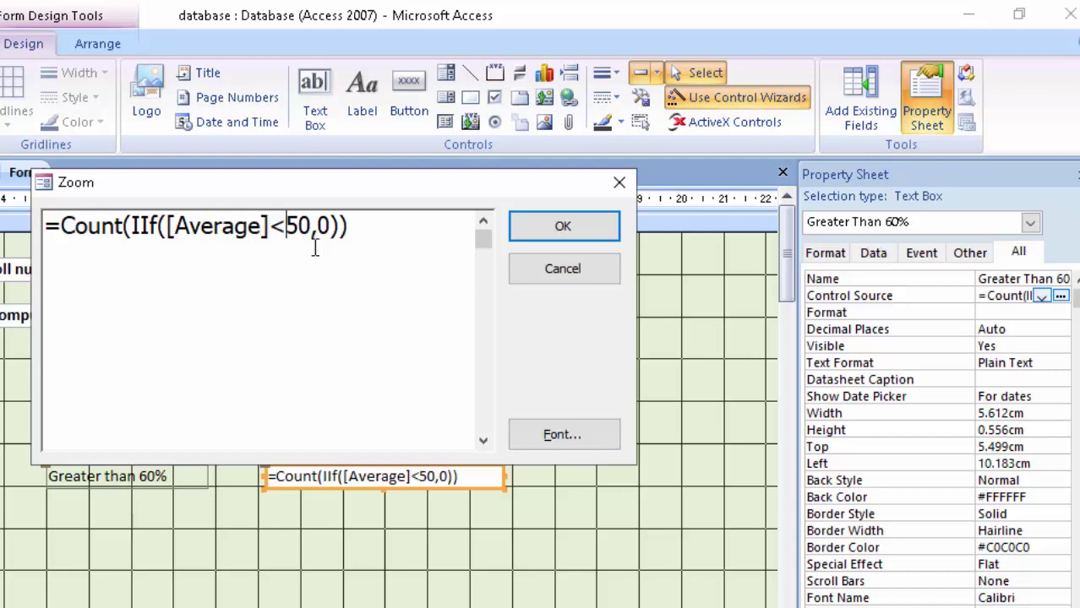
pyautogui.press('BackSpace')
pyautogui.write('>')
pyautogui.press('BackSpace')
# Finish the >60 formula, check counts 2 and 1 in Form View, and save the form as StudentQ.
pyautogui.write('6')
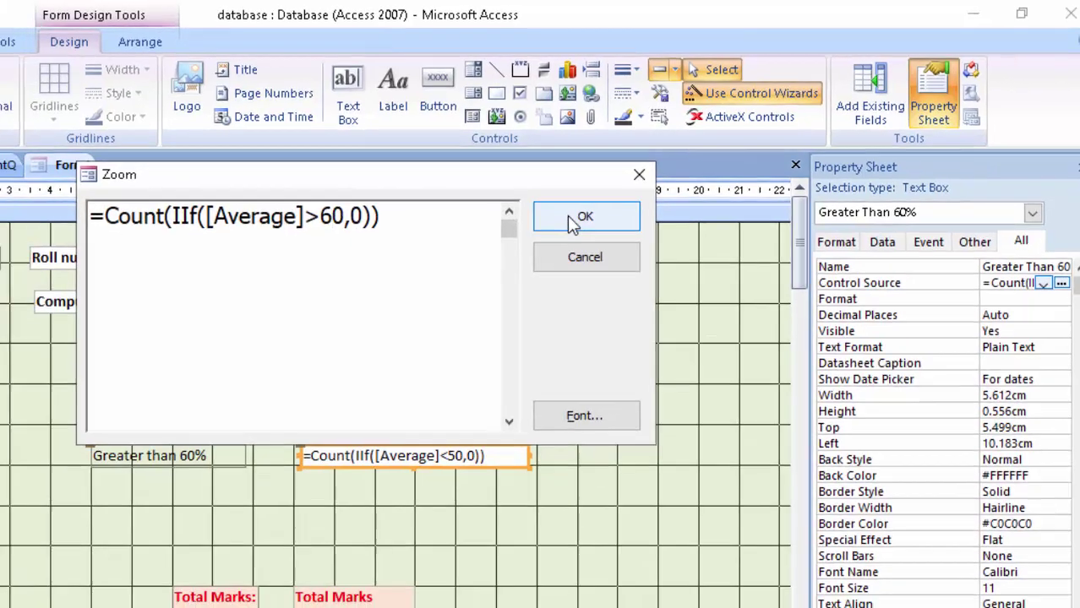
pyautogui.click(567, 216)
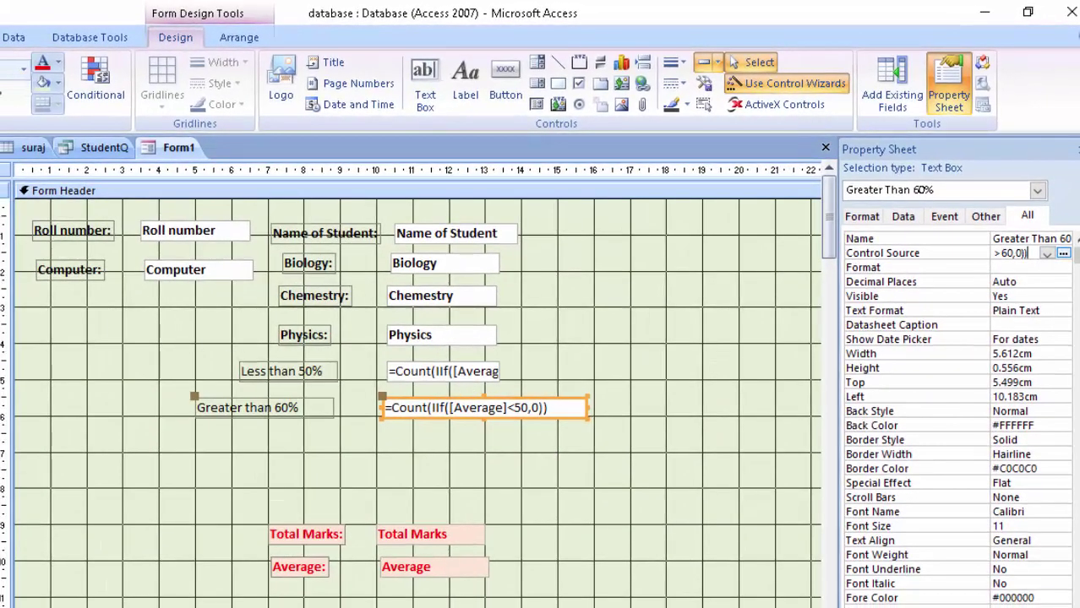
pyautogui.press('F5')
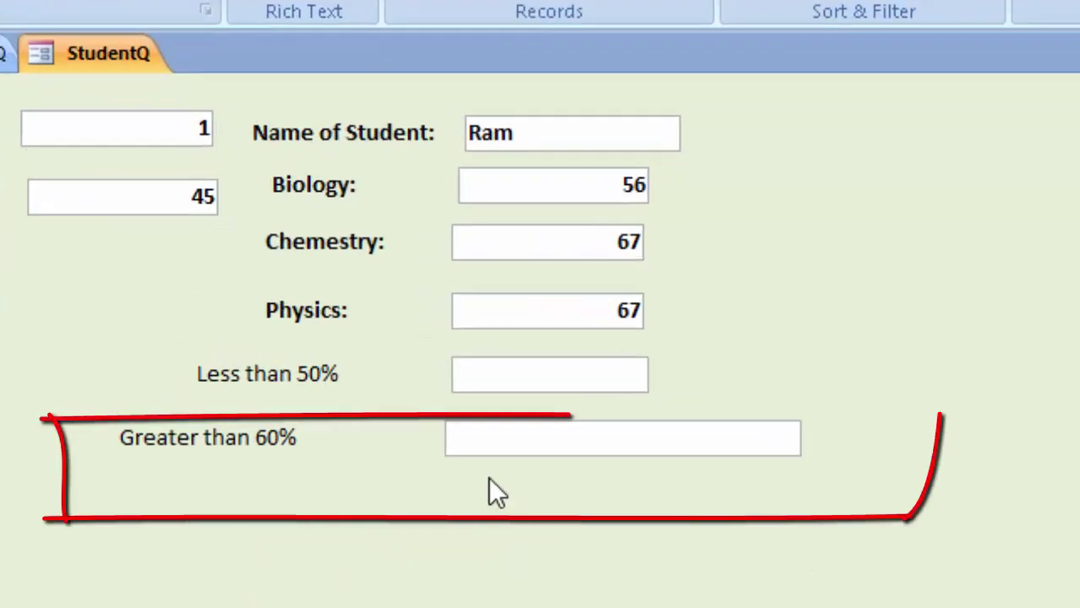
pyautogui.click(700, 458)
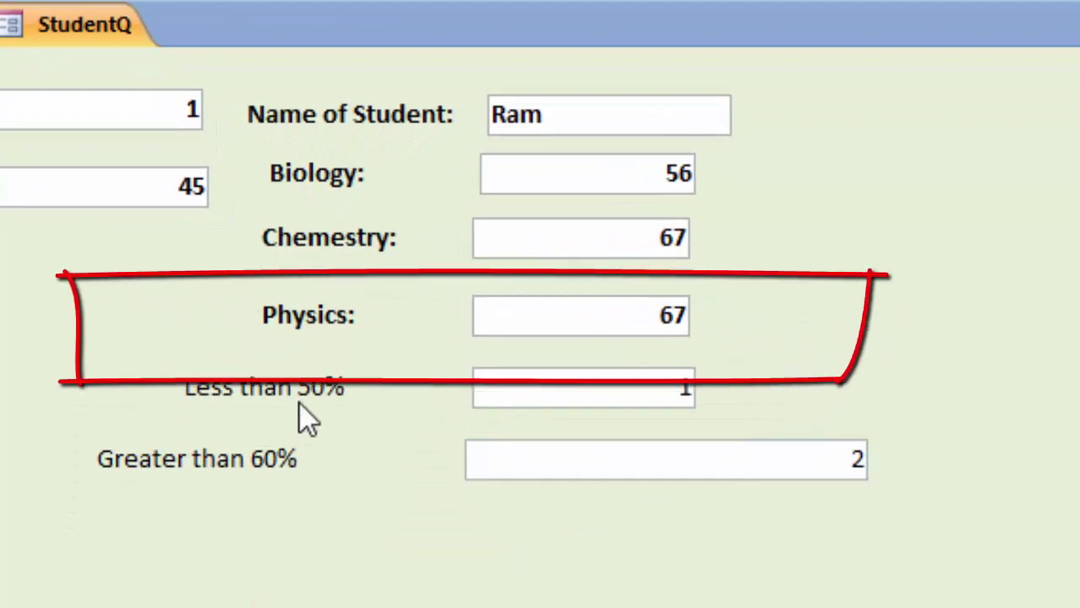
pyautogui.click(564, 401)
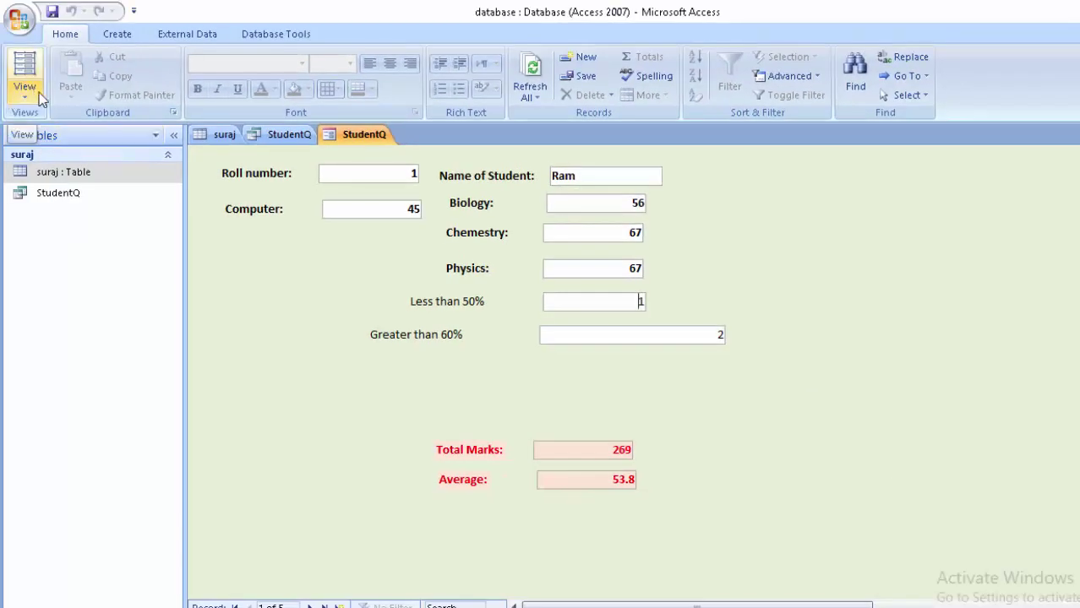
pyautogui.click(52, 11)
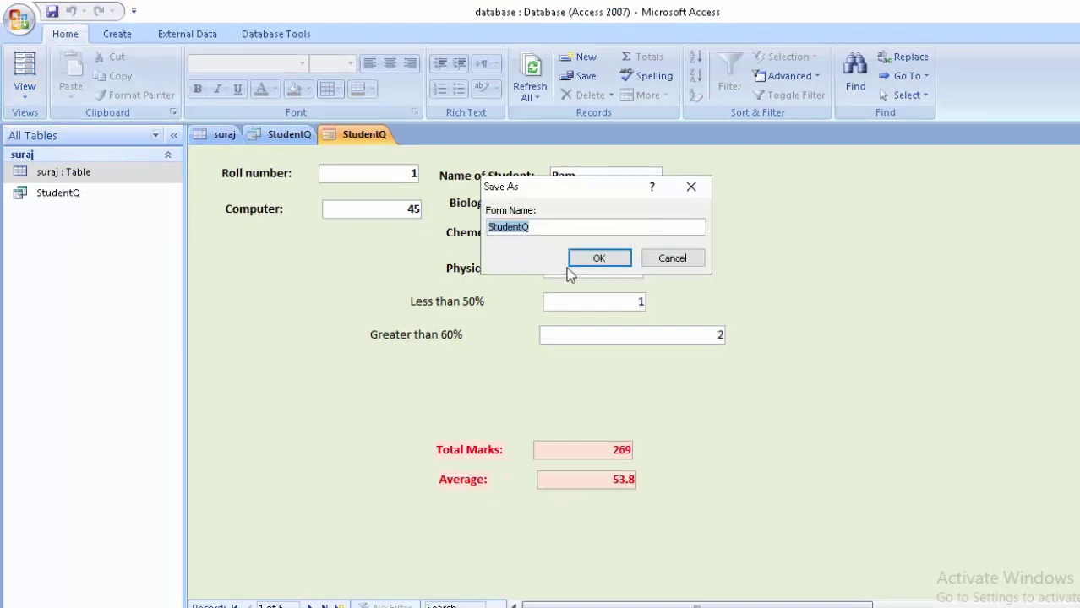
pyautogui.click(596, 260)
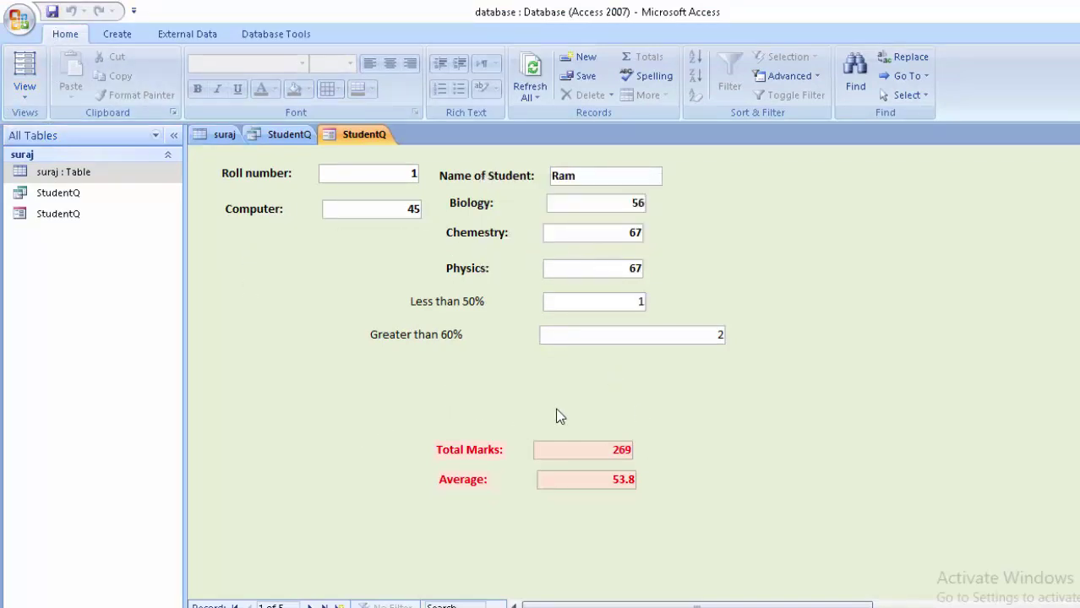